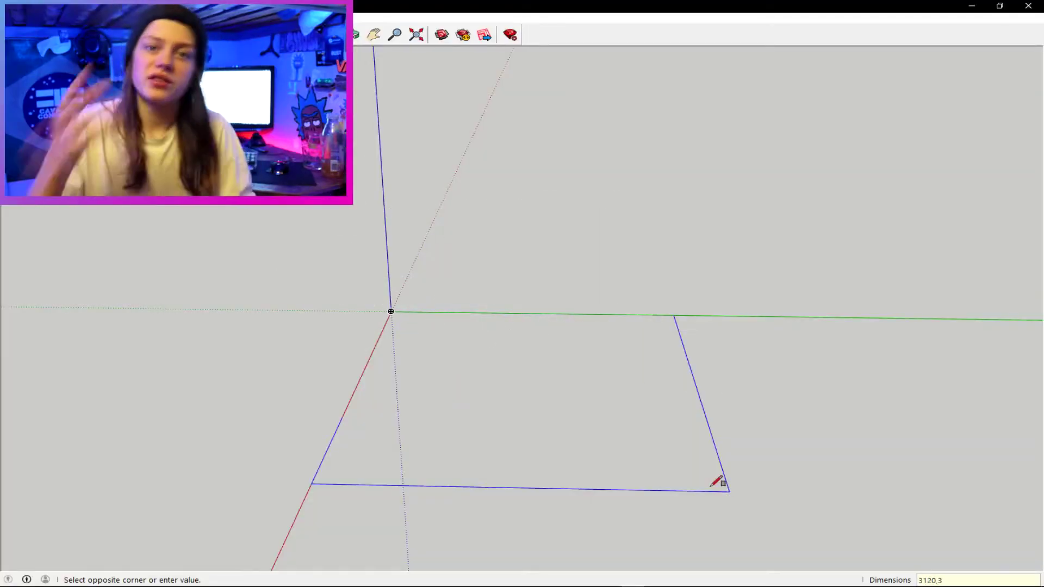
Draw a 3120 by 3160 mm rectangle from the origin and measure its width across the face.
{"action": "type", "text": "160"}
{"action": "key", "text": "Return"}
{"action": "scroll", "coordinate": [525, 361], "scroll_direction": "up", "scroll_amount": 4}
{"action": "left_click_drag", "start_coordinate": [525, 361], "coordinate": [549, 519]}
{"action": "scroll", "coordinate": [530, 479], "scroll_direction": "down", "scroll_amount": 4}
{"action": "key", "text": "t"}
{"action": "left_click", "coordinate": [354, 365]}
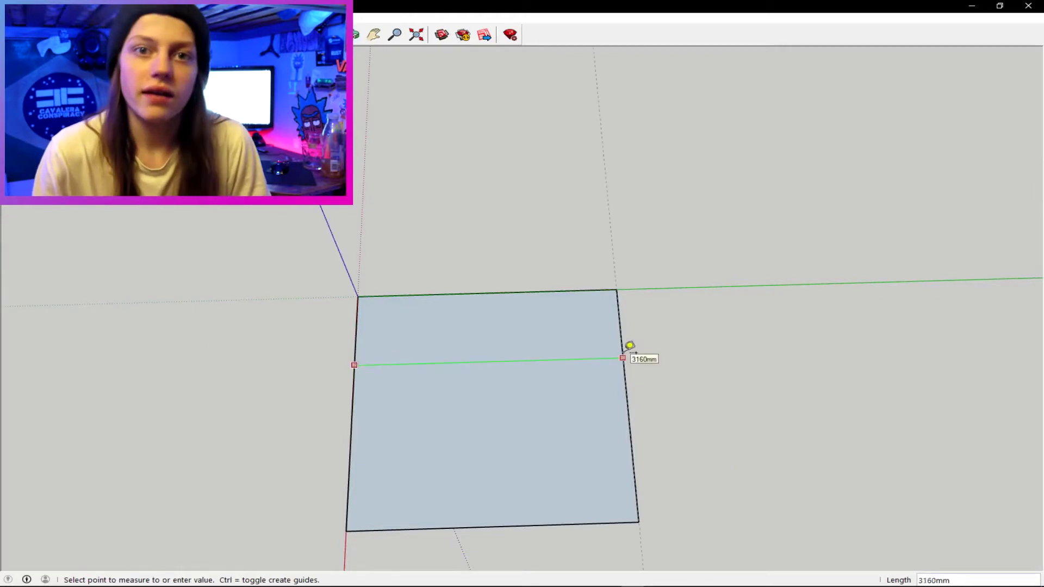
{"action": "key", "text": "Escape"}
Delete the floor rectangle's face together with its edges.
{"action": "key", "text": "space"}
{"action": "double_click", "coordinate": [496, 388]}
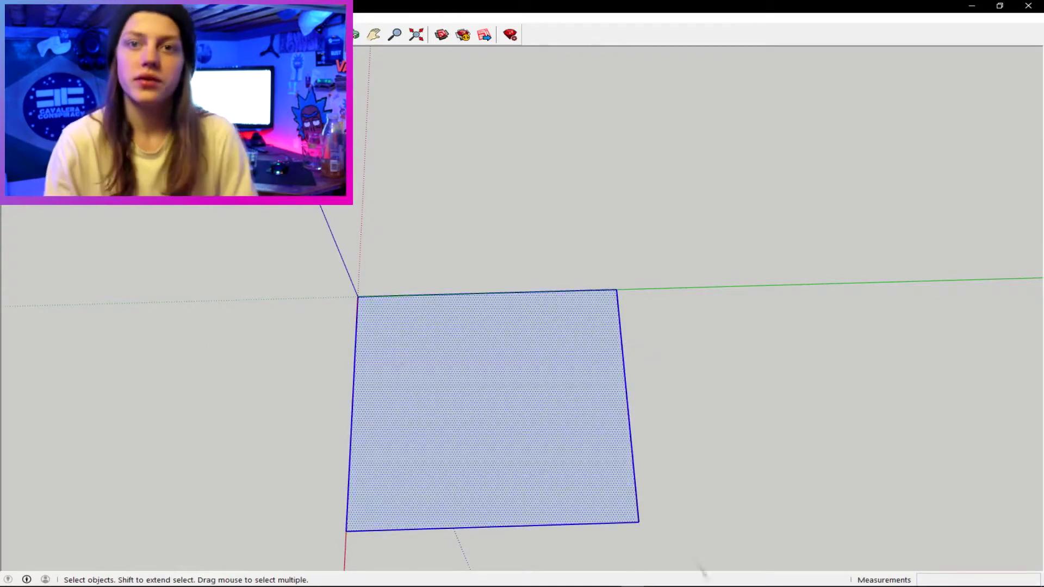
{"action": "key", "text": "Delete"}
Draw a 3120 by 3160 mm floor rectangle on the ground plane starting at the origin.
{"action": "key", "text": "r"}
{"action": "left_click", "coordinate": [358, 297]}
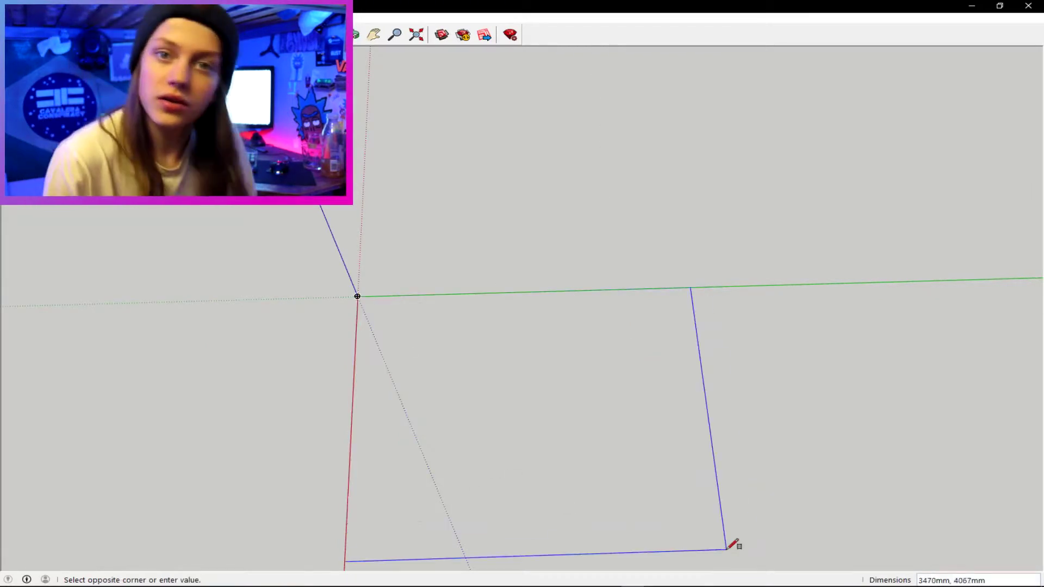
{"action": "type", "text": "3120"}
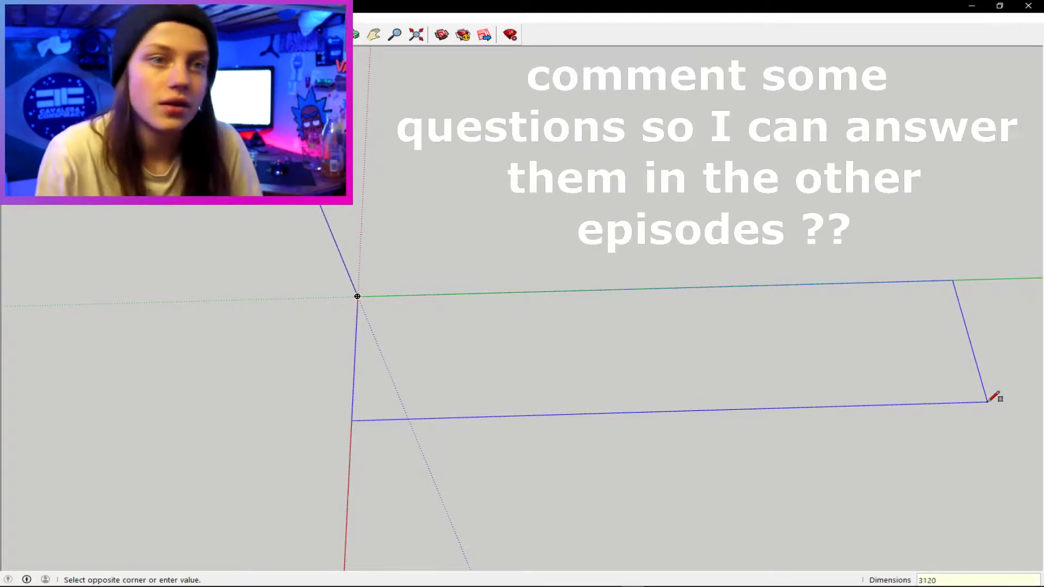
{"action": "type", "text": ",3160"}
{"action": "key", "text": "Return"}
Draw a 920 by 1170 mm rectangle inside the floor, starting at its corner on the origin.
{"action": "scroll", "coordinate": [588, 402], "scroll_direction": "up", "scroll_amount": 3}
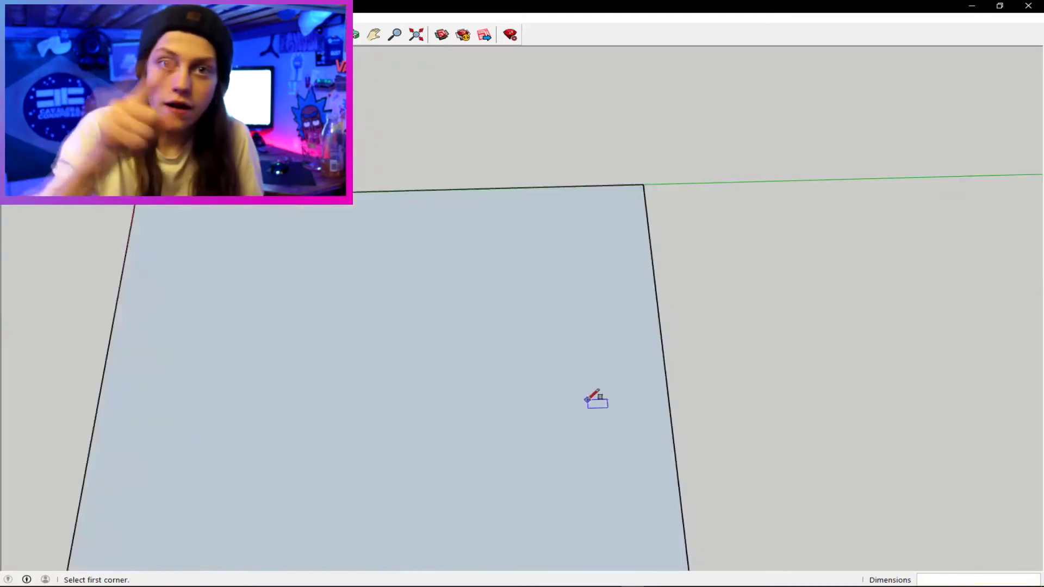
{"action": "scroll", "coordinate": [586, 401], "scroll_direction": "down", "scroll_amount": 2}
{"action": "left_click", "coordinate": [362, 175]}
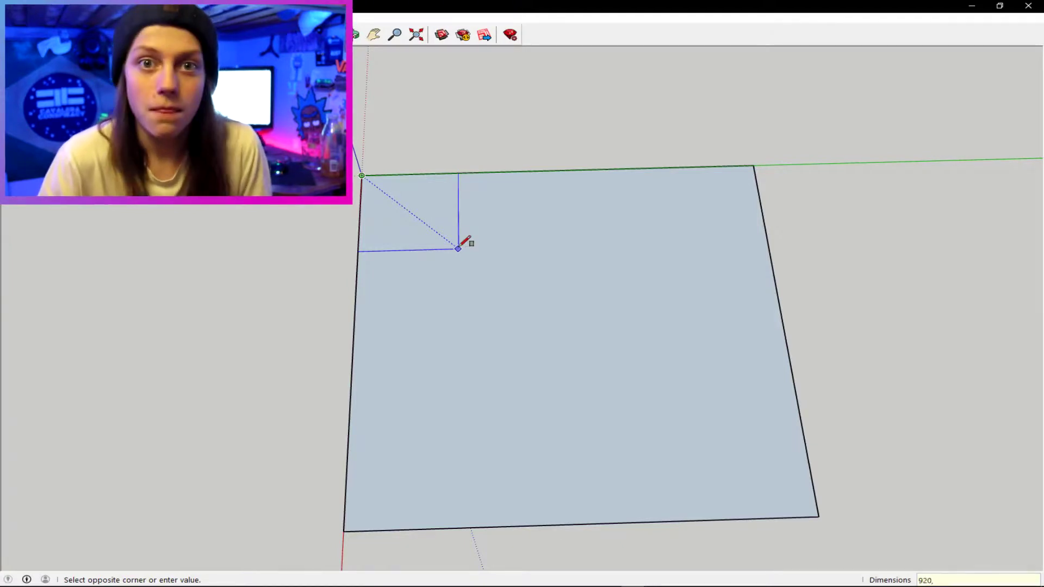
{"action": "key", "text": "BackSpace"}
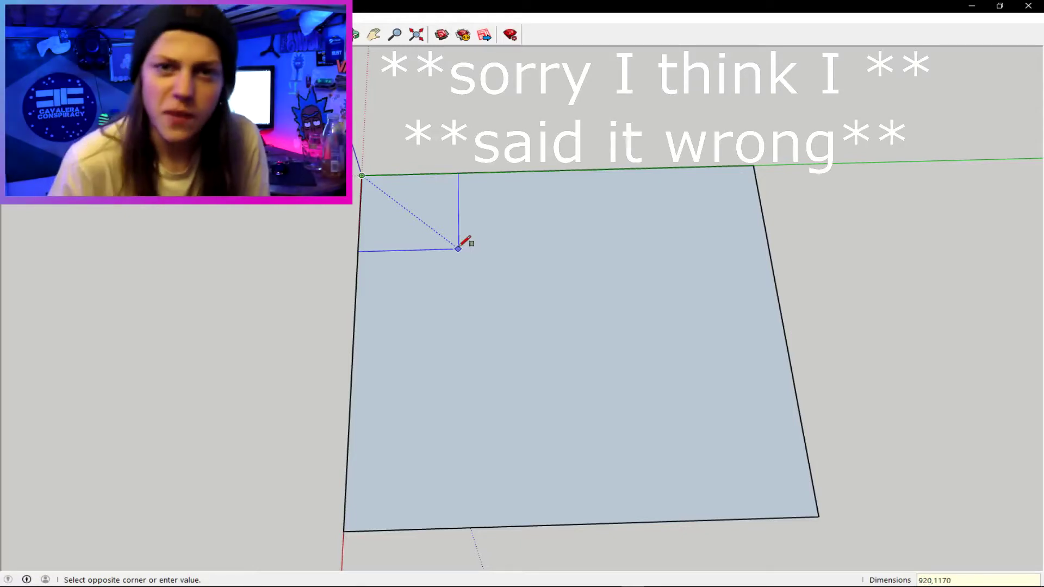
{"action": "key", "text": "Return"}
Draw a line from the small rectangle's inner corner straight across to the floor's opposite edge.
{"action": "left_click_drag", "start_coordinate": [595, 277], "coordinate": [588, 291]}
{"action": "key", "text": "l"}
{"action": "left_click", "coordinate": [478, 290]}
{"action": "left_click", "coordinate": [776, 282]}
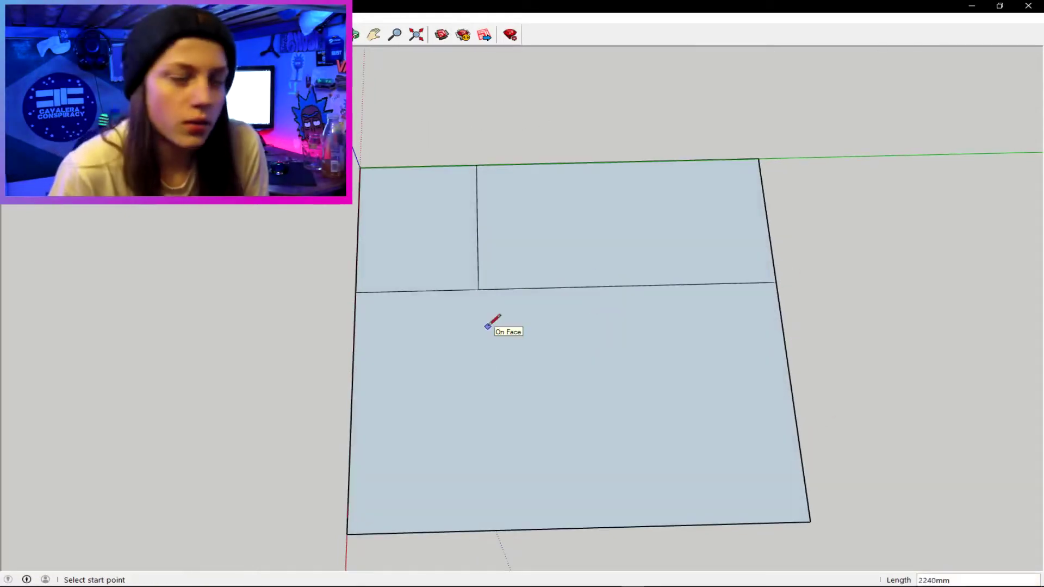
Push/Pull the floor plan's sections to give them a first small thickness.
{"action": "key", "text": "p"}
{"action": "left_click", "coordinate": [450, 269]}
{"action": "left_click", "coordinate": [526, 245]}
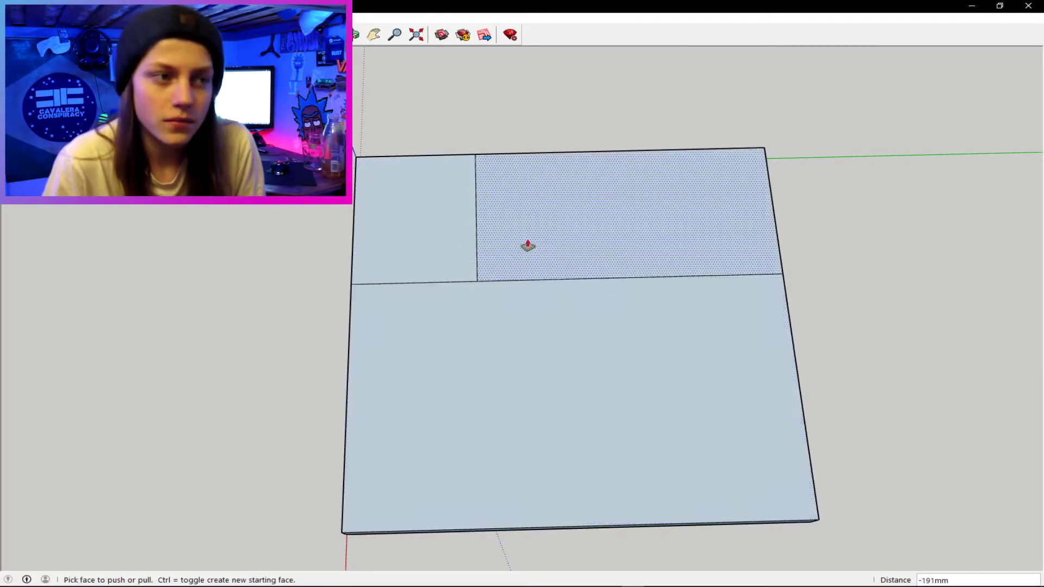
{"action": "scroll", "coordinate": [483, 320], "scroll_direction": "up", "scroll_amount": 5}
{"action": "scroll", "coordinate": [642, 415], "scroll_direction": "down", "scroll_amount": 3}
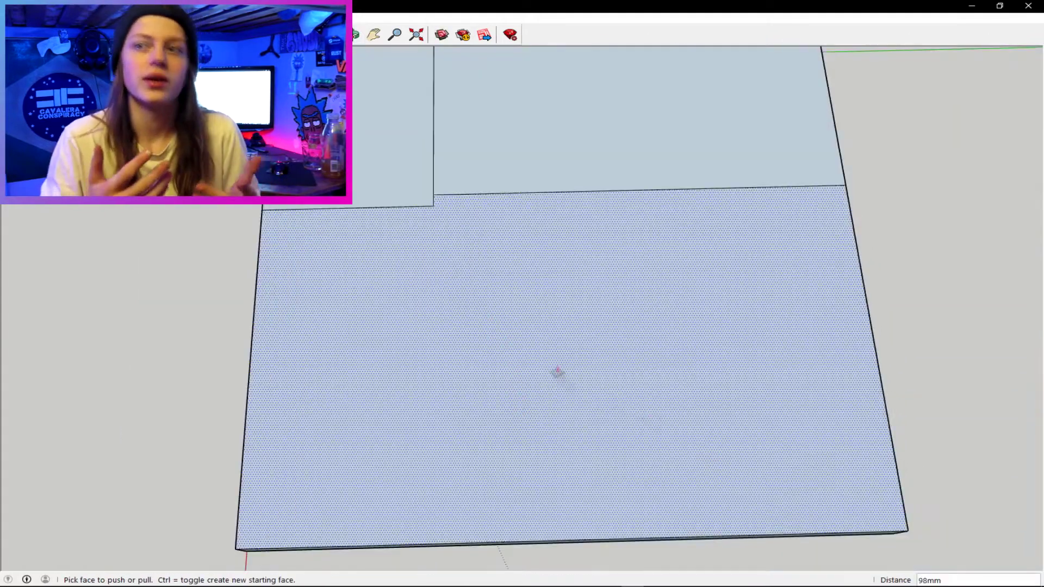
{"action": "left_click_drag", "start_coordinate": [284, 252], "coordinate": [435, 228]}
Pull the floor plan's three sections up into tall blocks using Push/Pull.
{"action": "left_click", "coordinate": [544, 233]}
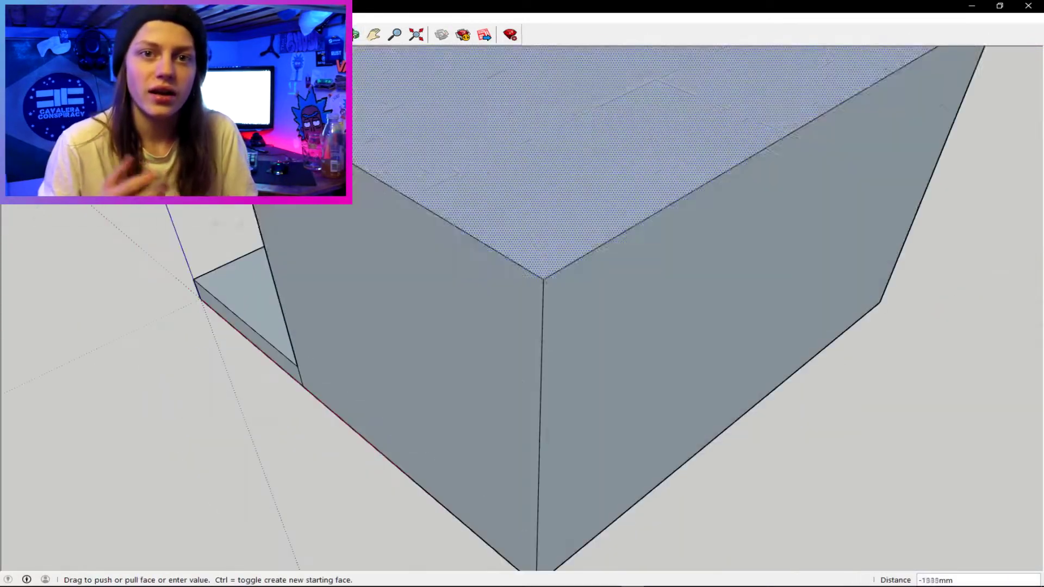
{"action": "left_click", "coordinate": [543, 229]}
{"action": "left_click", "coordinate": [283, 255]}
{"action": "left_click", "coordinate": [305, 228]}
{"action": "left_click_drag", "start_coordinate": [327, 234], "coordinate": [380, 228]}
{"action": "left_click", "coordinate": [598, 152]}
{"action": "left_click", "coordinate": [462, 94]}
{"action": "left_click_drag", "start_coordinate": [707, 245], "coordinate": [381, 245]}
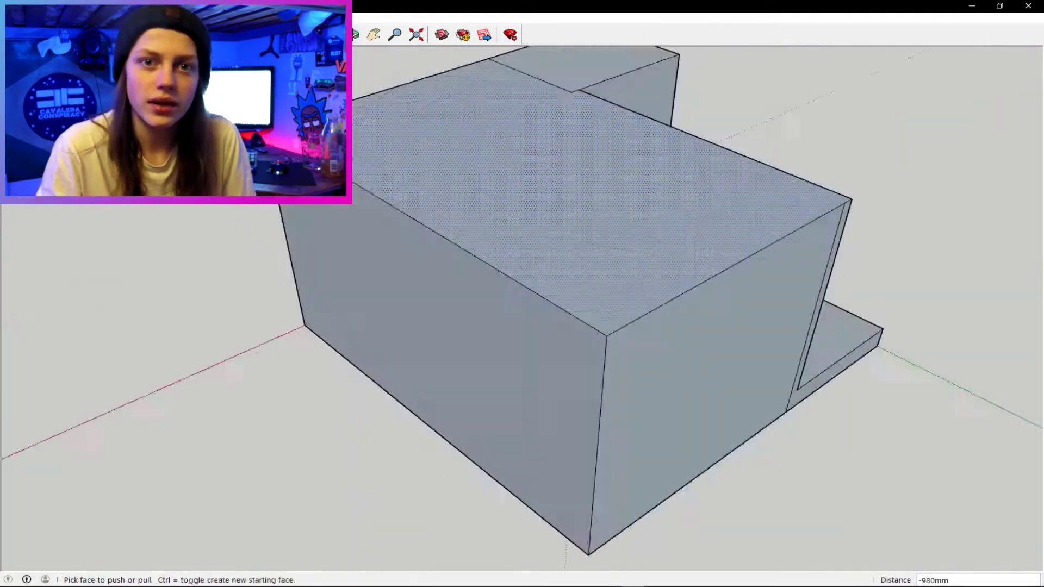
{"action": "left_click", "coordinate": [680, 391]}
{"action": "left_click", "coordinate": [539, 288]}
Delete the leftover seam edges on the side walls of the blocks.
{"action": "key", "text": "space"}
{"action": "left_click", "coordinate": [544, 305]}
{"action": "key", "text": "Delete"}
{"action": "left_click_drag", "start_coordinate": [548, 305], "coordinate": [326, 327]}
{"action": "left_click", "coordinate": [886, 305]}
{"action": "key", "text": "Delete"}
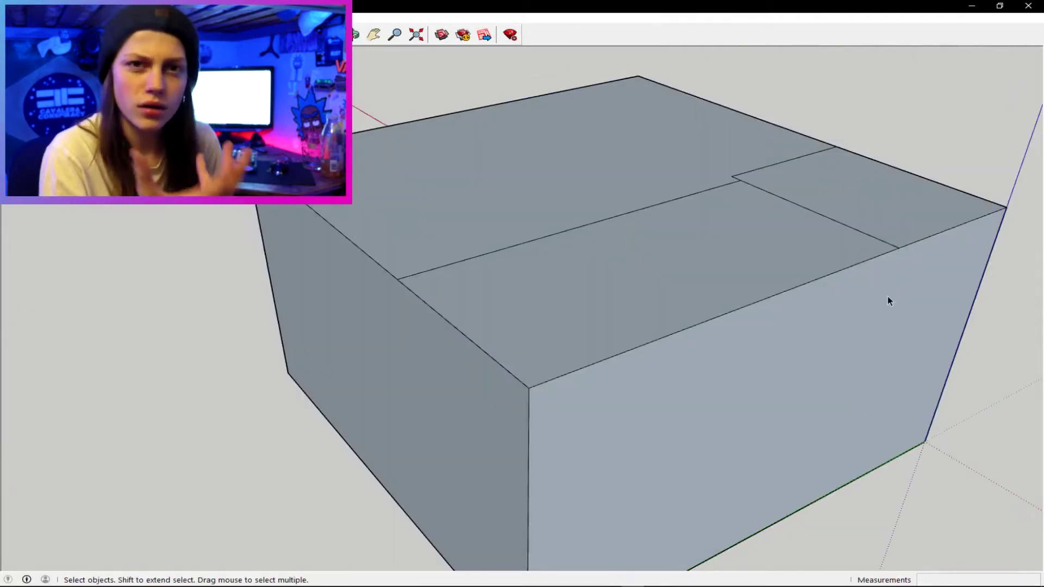
Push/Pull the top sections of the box to matching heights, moving the large section by about 624 mm.
{"action": "key", "text": "p"}
{"action": "left_click", "coordinate": [767, 251]}
{"action": "left_click", "coordinate": [941, 221]}
{"action": "left_click_drag", "start_coordinate": [599, 234], "coordinate": [816, 240]}
{"action": "left_click", "coordinate": [576, 207]}
{"action": "left_click", "coordinate": [532, 290]}
{"action": "left_click_drag", "start_coordinate": [532, 289], "coordinate": [750, 277]}
{"action": "left_click", "coordinate": [626, 244]}
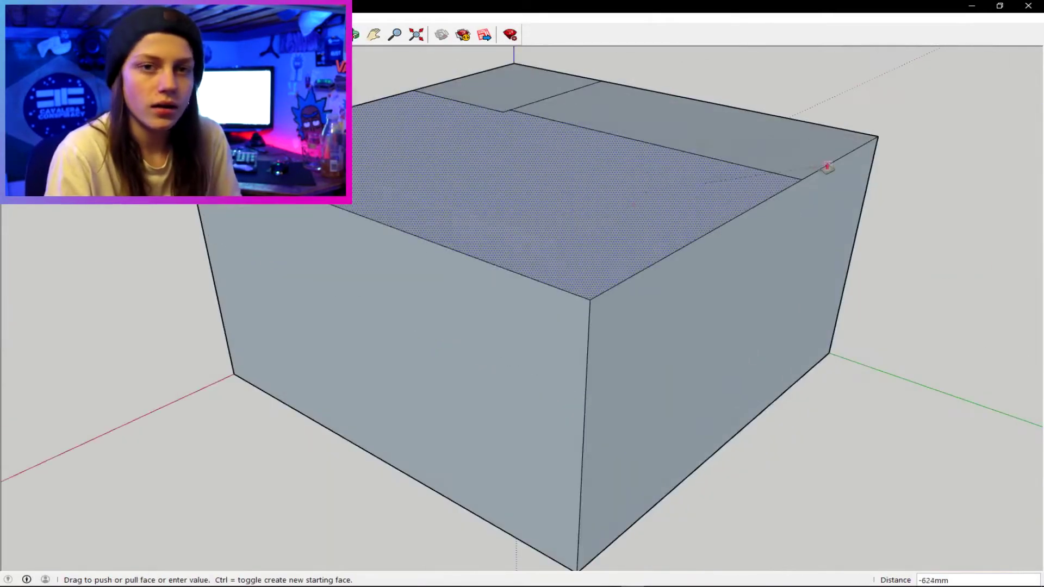
{"action": "left_click", "coordinate": [825, 168]}
Draw a thin rectangle on the large top section along its outer edge.
{"action": "left_click_drag", "start_coordinate": [825, 168], "coordinate": [947, 180]}
{"action": "scroll", "coordinate": [319, 222], "scroll_direction": "up", "scroll_amount": 3}
{"action": "left_click_drag", "start_coordinate": [318, 222], "coordinate": [482, 396]}
{"action": "scroll", "coordinate": [278, 281], "scroll_direction": "down", "scroll_amount": 1}
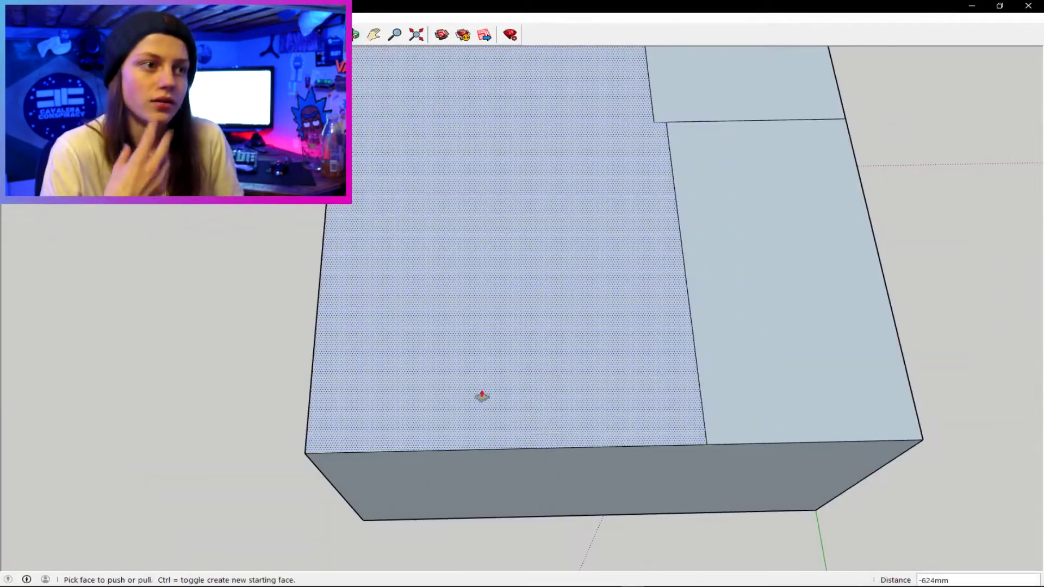
{"action": "key", "text": "r"}
{"action": "left_click", "coordinate": [408, 452]}
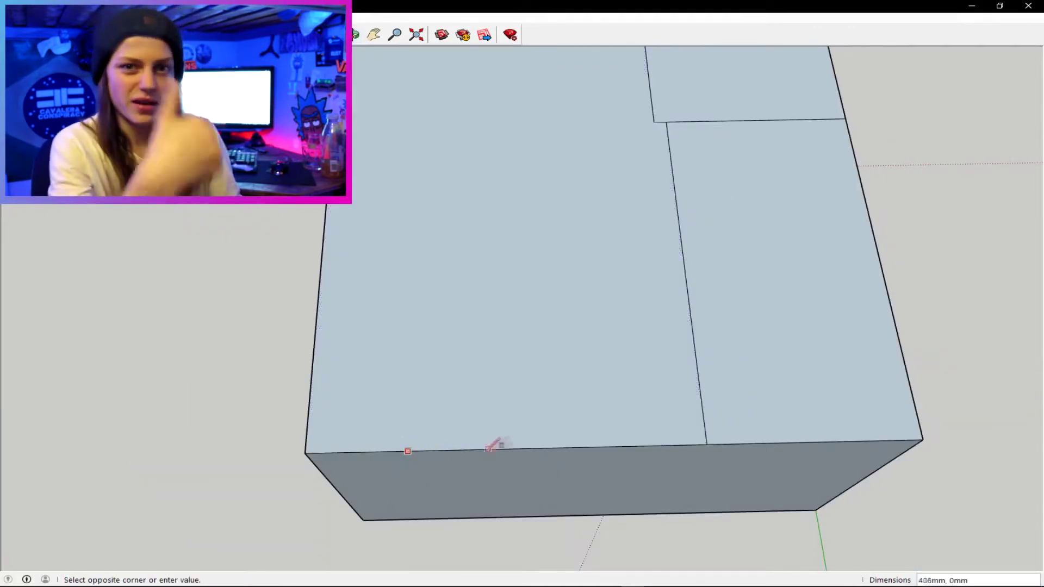
{"action": "left_click", "coordinate": [619, 439]}
{"action": "scroll", "coordinate": [604, 447], "scroll_direction": "up", "scroll_amount": 2}
{"action": "scroll", "coordinate": [618, 434], "scroll_direction": "down", "scroll_amount": 3}
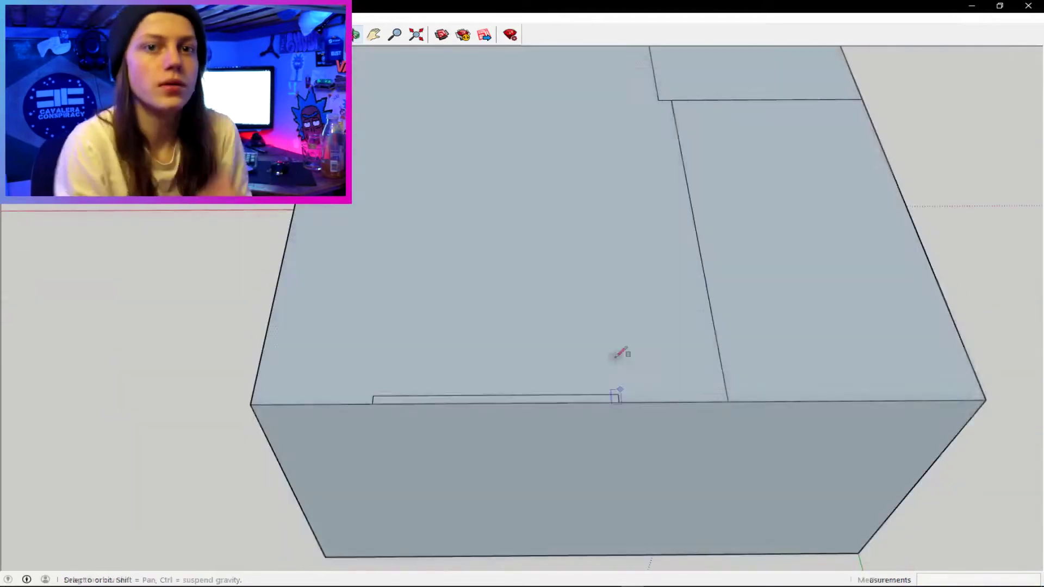
Delete the thin rectangle from the top section's outer edge.
{"action": "key", "text": "space"}
{"action": "left_click", "coordinate": [618, 397]}
{"action": "key", "text": "Delete"}
Push/Pull the box's side wall face by 20 mm.
{"action": "left_click_drag", "start_coordinate": [419, 336], "coordinate": [454, 318]}
{"action": "key", "text": "p"}
{"action": "left_click", "coordinate": [488, 366]}
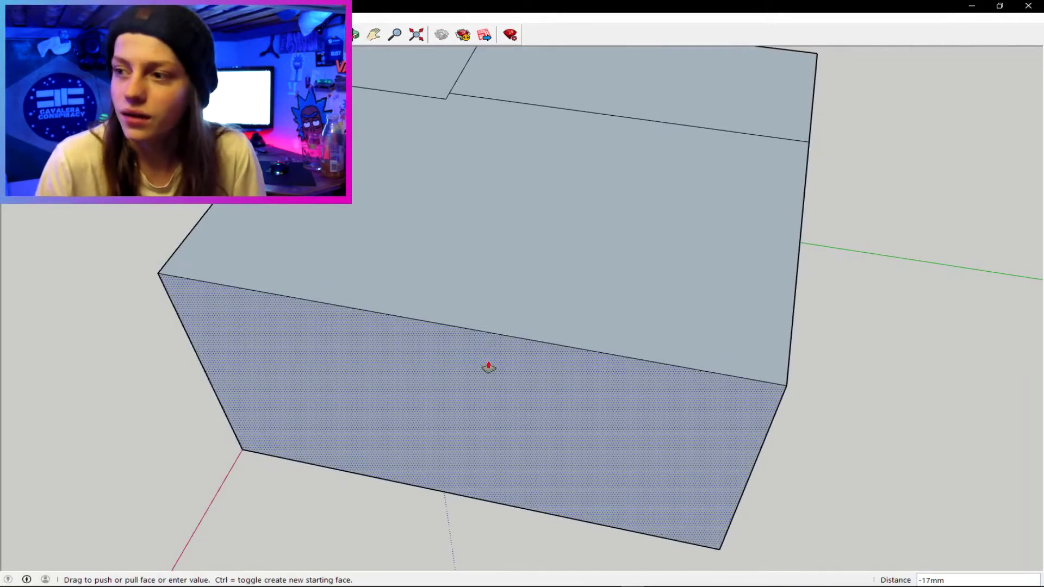
{"action": "type", "text": "20"}
{"action": "key", "text": "Return"}
{"action": "left_click", "coordinate": [719, 439]}
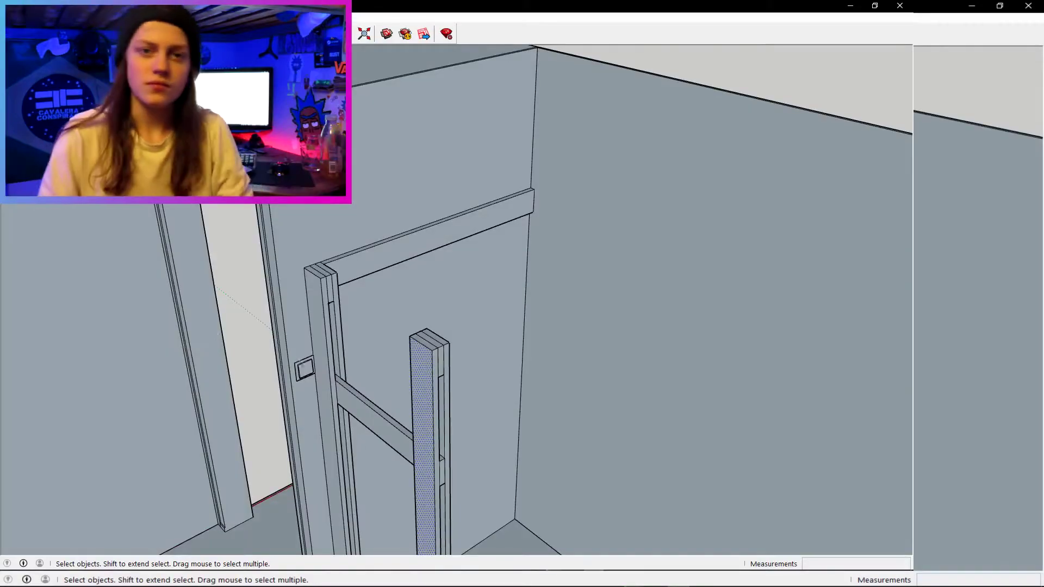
Extend the middle rail about 1600 mm across the room from the free-standing post using Push/Pull.
{"action": "key", "text": "p"}
{"action": "scroll", "coordinate": [439, 478], "scroll_direction": "up", "scroll_amount": 5}
{"action": "left_click", "coordinate": [441, 468]}
{"action": "left_click_drag", "start_coordinate": [441, 468], "coordinate": [480, 404]}
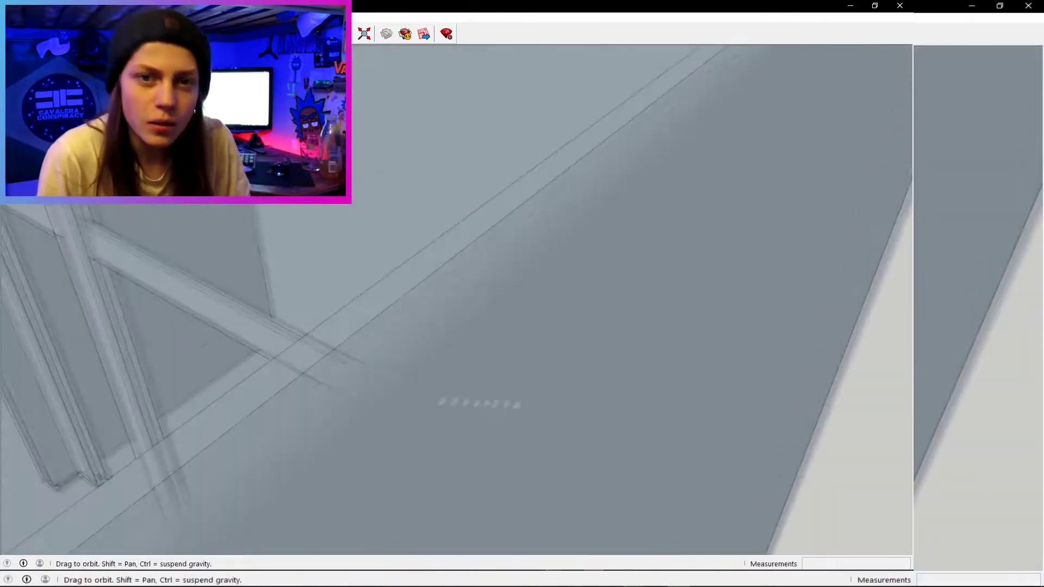
{"action": "scroll", "coordinate": [589, 359], "scroll_direction": "down", "scroll_amount": 5}
{"action": "left_click_drag", "start_coordinate": [589, 359], "coordinate": [503, 429]}
{"action": "scroll", "coordinate": [322, 368], "scroll_direction": "up", "scroll_amount": 3}
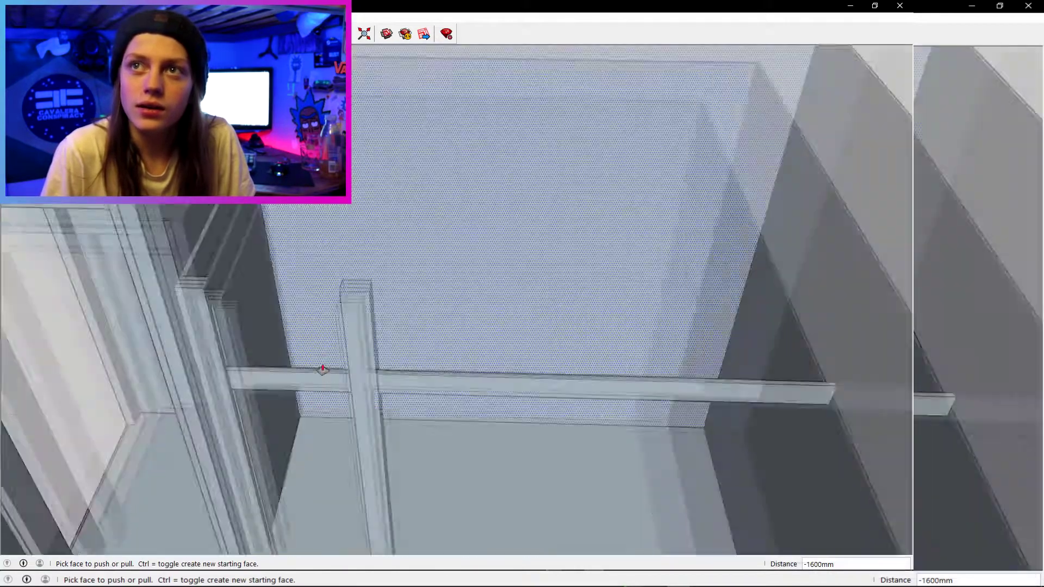
{"action": "left_click_drag", "start_coordinate": [321, 368], "coordinate": [163, 367]}
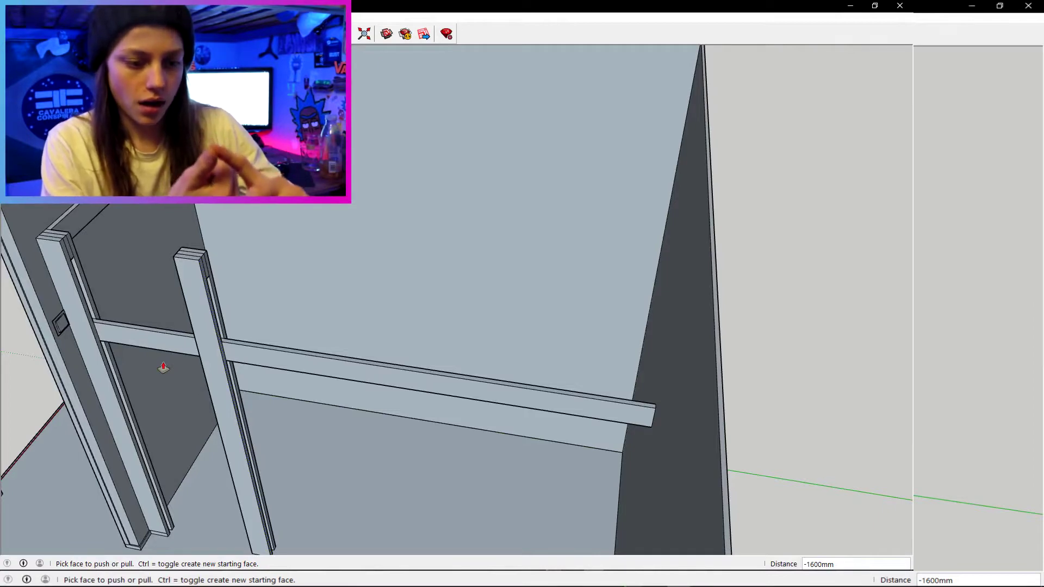
Place a guide line on the long rail 430 mm from the post's edge.
{"action": "scroll", "coordinate": [217, 375], "scroll_direction": "up", "scroll_amount": 5}
{"action": "key", "text": "t"}
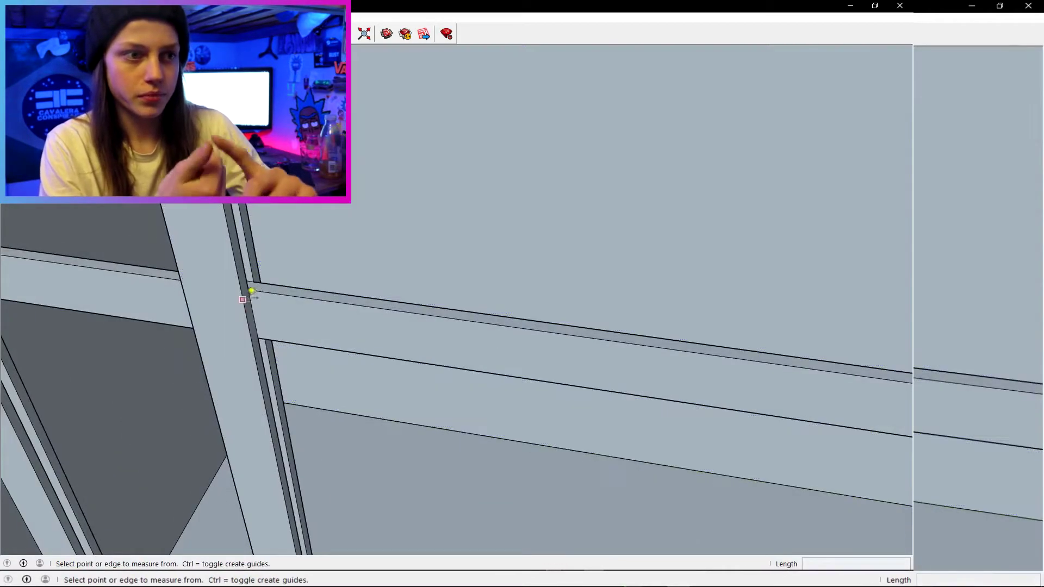
{"action": "left_click", "coordinate": [249, 298]}
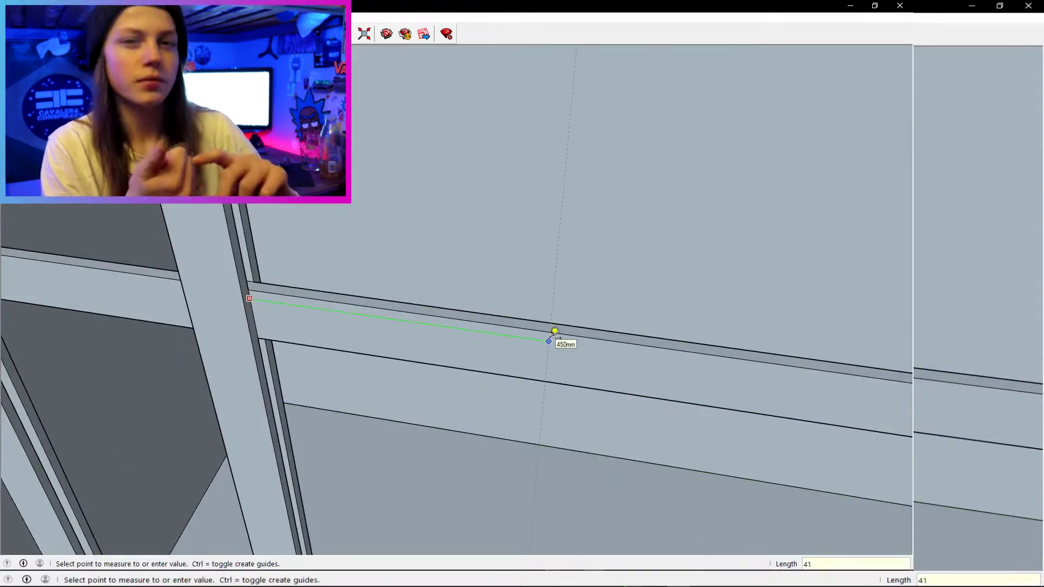
{"action": "left_click", "coordinate": [554, 332]}
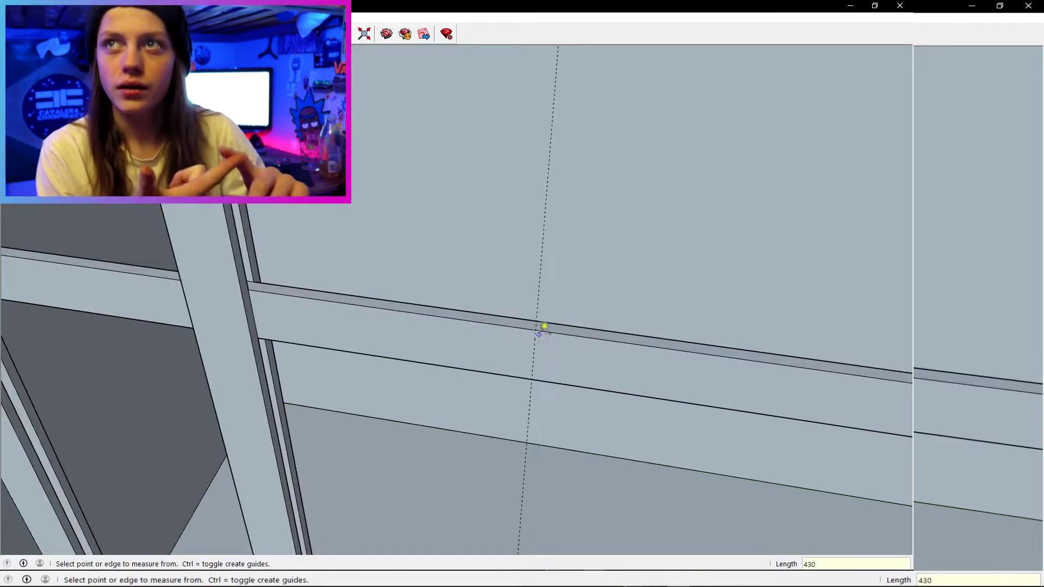
Draw a 20 mm deep rectangle on the rail's top face starting at the guide, and remove the guide.
{"action": "scroll", "coordinate": [413, 430], "scroll_direction": "up", "scroll_amount": 5}
{"action": "key", "text": "r"}
{"action": "left_click", "coordinate": [384, 414]}
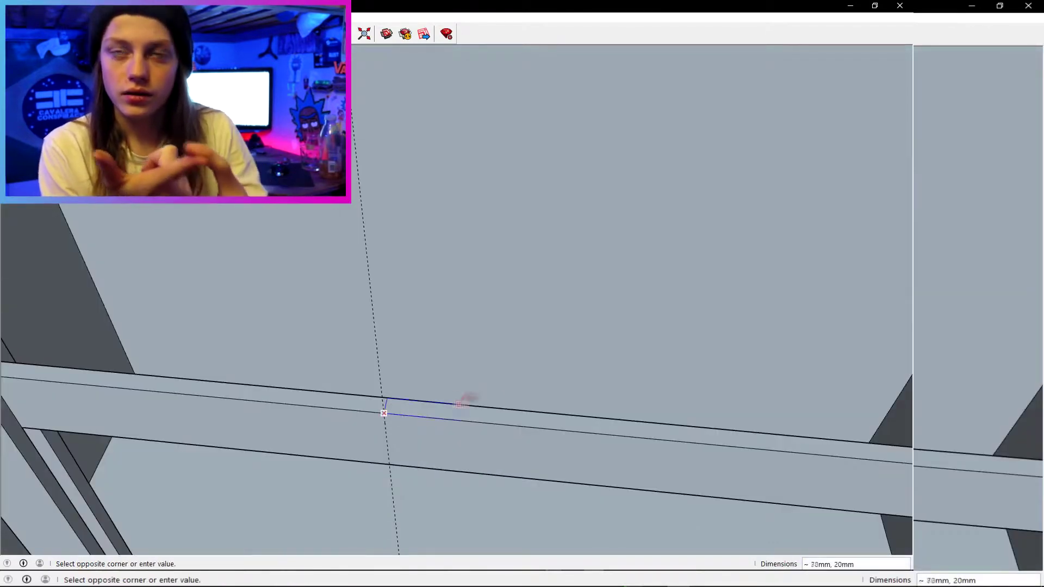
{"action": "left_click", "coordinate": [489, 407]}
{"action": "key", "text": "space"}
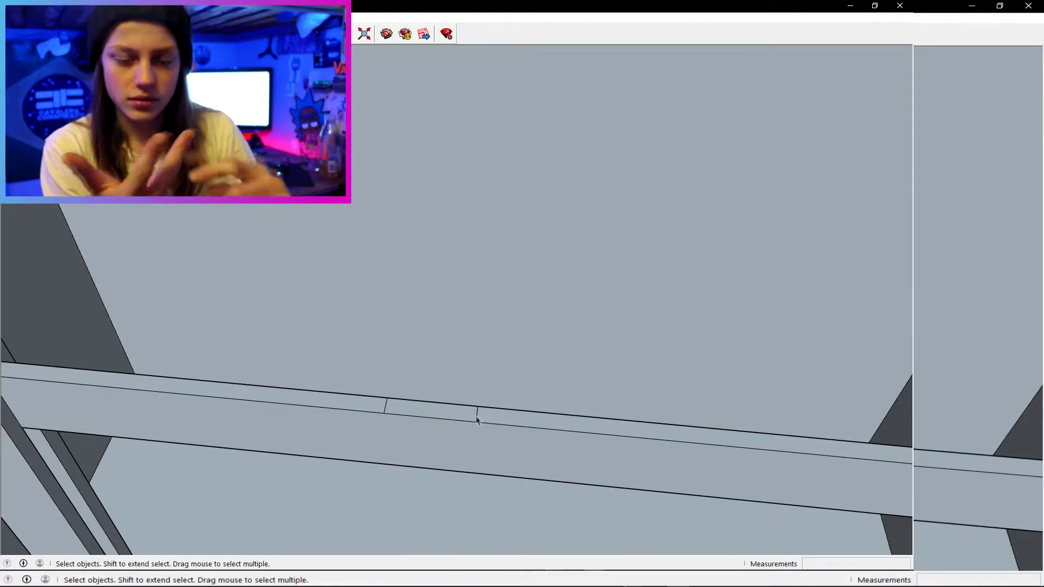
Draw two vertical lines down the rail's side face from the corners of the small top rectangle.
{"action": "key", "text": "l"}
{"action": "left_click", "coordinate": [384, 413]}
{"action": "left_click", "coordinate": [389, 464]}
{"action": "left_click", "coordinate": [476, 423]}
{"action": "left_click", "coordinate": [477, 474]}
Draw matching vertical lines at both ends of the marked section on the rail's other side face.
{"action": "mouse_move", "coordinate": [477, 473]}
{"action": "left_mouse_down"}
{"action": "mouse_move", "coordinate": [183, 376]}
{"action": "mouse_move", "coordinate": [387, 329]}
{"action": "left_mouse_up"}
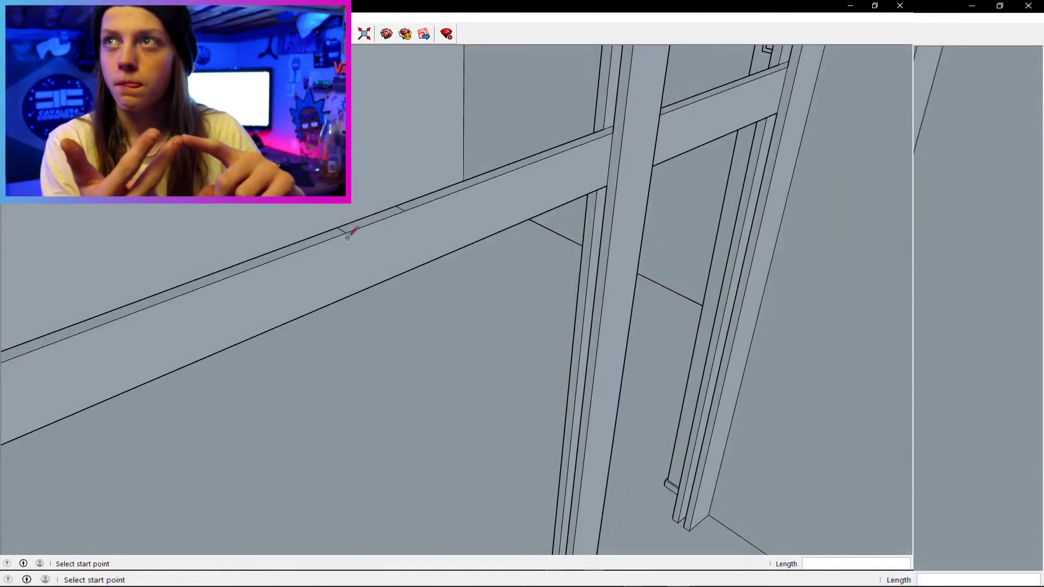
{"action": "left_click", "coordinate": [349, 229]}
{"action": "left_click", "coordinate": [350, 292]}
{"action": "left_click", "coordinate": [406, 214]}
{"action": "left_click_drag", "start_coordinate": [405, 268], "coordinate": [424, 391]}
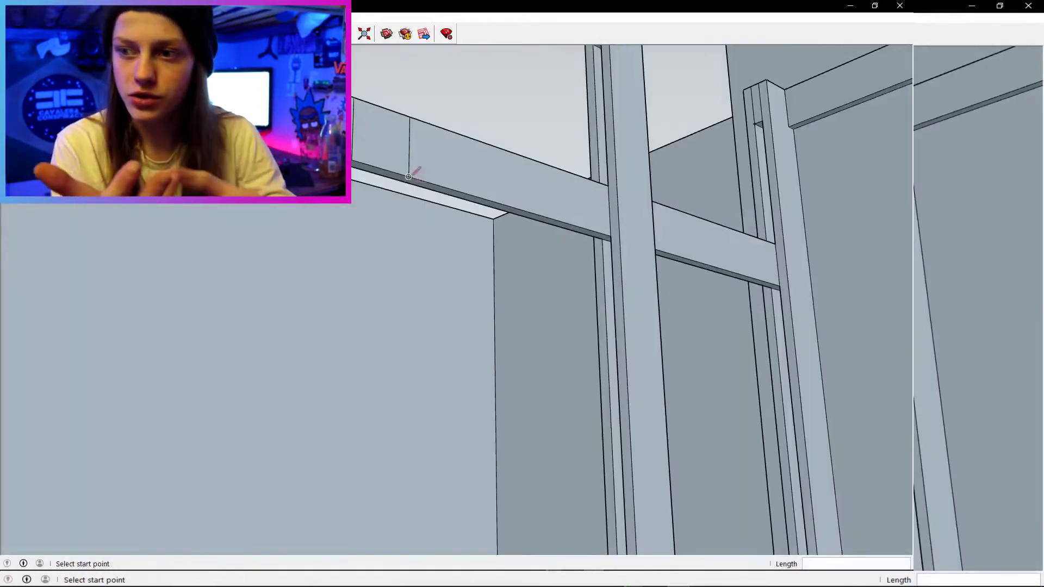
{"action": "left_click", "coordinate": [405, 178]}
Pull the marked section of the rail's side face out 45 mm.
{"action": "left_click_drag", "start_coordinate": [404, 177], "coordinate": [553, 224]}
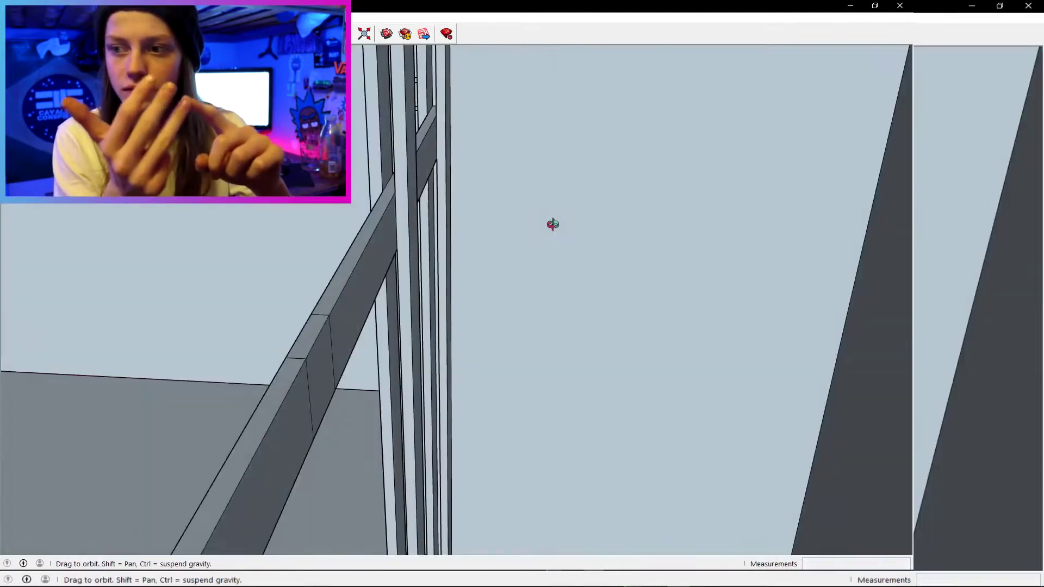
{"action": "key", "text": "l"}
{"action": "key", "text": "p"}
{"action": "left_click", "coordinate": [321, 384]}
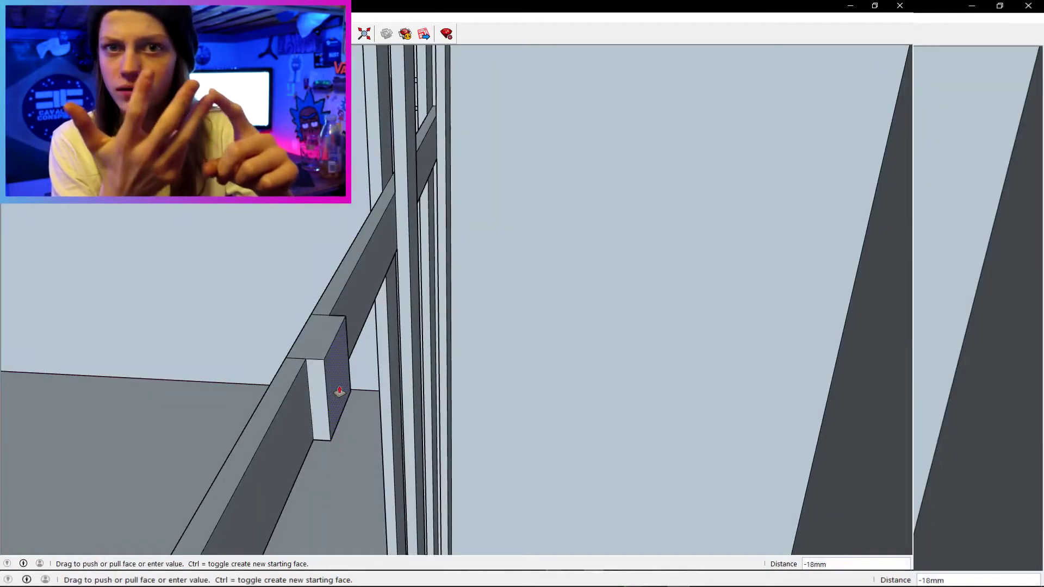
{"action": "type", "text": "45"}
{"action": "key", "text": "Return"}
Draw a line across the pulled block's top face to separate it from the rail.
{"action": "key", "text": "l"}
{"action": "left_click", "coordinate": [329, 316]}
{"action": "left_click", "coordinate": [306, 359]}
Extend the middle rail from the free-standing post across the room again with Push/Pull.
{"action": "left_click_drag", "start_coordinate": [306, 359], "coordinate": [332, 185]}
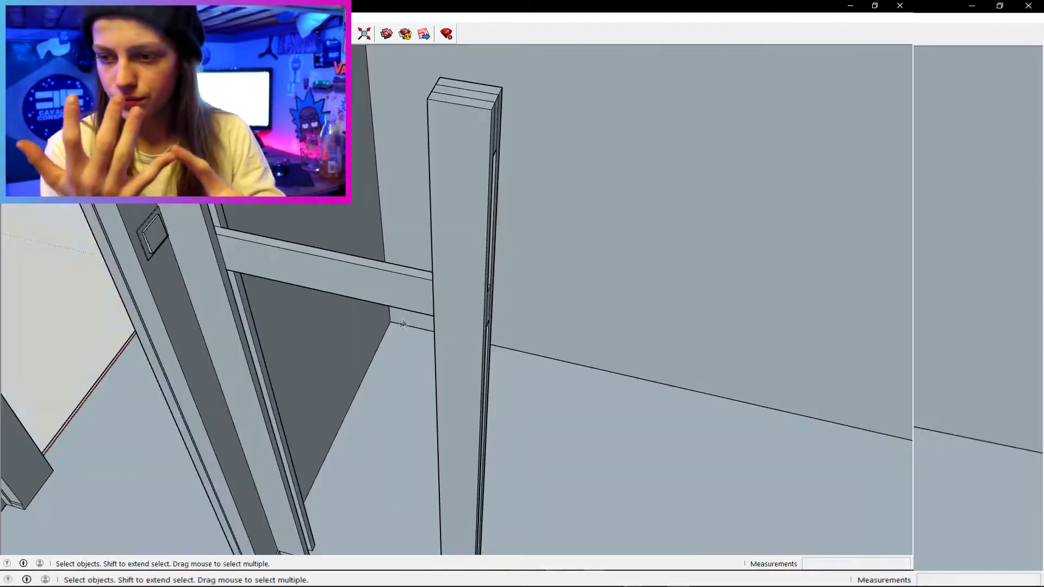
{"action": "key", "text": "p"}
{"action": "left_click_drag", "start_coordinate": [332, 305], "coordinate": [289, 210]}
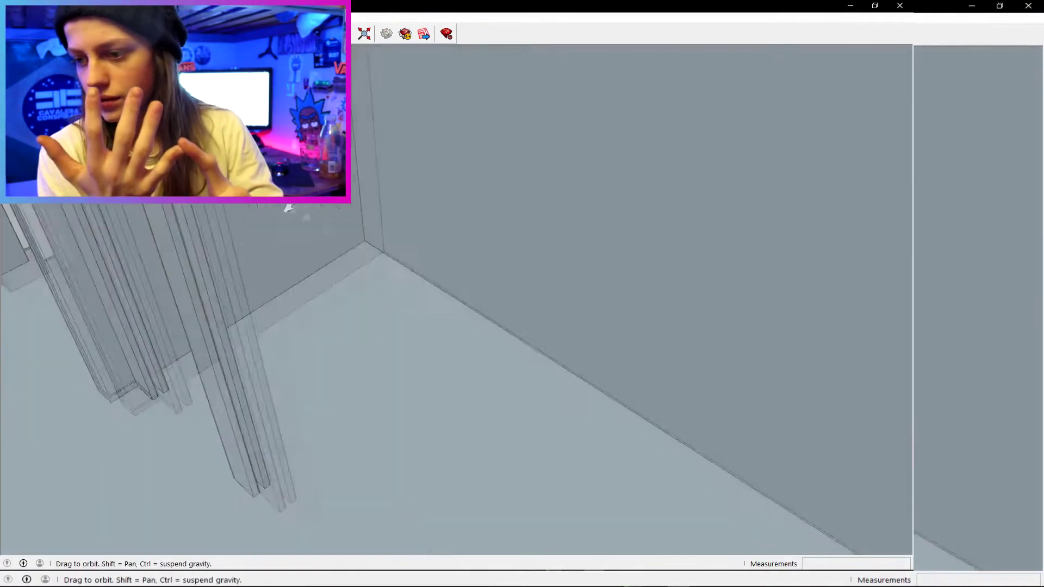
{"action": "left_click", "coordinate": [313, 226]}
{"action": "left_click", "coordinate": [707, 384]}
{"action": "left_click_drag", "start_coordinate": [707, 384], "coordinate": [478, 379]}
Place a guide 430 mm along the middle rail from the free-standing post, trace it down the rail's face and delete the guide.
{"action": "key", "text": "t"}
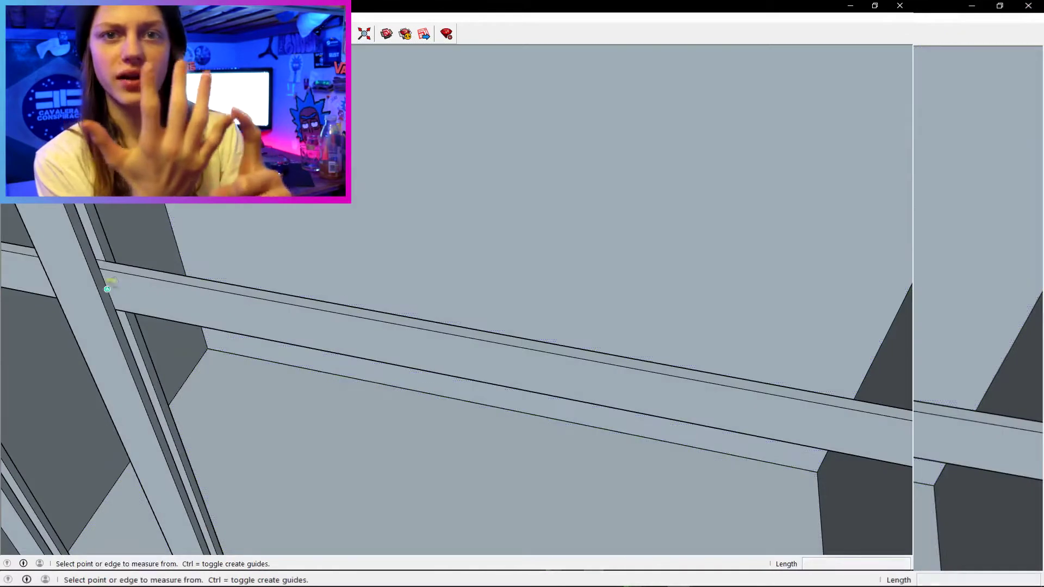
{"action": "left_click", "coordinate": [107, 289]}
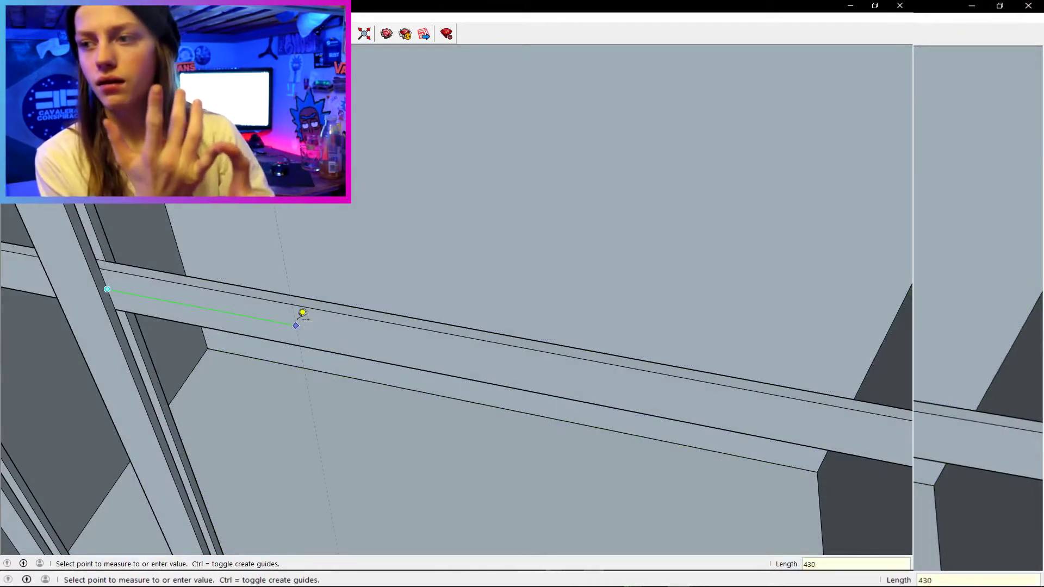
{"action": "key", "text": "Return"}
{"action": "key", "text": "l"}
{"action": "left_click", "coordinate": [337, 314]}
{"action": "left_click", "coordinate": [343, 355]}
{"action": "key", "text": "space"}
{"action": "left_click", "coordinate": [336, 307]}
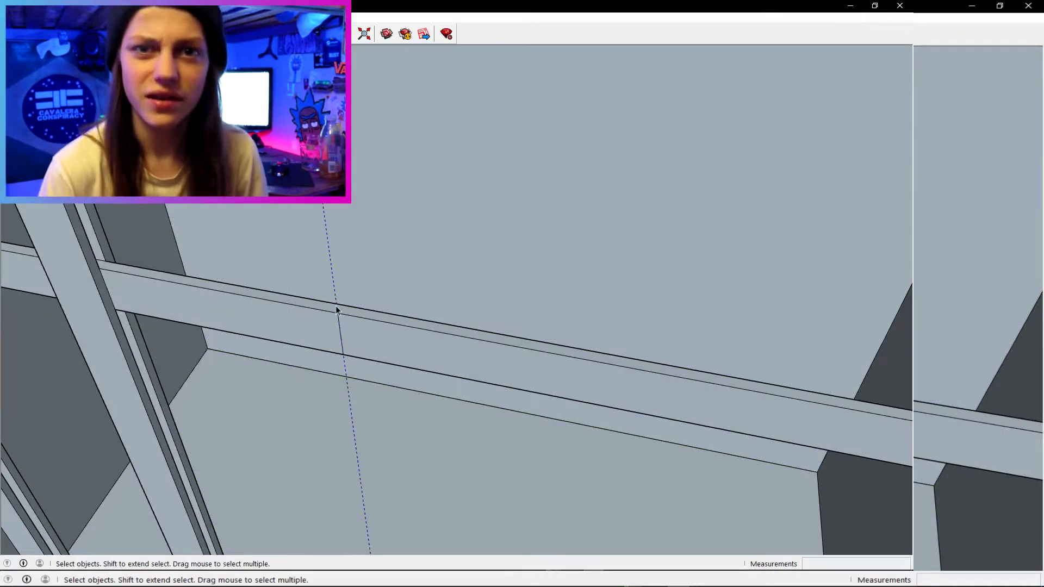
{"action": "key", "text": "Delete"}
Draw a short line across the rail's top face at the marked point and delete the vertical line on its side.
{"action": "left_click_drag", "start_coordinate": [365, 360], "coordinate": [402, 363]}
{"action": "key", "text": "l"}
{"action": "left_click", "coordinate": [343, 347]}
{"action": "left_click", "coordinate": [345, 338]}
{"action": "key", "text": "space"}
{"action": "left_click", "coordinate": [343, 355]}
{"action": "key", "text": "Delete"}
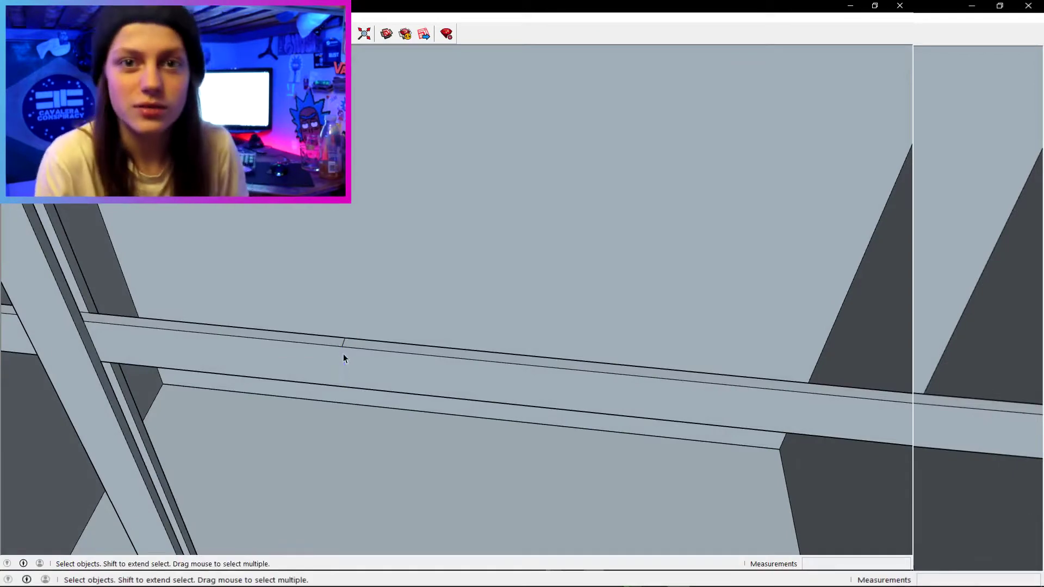
Draw a rectangle across the rail's top face from the short line to mark off a section.
{"action": "key", "text": "r"}
{"action": "left_click", "coordinate": [343, 347]}
{"action": "type", "text": "100"}
{"action": "key", "text": "Return"}
{"action": "key", "text": "space"}
{"action": "scroll", "coordinate": [368, 348], "scroll_direction": "up", "scroll_amount": 2}
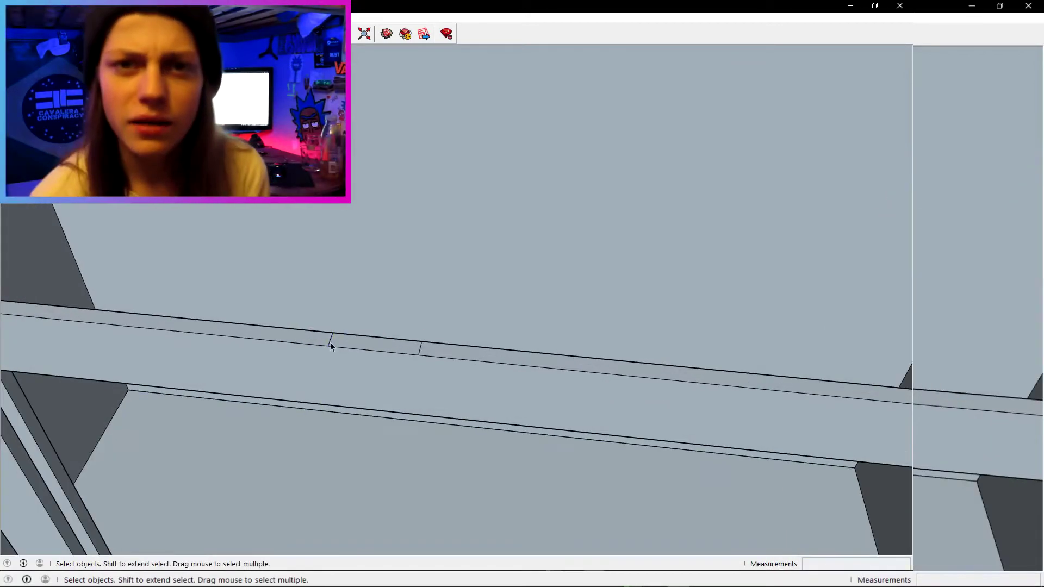
Draw vertical lines down the rail's side face at both ends of the marked section.
{"action": "left_click_drag", "start_coordinate": [498, 348], "coordinate": [317, 441]}
{"action": "left_click_drag", "start_coordinate": [158, 400], "coordinate": [327, 347]}
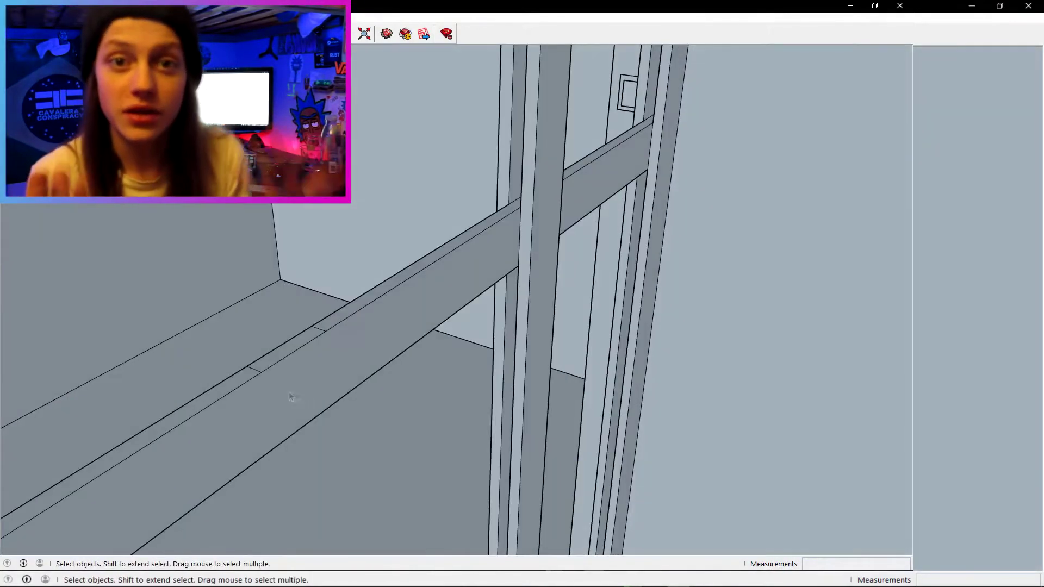
{"action": "key", "text": "l"}
{"action": "left_click", "coordinate": [326, 330]}
{"action": "left_click", "coordinate": [272, 450]}
Pull the marked section of the side face out 20 mm and draw a line across its top separating it from the rail.
{"action": "key", "text": "p"}
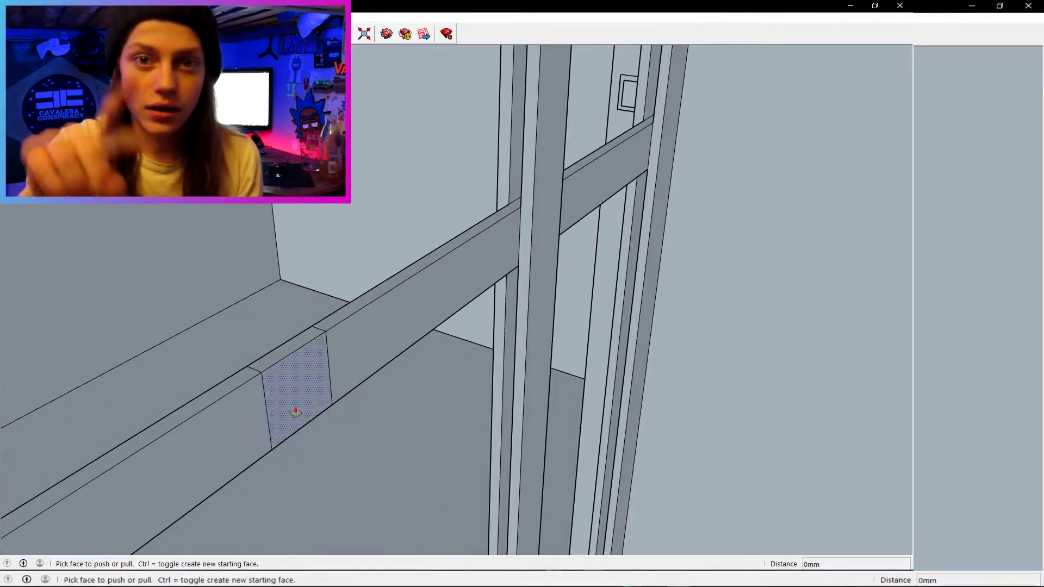
{"action": "left_click", "coordinate": [296, 412]}
{"action": "left_click", "coordinate": [308, 419]}
{"action": "key", "text": "l"}
{"action": "left_click", "coordinate": [325, 331]}
{"action": "left_click", "coordinate": [261, 373]}
{"action": "mouse_move", "coordinate": [263, 375]}
{"action": "left_mouse_down"}
{"action": "mouse_move", "coordinate": [339, 489]}
{"action": "mouse_move", "coordinate": [489, 380]}
{"action": "mouse_move", "coordinate": [415, 321]}
{"action": "mouse_move", "coordinate": [435, 327]}
{"action": "left_mouse_up"}
Extend the pulled block 430 mm to the free-standing post and its other end 1075 mm to the far wall.
{"action": "key", "text": "p"}
{"action": "left_click_drag", "start_coordinate": [549, 348], "coordinate": [163, 348]}
{"action": "left_click", "coordinate": [348, 324]}
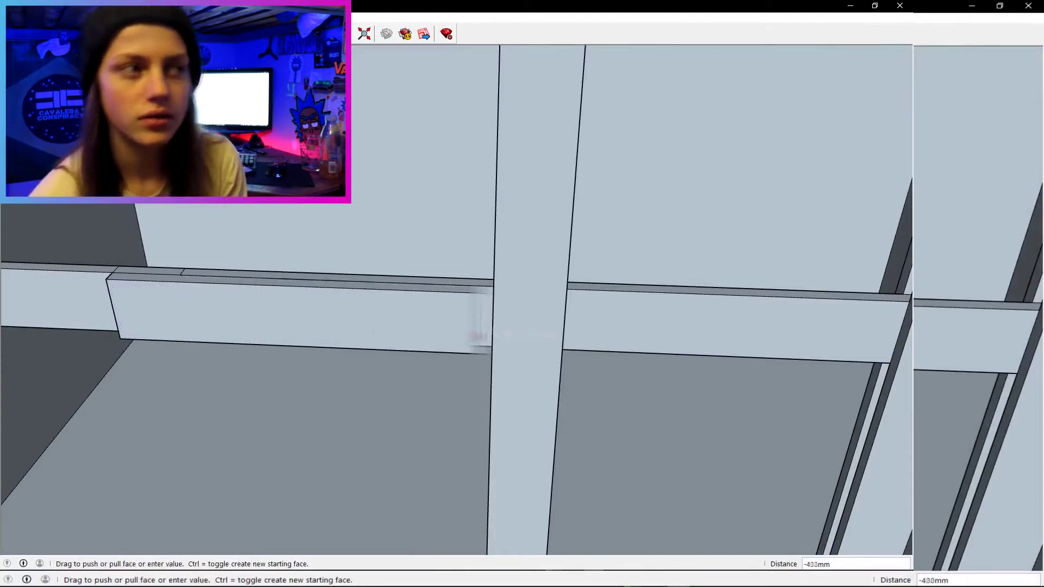
{"action": "left_click", "coordinate": [582, 337]}
{"action": "left_click_drag", "start_coordinate": [582, 338], "coordinate": [340, 283]}
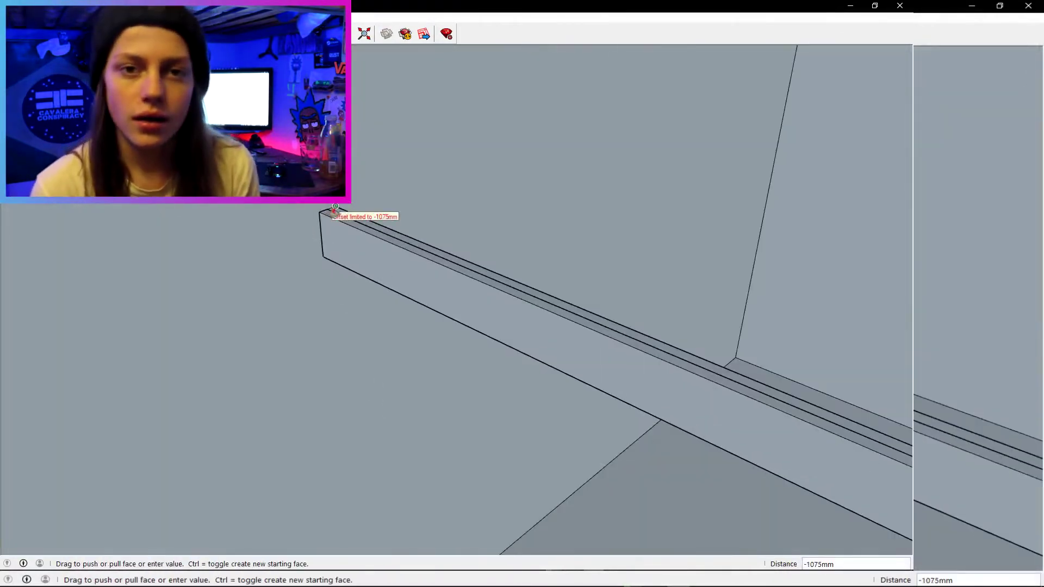
{"action": "left_click", "coordinate": [334, 211]}
{"action": "scroll", "coordinate": [438, 312], "scroll_direction": "up", "scroll_amount": 5}
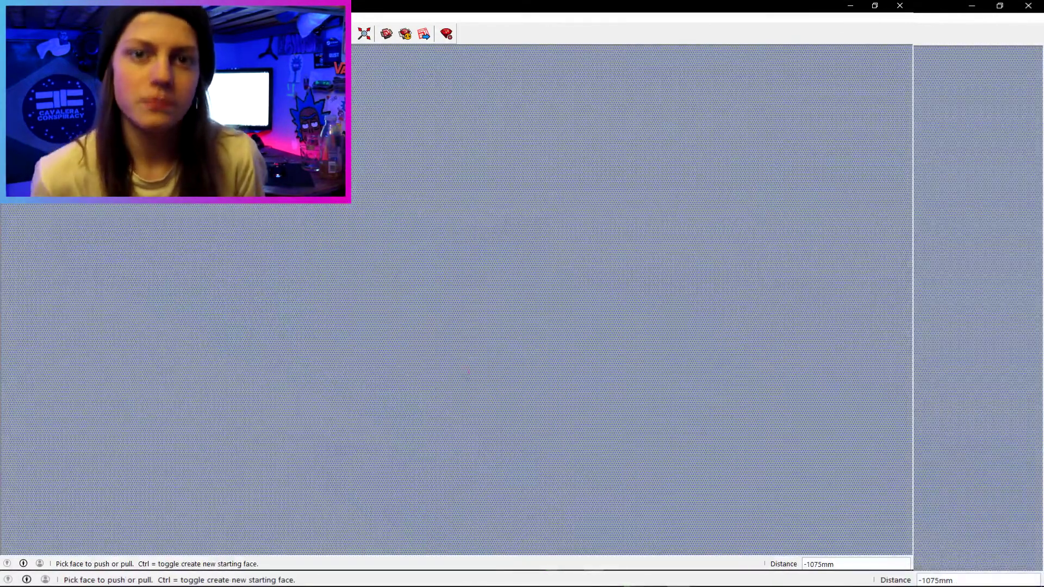
{"action": "scroll", "coordinate": [276, 357], "scroll_direction": "down", "scroll_amount": 5}
{"action": "scroll", "coordinate": [275, 356], "scroll_direction": "up", "scroll_amount": 5}
{"action": "scroll", "coordinate": [305, 362], "scroll_direction": "down", "scroll_amount": 5}
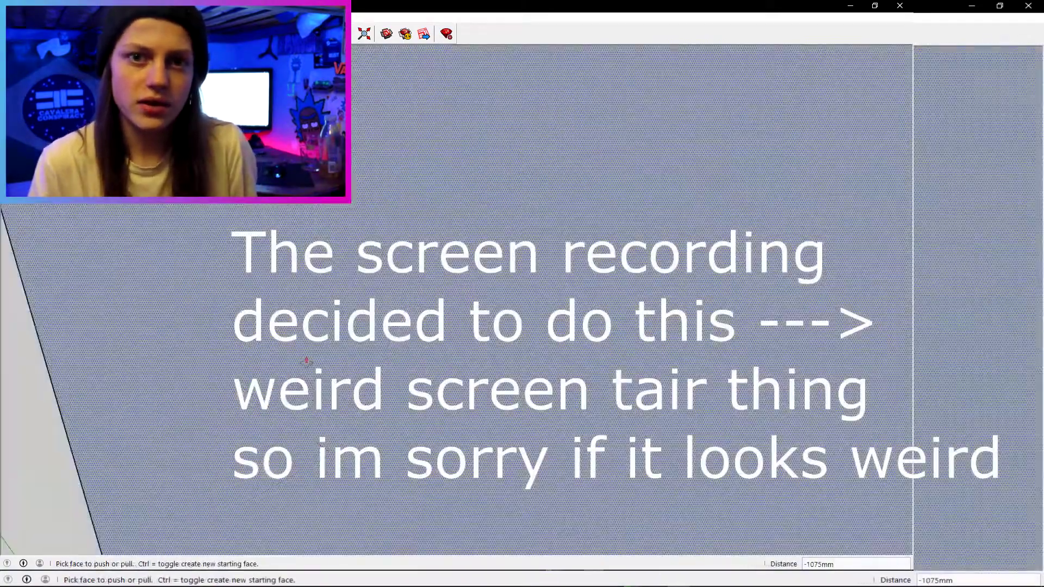
Pull the front face of the block on the rail out 20 mm.
{"action": "mouse_move", "coordinate": [305, 361]}
{"action": "left_mouse_down"}
{"action": "mouse_move", "coordinate": [580, 399]}
{"action": "mouse_move", "coordinate": [221, 397]}
{"action": "mouse_move", "coordinate": [310, 367]}
{"action": "left_mouse_up"}
{"action": "scroll", "coordinate": [579, 399], "scroll_direction": "up", "scroll_amount": 5}
{"action": "left_click_drag", "start_coordinate": [434, 366], "coordinate": [348, 351]}
{"action": "double_click", "coordinate": [361, 345]}
{"action": "left_click", "coordinate": [328, 375]}
{"action": "left_click", "coordinate": [335, 386]}
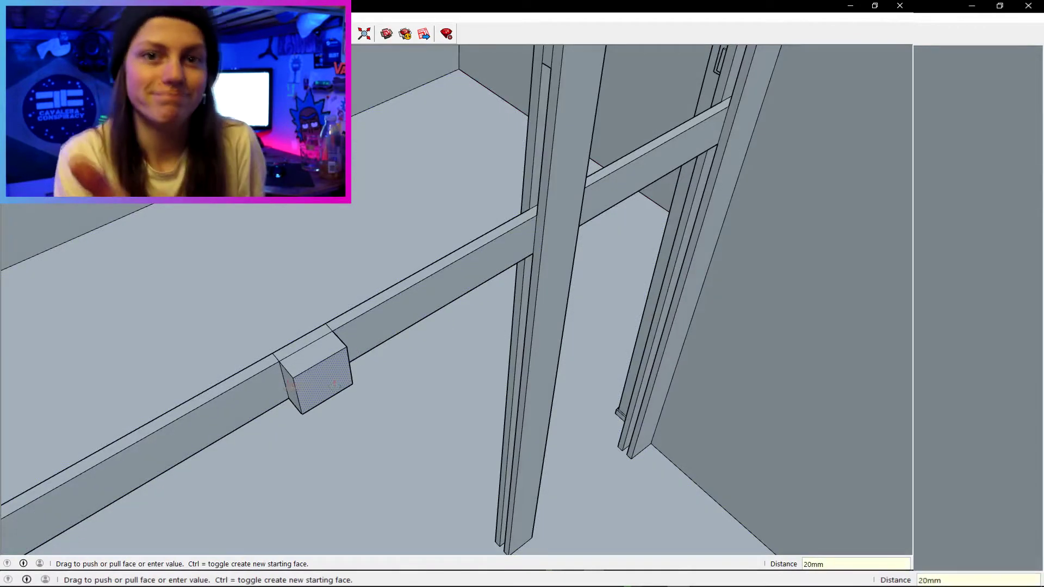
Draw a line across the block's top face and vertical lines down both its ends to mark off the outer layer.
{"action": "key", "text": "l"}
{"action": "left_click", "coordinate": [287, 371]}
{"action": "left_click", "coordinate": [341, 340]}
{"action": "left_click_drag", "start_coordinate": [341, 340], "coordinate": [362, 321]}
{"action": "left_click", "coordinate": [363, 405]}
{"action": "left_click", "coordinate": [368, 449]}
{"action": "left_click_drag", "start_coordinate": [380, 430], "coordinate": [702, 402]}
{"action": "scroll", "coordinate": [300, 388], "scroll_direction": "up", "scroll_amount": 4}
{"action": "left_click", "coordinate": [337, 380]}
{"action": "left_click", "coordinate": [348, 460]}
Extend the block's marked-off layer to the post at one end and 1075 mm to the far wall at the other.
{"action": "key", "text": "p"}
{"action": "left_click", "coordinate": [343, 424]}
{"action": "left_click_drag", "start_coordinate": [386, 439], "coordinate": [642, 326]}
{"action": "left_click", "coordinate": [829, 170]}
{"action": "left_click_drag", "start_coordinate": [762, 207], "coordinate": [598, 381]}
{"action": "left_click", "coordinate": [544, 275]}
{"action": "left_click", "coordinate": [544, 397]}
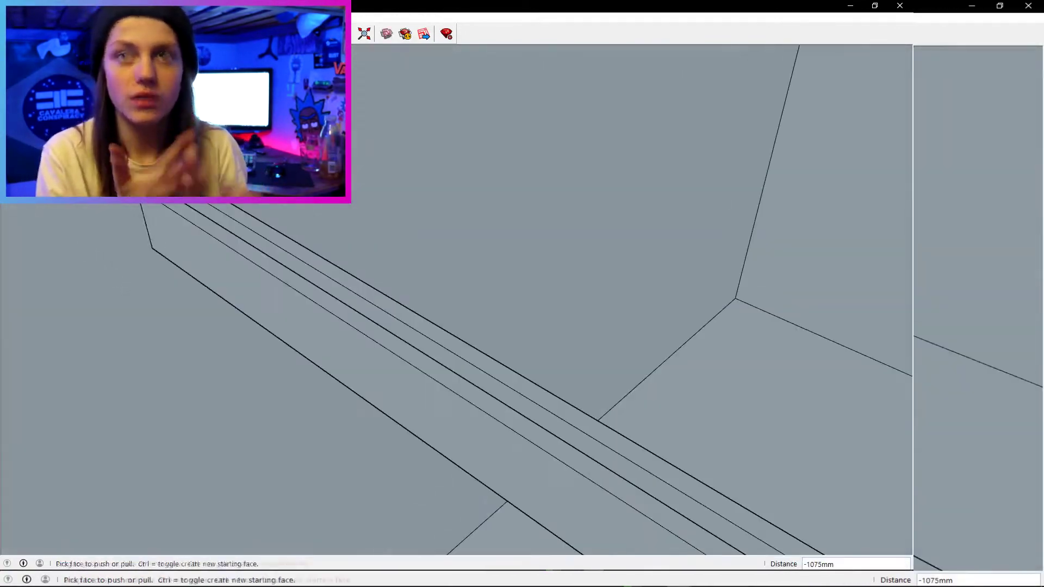
Extend the middle rail 1600 mm from the free-standing post to the far wall with Push/Pull.
{"action": "left_click", "coordinate": [522, 386]}
{"action": "left_click_drag", "start_coordinate": [522, 386], "coordinate": [587, 403]}
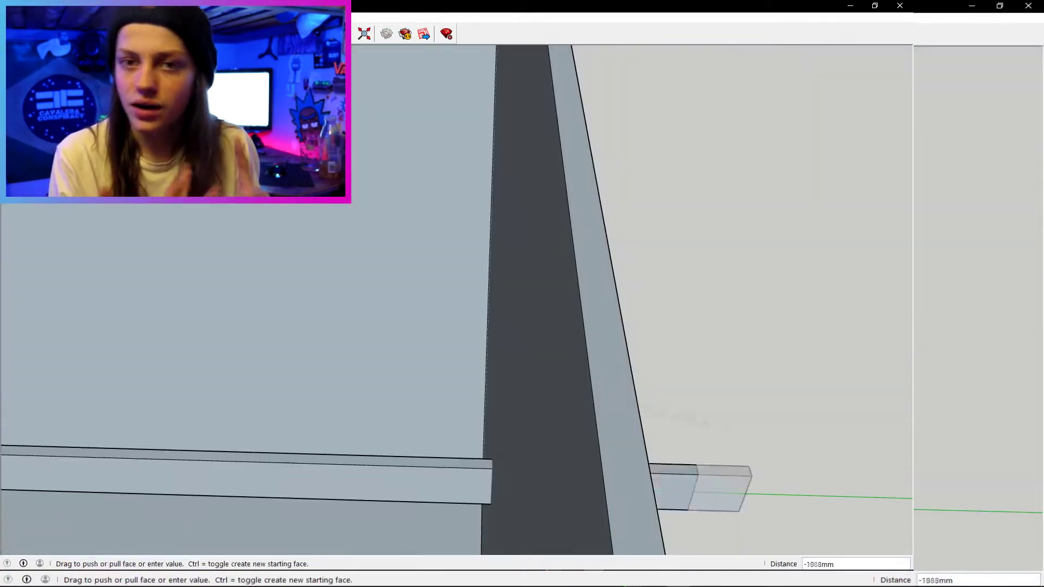
{"action": "mouse_move", "coordinate": [587, 357]}
{"action": "left_mouse_down"}
{"action": "mouse_move", "coordinate": [392, 380]}
{"action": "mouse_move", "coordinate": [348, 402]}
{"action": "mouse_move", "coordinate": [327, 378]}
{"action": "mouse_move", "coordinate": [163, 365]}
{"action": "left_mouse_up"}
{"action": "scroll", "coordinate": [380, 381], "scroll_direction": "down", "scroll_amount": 5}
{"action": "left_click", "coordinate": [381, 381]}
{"action": "left_click", "coordinate": [899, 528]}
Place a vertical guide across the middle rail, measured along it from the free-standing post.
{"action": "scroll", "coordinate": [351, 380], "scroll_direction": "up", "scroll_amount": 4}
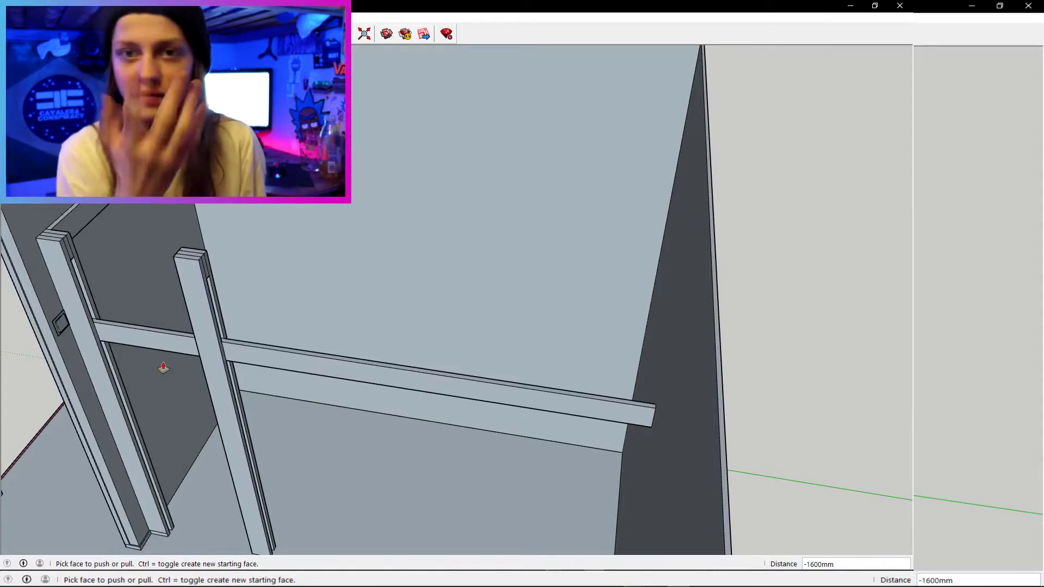
{"action": "scroll", "coordinate": [159, 378], "scroll_direction": "up", "scroll_amount": 5}
{"action": "key", "text": "t"}
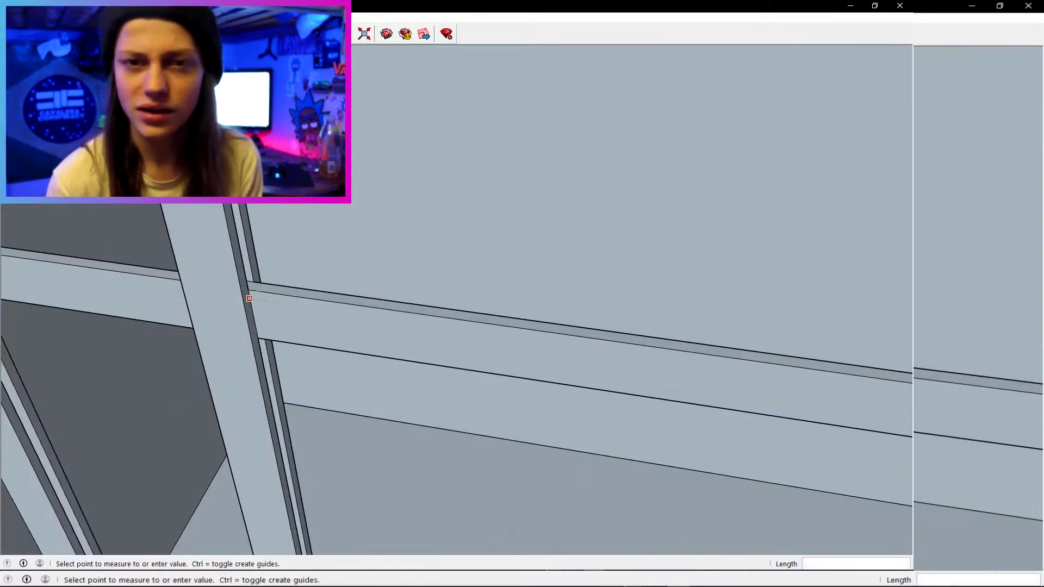
{"action": "type", "text": "41"}
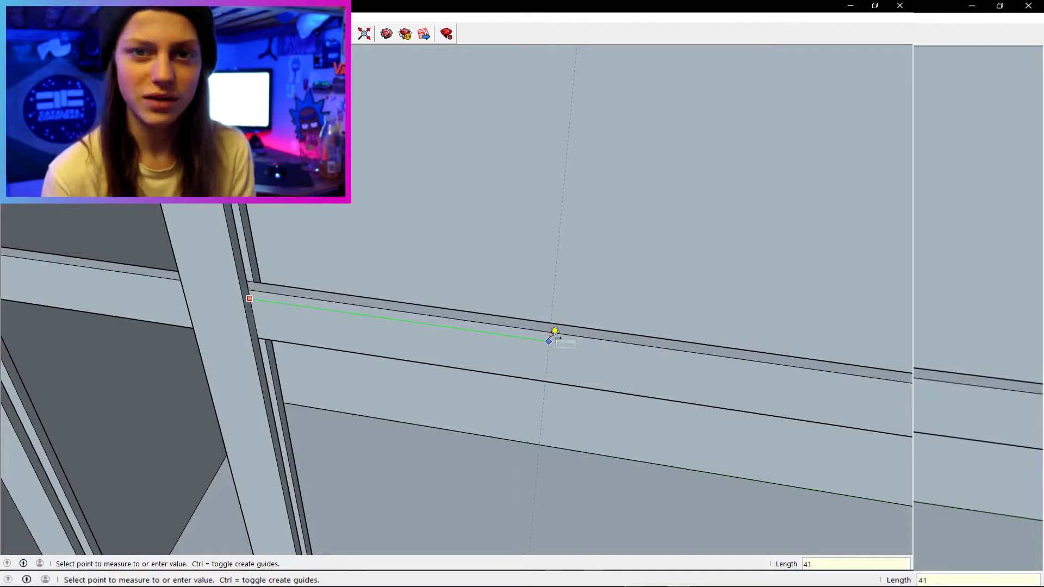
{"action": "key", "text": "Return"}
{"action": "scroll", "coordinate": [550, 343], "scroll_direction": "up", "scroll_amount": 3}
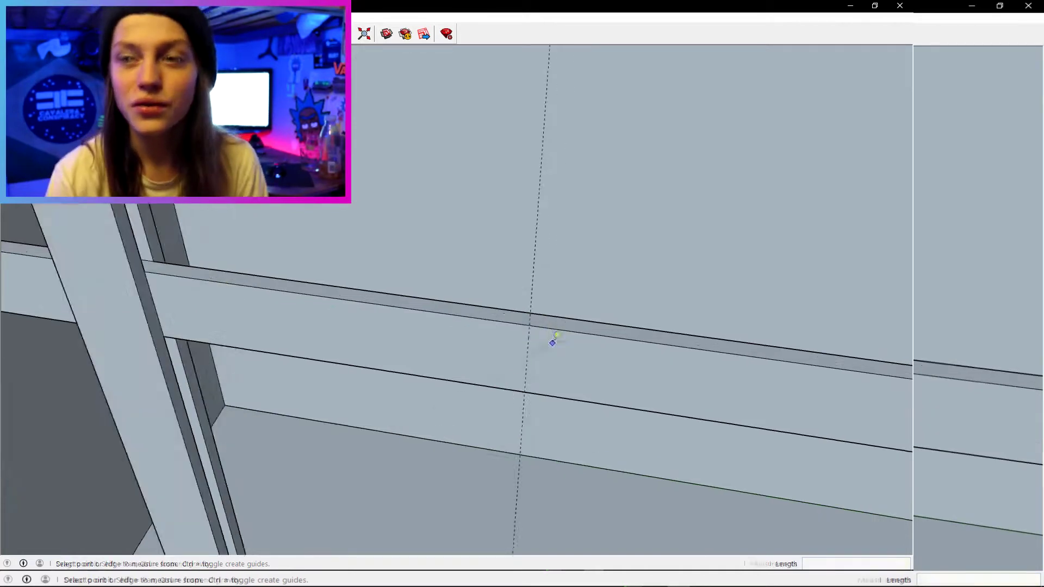
Draw a 95 mm long rectangle across the rail's top face starting at the guide, and delete the guide.
{"action": "scroll", "coordinate": [391, 420], "scroll_direction": "up", "scroll_amount": 3}
{"action": "key", "text": "r"}
{"action": "left_click", "coordinate": [385, 413]}
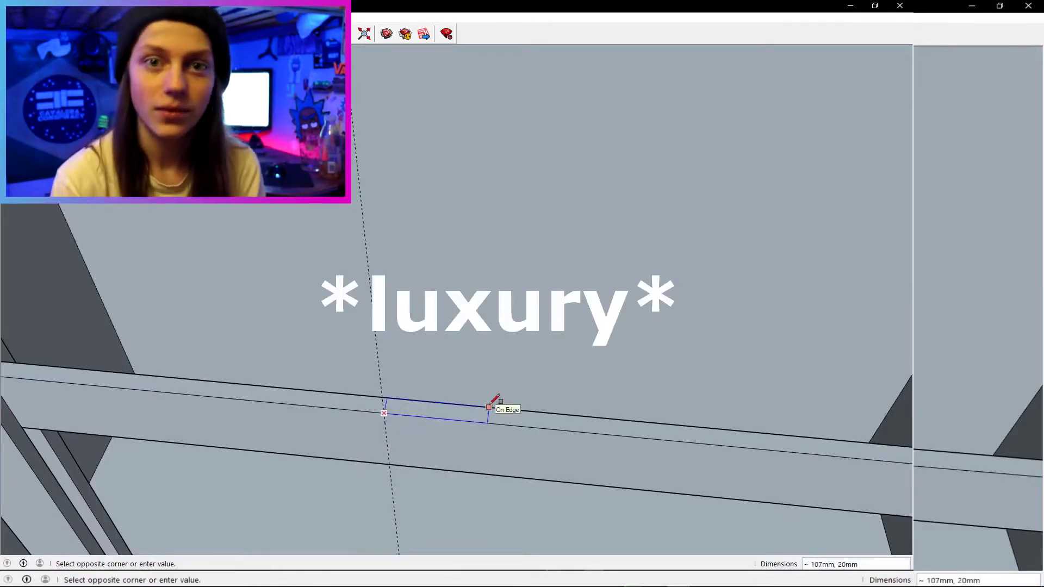
{"action": "type", "text": "95"}
{"action": "key", "text": "Return"}
{"action": "key", "text": "space"}
{"action": "left_click", "coordinate": [384, 407]}
{"action": "key", "text": "Delete"}
Draw vertical lines down the rail's front face at both ends of the 95 mm section.
{"action": "key", "text": "l"}
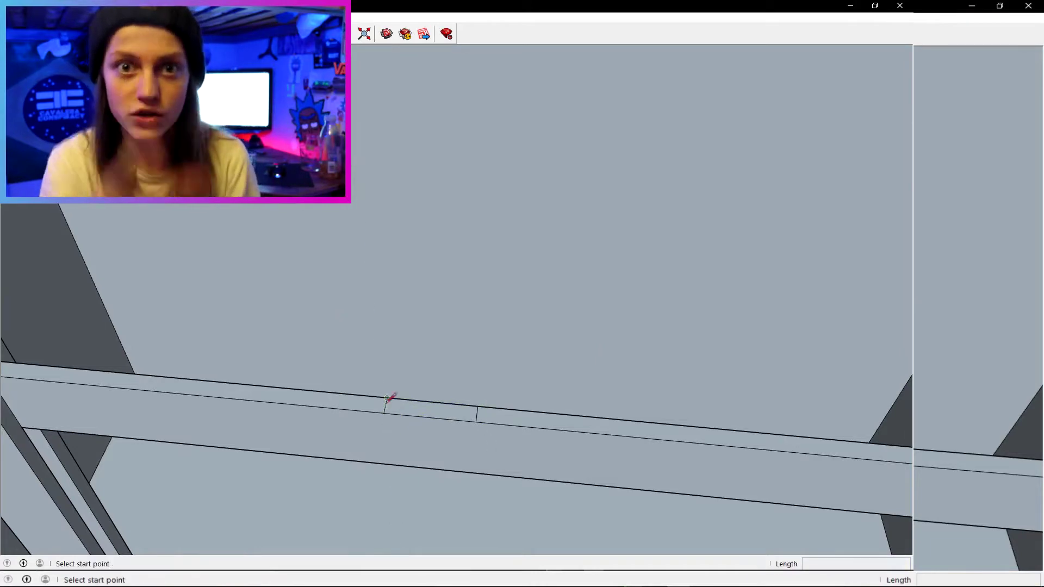
{"action": "left_click", "coordinate": [384, 414]}
{"action": "left_click", "coordinate": [389, 464]}
{"action": "left_click", "coordinate": [477, 421]}
{"action": "left_click", "coordinate": [479, 473]}
Draw matching vertical lines on the rail's opposite side face at both ends of the 95 mm section.
{"action": "mouse_move", "coordinate": [474, 373]}
{"action": "left_mouse_down"}
{"action": "mouse_move", "coordinate": [514, 357]}
{"action": "mouse_move", "coordinate": [361, 261]}
{"action": "mouse_move", "coordinate": [405, 299]}
{"action": "mouse_move", "coordinate": [407, 175]}
{"action": "mouse_move", "coordinate": [496, 256]}
{"action": "mouse_move", "coordinate": [552, 214]}
{"action": "left_mouse_up"}
{"action": "left_click", "coordinate": [346, 234]}
{"action": "left_click", "coordinate": [352, 295]}
{"action": "left_click", "coordinate": [404, 211]}
{"action": "left_click", "coordinate": [409, 272]}
{"action": "left_click", "coordinate": [409, 177]}
{"action": "left_click", "coordinate": [402, 181]}
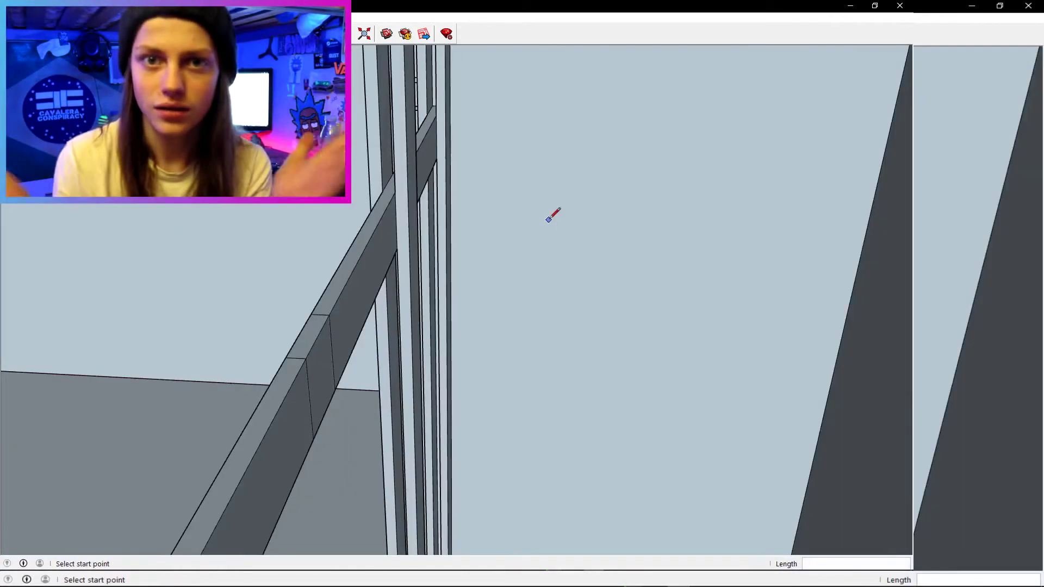
Pull the marked section of the side face out 20 mm and draw a line across its underside where it meets the rail.
{"action": "key", "text": "p"}
{"action": "left_click", "coordinate": [325, 383]}
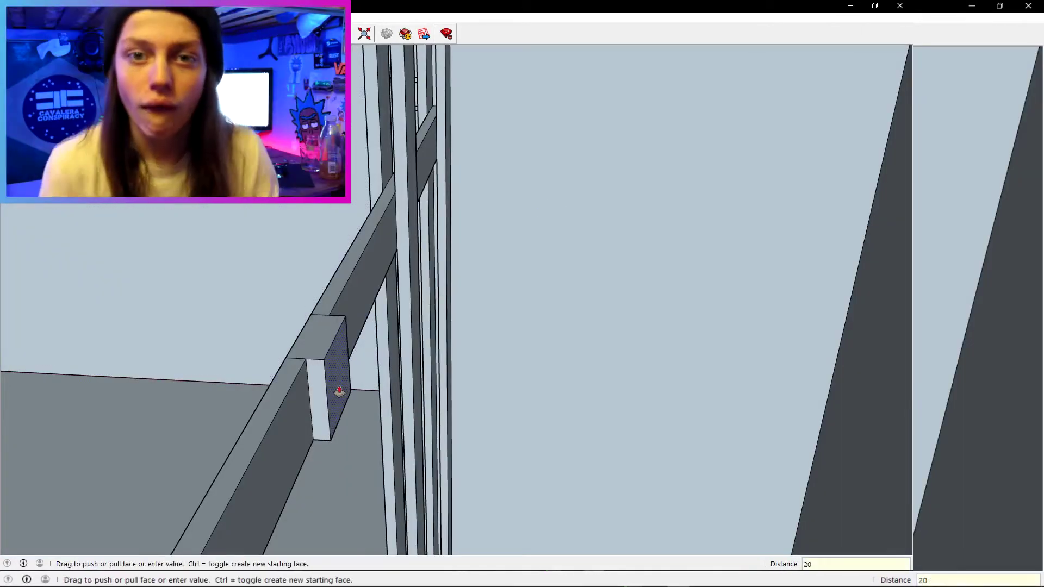
{"action": "left_click", "coordinate": [343, 393]}
{"action": "key", "text": "l"}
{"action": "left_click_drag", "start_coordinate": [361, 419], "coordinate": [321, 163]}
{"action": "left_click", "coordinate": [305, 153]}
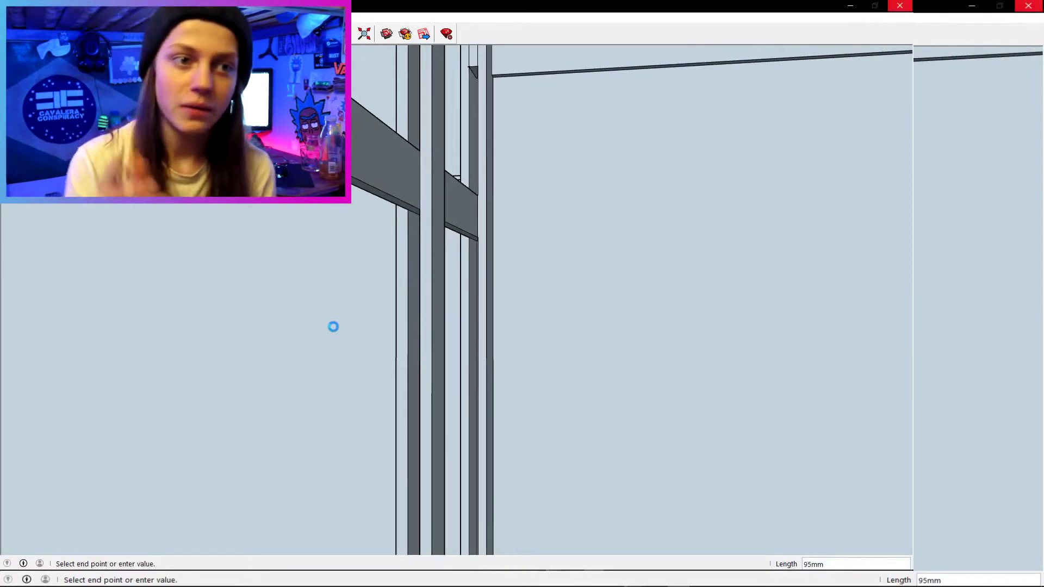
{"action": "left_click_drag", "start_coordinate": [316, 236], "coordinate": [430, 359]}
Place a guide 430 mm from the free-standing post on the plain rail, draw a vertical line along it and delete the guide.
{"action": "key", "text": "t"}
{"action": "left_click", "coordinate": [107, 289]}
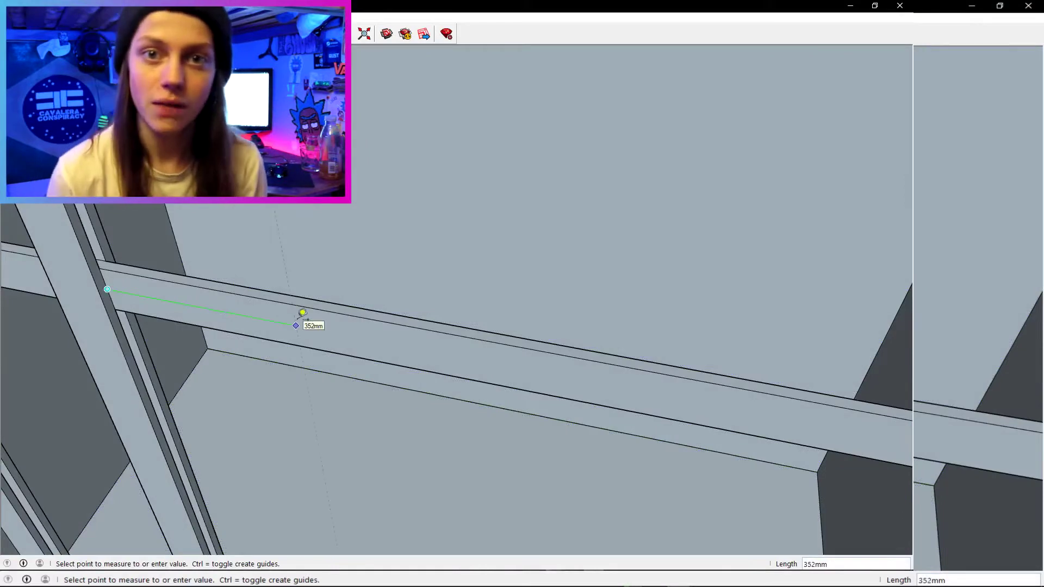
{"action": "key", "text": "Return"}
{"action": "key", "text": "l"}
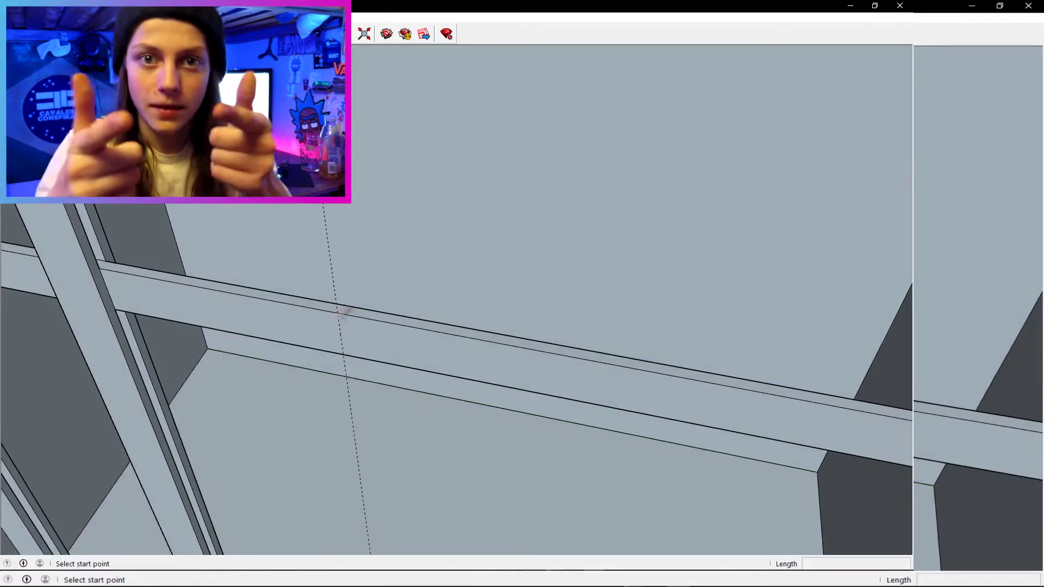
{"action": "left_click", "coordinate": [338, 314]}
{"action": "left_click", "coordinate": [344, 355]}
{"action": "key", "text": "space"}
{"action": "key", "text": "Delete"}
{"action": "left_click_drag", "start_coordinate": [394, 351], "coordinate": [395, 375]}
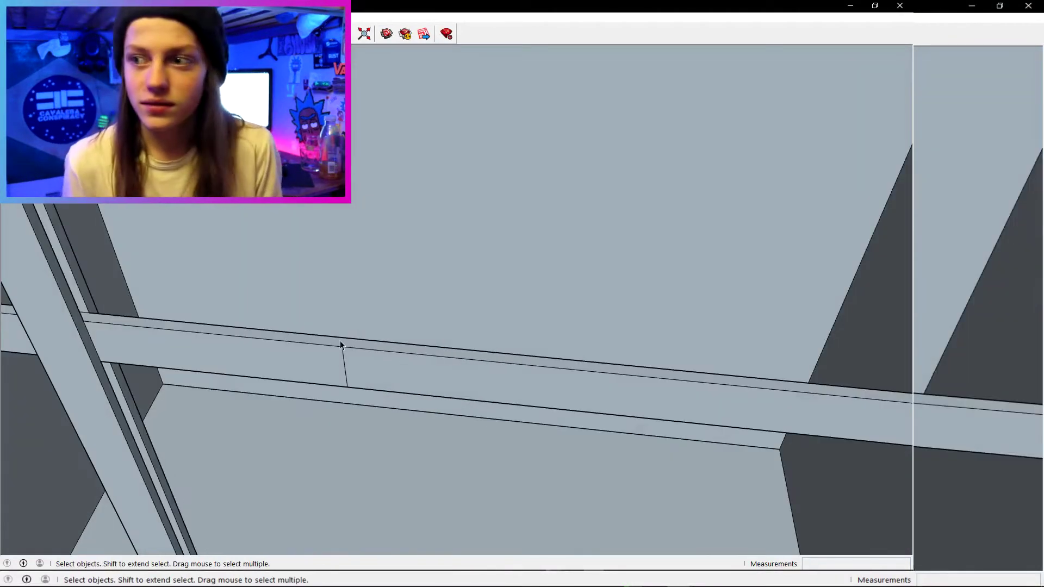
Carry the mark onto the rail's top face with a short line and delete the vertical line below it.
{"action": "key", "text": "l"}
{"action": "left_click", "coordinate": [342, 347]}
{"action": "left_click", "coordinate": [345, 338]}
{"action": "key", "text": "space"}
{"action": "left_click", "coordinate": [343, 357]}
{"action": "key", "text": "Delete"}
Mark off a section on the rail's top face with a rectangle starting at the short line.
{"action": "key", "text": "r"}
{"action": "left_click", "coordinate": [343, 346]}
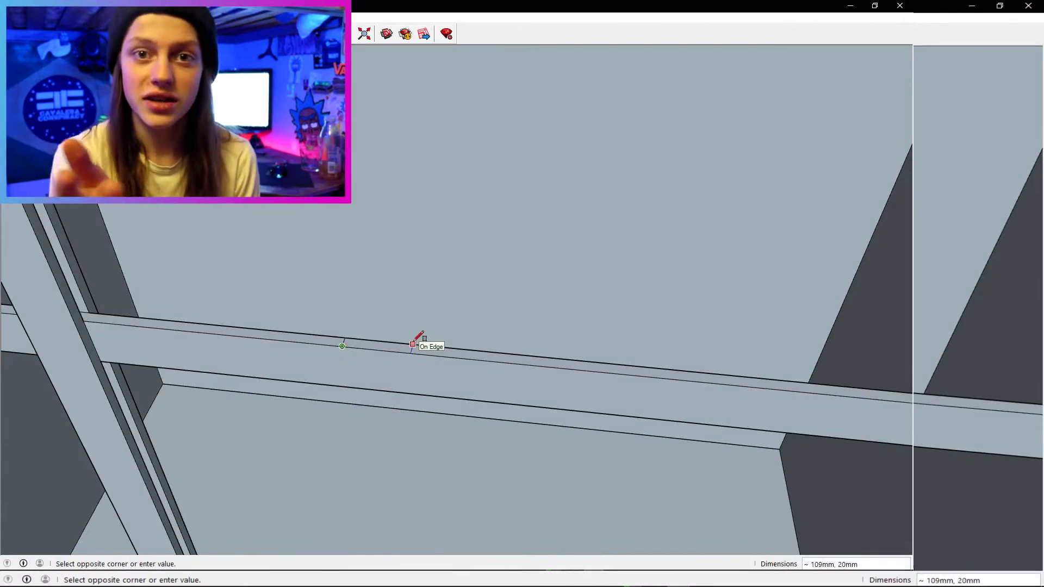
{"action": "scroll", "coordinate": [369, 347], "scroll_direction": "up", "scroll_amount": 2}
{"action": "key", "text": "space"}
{"action": "left_click", "coordinate": [331, 344]}
Draw vertical lines down the side face at the section's ends and pull the section out 20 mm.
{"action": "left_click_drag", "start_coordinate": [405, 337], "coordinate": [289, 392]}
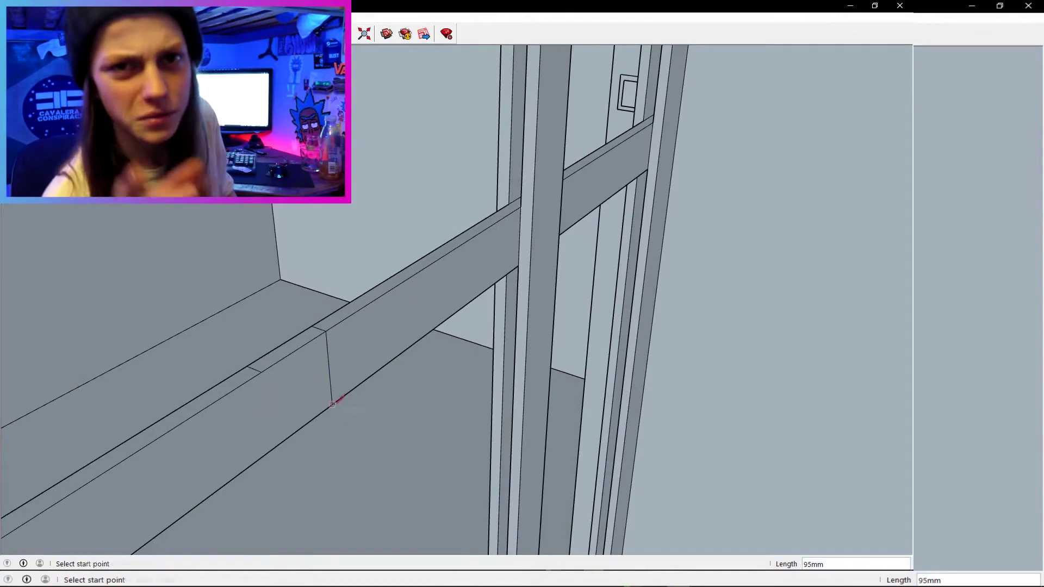
{"action": "left_click", "coordinate": [272, 450]}
{"action": "key", "text": "p"}
{"action": "left_click", "coordinate": [294, 414]}
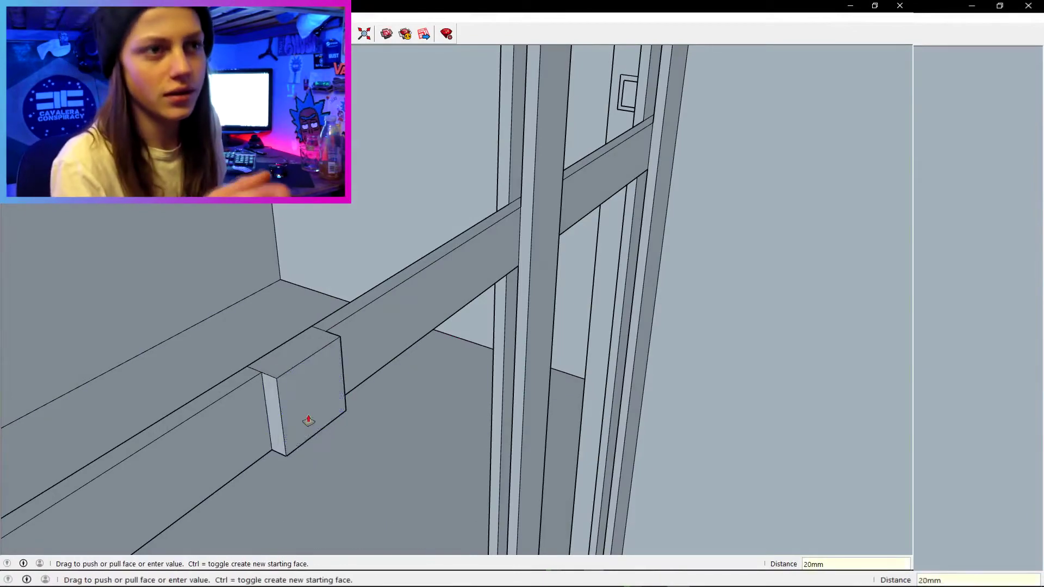
Draw lines across the pulled block's top and underside to separate it from the rail.
{"action": "left_click", "coordinate": [262, 373]}
{"action": "left_click_drag", "start_coordinate": [313, 489], "coordinate": [348, 261]}
{"action": "left_click", "coordinate": [327, 76]}
{"action": "left_click", "coordinate": [283, 52]}
{"action": "left_click_drag", "start_coordinate": [380, 163], "coordinate": [467, 348]}
Extend the separated block 430 mm to the free-standing post and its opposite end to the far wall.
{"action": "key", "text": "p"}
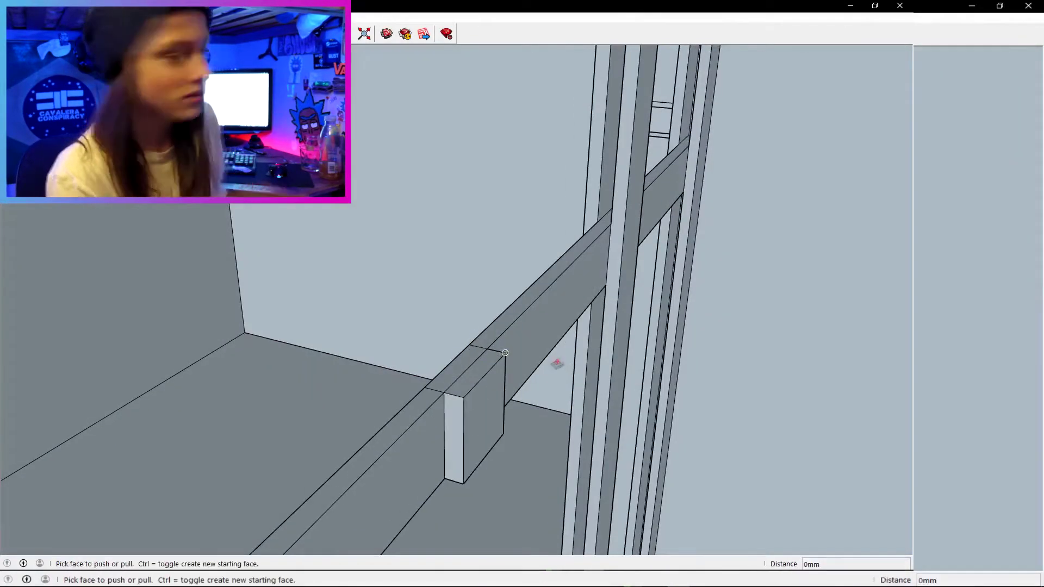
{"action": "left_click_drag", "start_coordinate": [546, 332], "coordinate": [321, 304]}
{"action": "left_click", "coordinate": [183, 309]}
{"action": "left_click", "coordinate": [586, 337]}
{"action": "left_click_drag", "start_coordinate": [585, 337], "coordinate": [751, 315]}
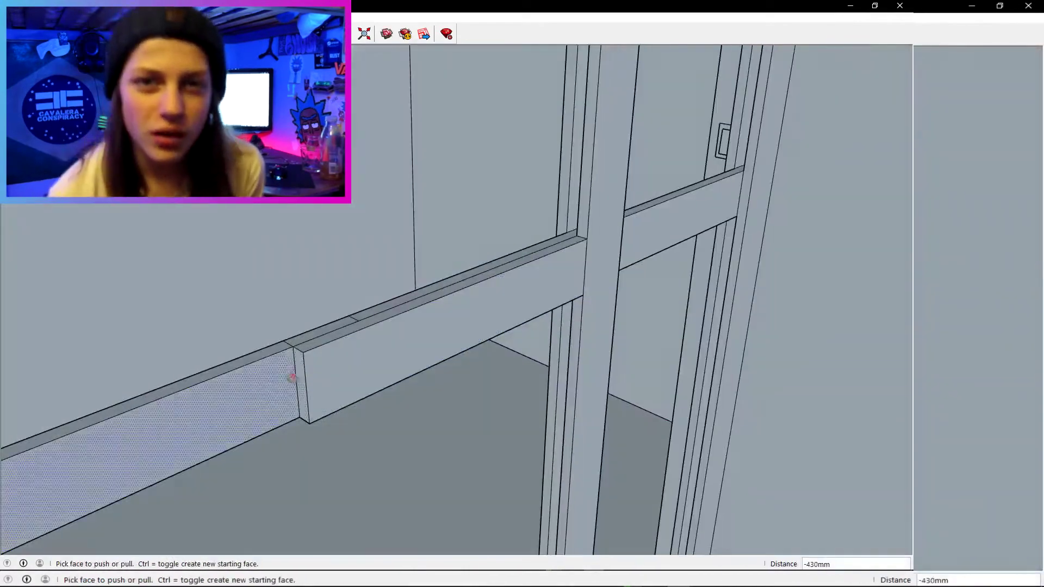
{"action": "left_click", "coordinate": [299, 380]}
{"action": "left_click_drag", "start_coordinate": [299, 379], "coordinate": [125, 348]}
{"action": "left_click", "coordinate": [333, 213]}
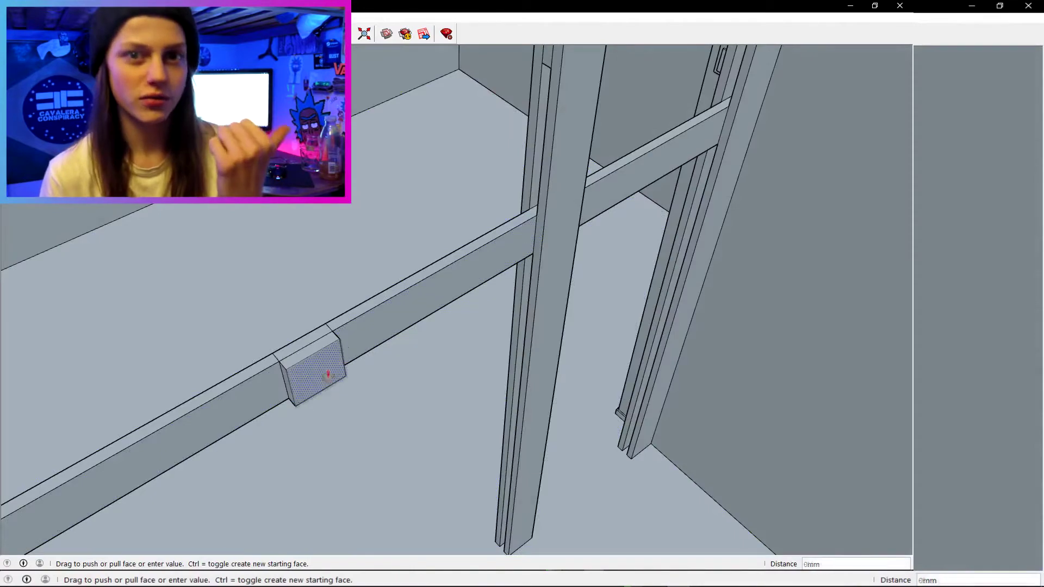
Split the outer layer from the block on the rail with a line across its top and vertical lines down both ends.
{"action": "left_click", "coordinate": [339, 339]}
{"action": "left_click_drag", "start_coordinate": [339, 339], "coordinate": [421, 388]}
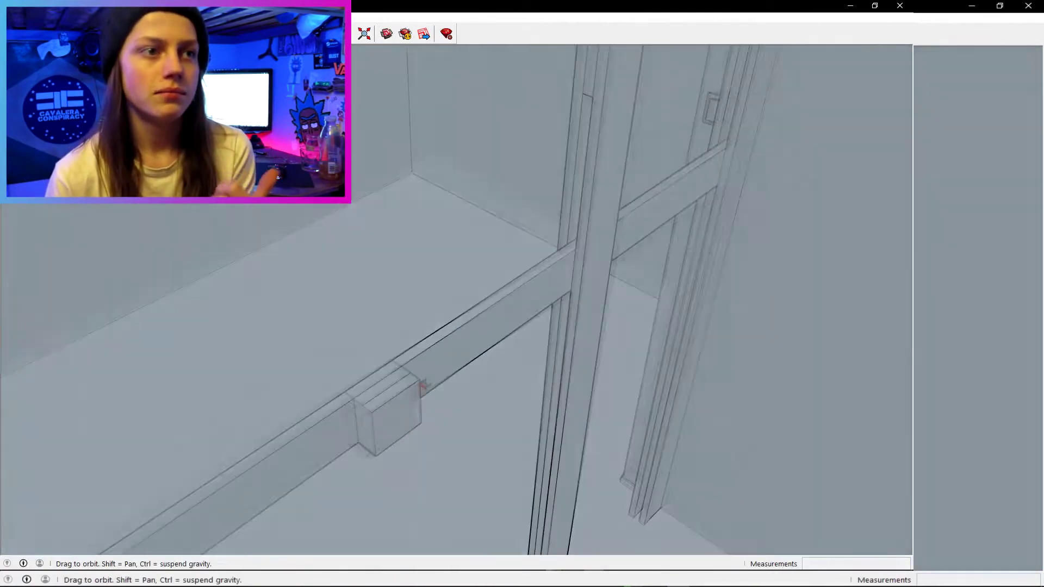
{"action": "left_click", "coordinate": [362, 396]}
{"action": "left_click", "coordinate": [373, 445]}
{"action": "mouse_move", "coordinate": [373, 445]}
{"action": "left_mouse_down"}
{"action": "mouse_move", "coordinate": [595, 412]}
{"action": "mouse_move", "coordinate": [305, 395]}
{"action": "left_mouse_up"}
{"action": "scroll", "coordinate": [294, 394], "scroll_direction": "up", "scroll_amount": 4}
{"action": "left_click", "coordinate": [338, 384]}
{"action": "left_click", "coordinate": [349, 459]}
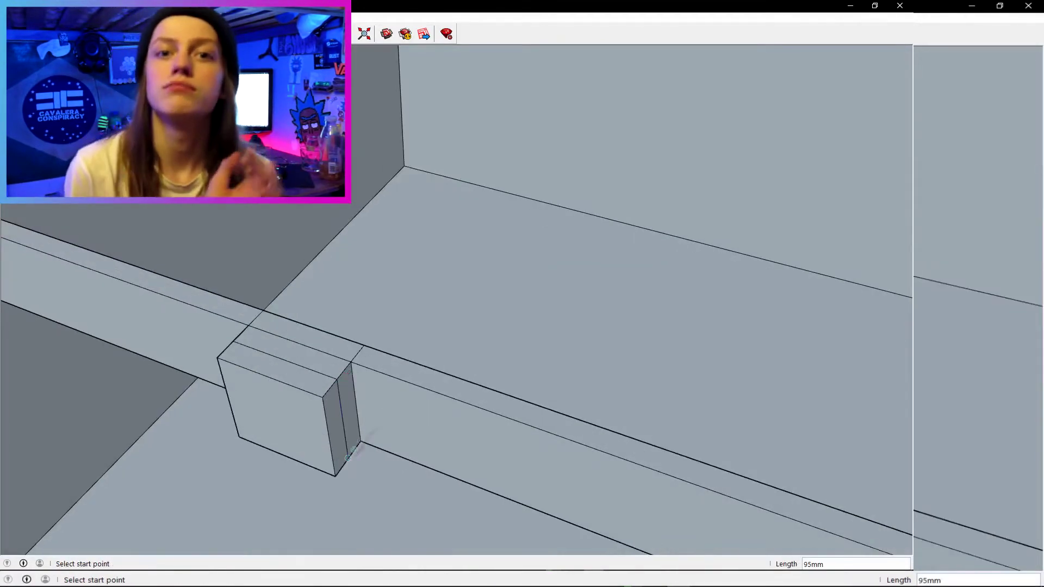
Extend the outer layer split from the block along the lower rail in both directions to make a full-length outer rail.
{"action": "key", "text": "p"}
{"action": "left_click", "coordinate": [338, 430]}
{"action": "left_click_drag", "start_coordinate": [387, 435], "coordinate": [607, 356]}
{"action": "left_click", "coordinate": [832, 169]}
{"action": "left_click_drag", "start_coordinate": [832, 168], "coordinate": [326, 228]}
{"action": "left_click", "coordinate": [841, 158]}
{"action": "left_click", "coordinate": [138, 193]}
Extend the middle layer of the post's top end past the free-standing post to form an upper rail.
{"action": "left_click_drag", "start_coordinate": [381, 304], "coordinate": [604, 337]}
{"action": "left_click", "coordinate": [637, 272]}
{"action": "left_click_drag", "start_coordinate": [648, 419], "coordinate": [566, 391]}
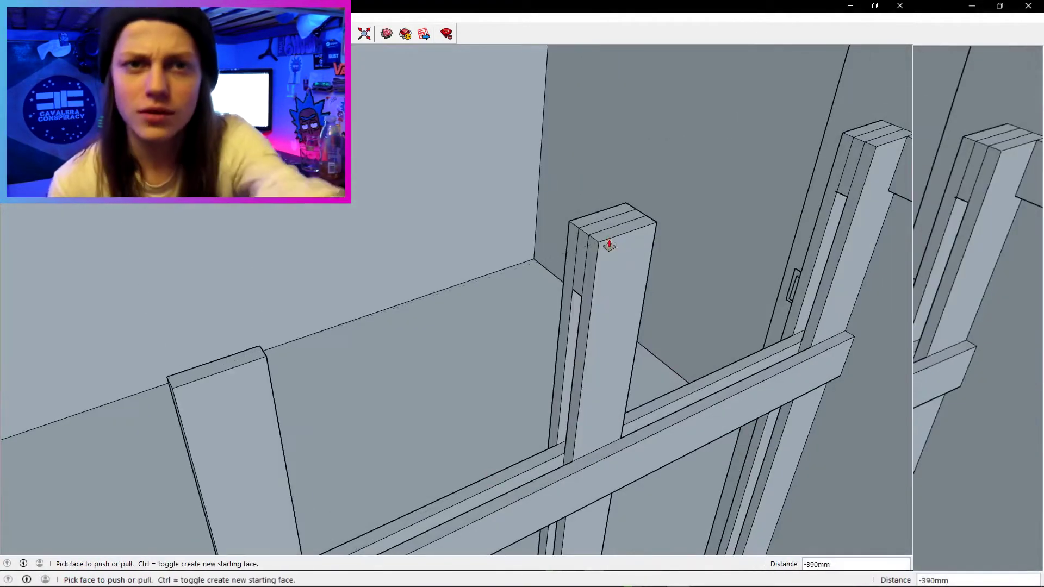
{"action": "left_click", "coordinate": [581, 261]}
{"action": "left_click_drag", "start_coordinate": [305, 348], "coordinate": [522, 272]}
{"action": "left_click", "coordinate": [222, 267]}
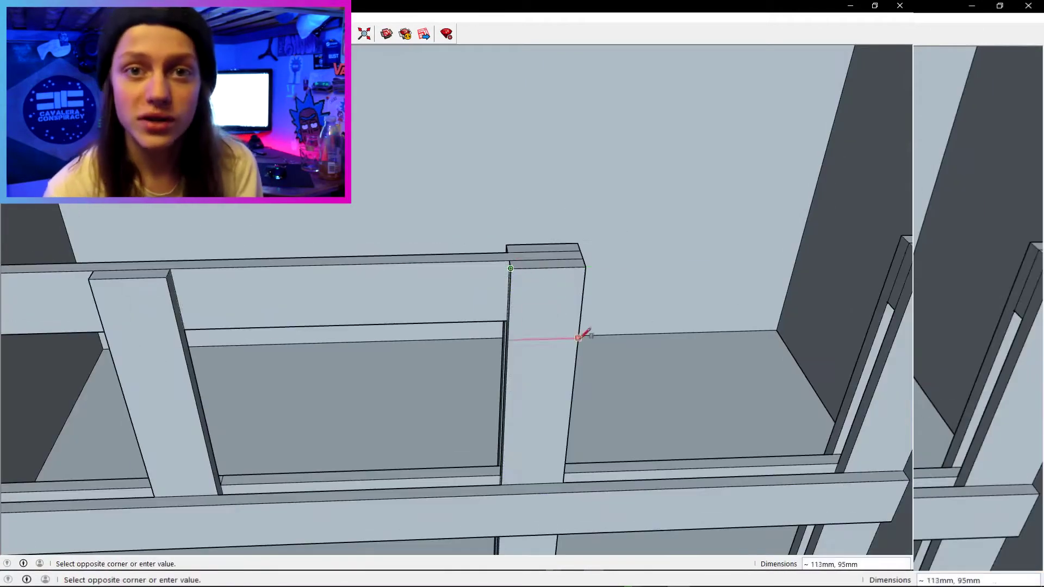
Outline a rectangle about 113 by 95 mm at the top of the post's front face and pull it out 20 mm.
{"action": "key", "text": "p"}
{"action": "left_click", "coordinate": [557, 314]}
{"action": "type", "text": "20"}
{"action": "key", "text": "Return"}
Draw lines across the top and down the side of the pulled block to separate it from the post.
{"action": "key", "text": "l"}
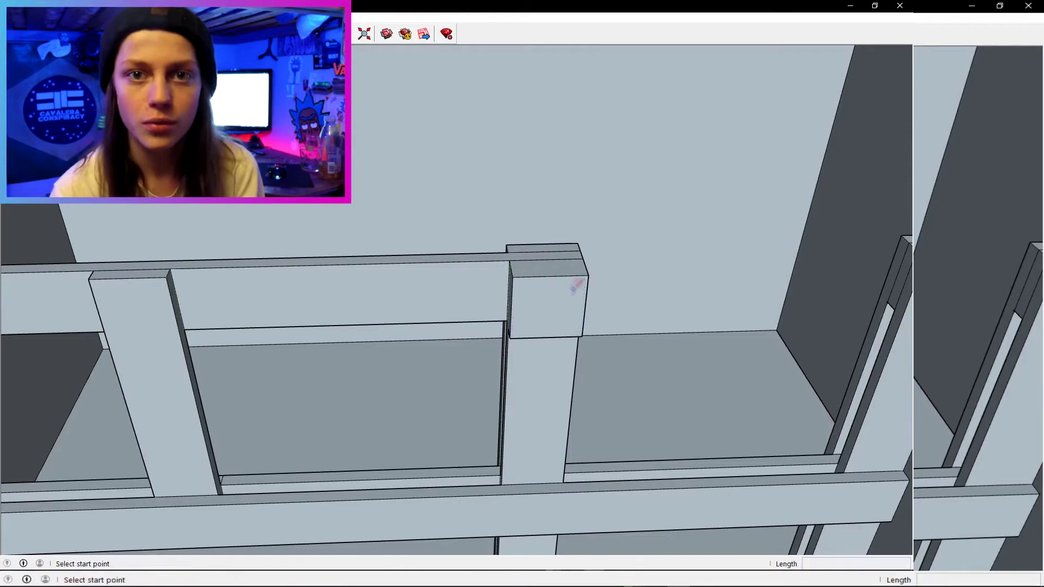
{"action": "left_click_drag", "start_coordinate": [576, 289], "coordinate": [413, 305]}
{"action": "left_click", "coordinate": [404, 290]}
{"action": "left_click", "coordinate": [479, 330]}
{"action": "left_click", "coordinate": [478, 330]}
{"action": "left_click", "coordinate": [477, 392]}
Extend the separated top block 1600 mm along the frame as the outer layer of the upper rail.
{"action": "left_click_drag", "start_coordinate": [478, 381], "coordinate": [653, 326]}
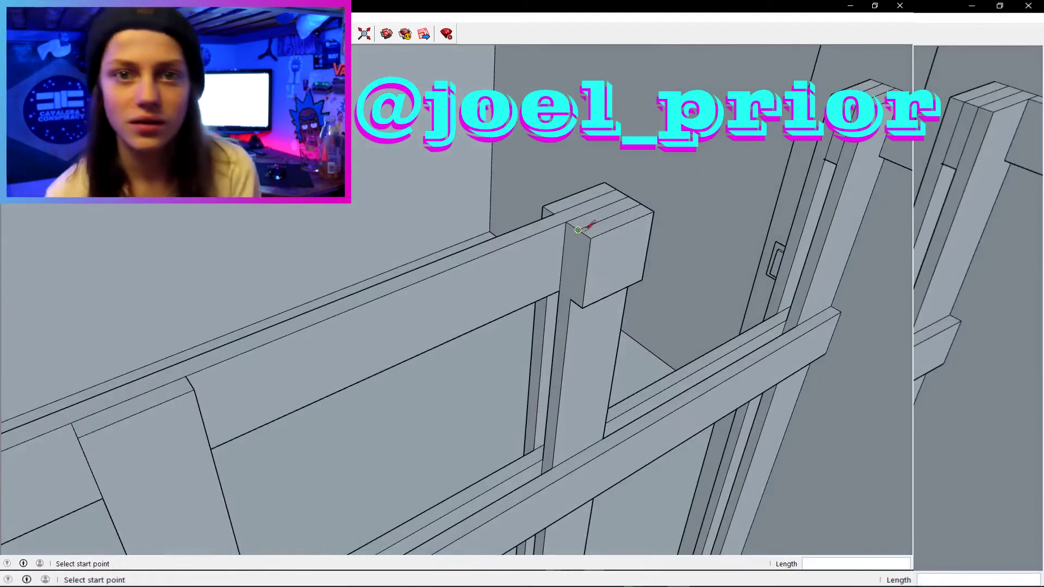
{"action": "key", "text": "p"}
{"action": "left_click", "coordinate": [580, 269]}
{"action": "left_click", "coordinate": [163, 457]}
Measure along the lower rail from the edge of the upright standing between the two rails.
{"action": "left_click_drag", "start_coordinate": [272, 413], "coordinate": [523, 425]}
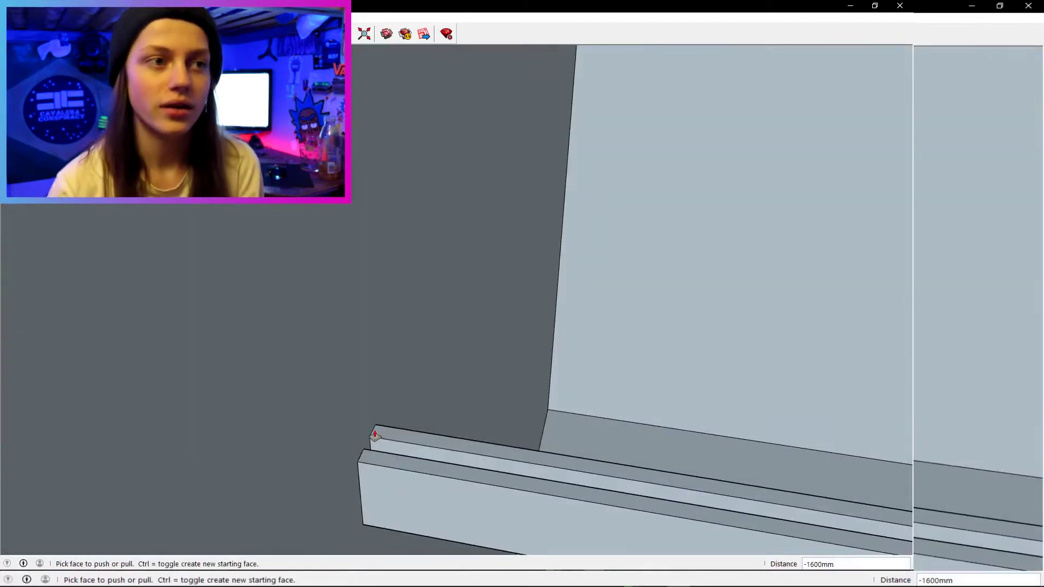
{"action": "left_click_drag", "start_coordinate": [636, 408], "coordinate": [614, 411]}
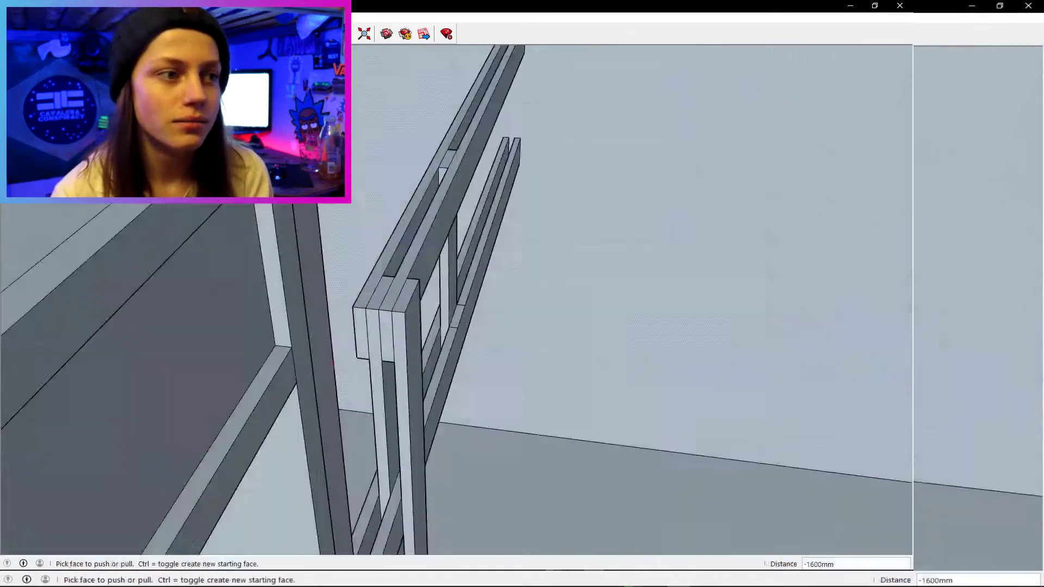
{"action": "left_click_drag", "start_coordinate": [380, 424], "coordinate": [292, 435]}
{"action": "scroll", "coordinate": [292, 435], "scroll_direction": "up", "scroll_amount": 3}
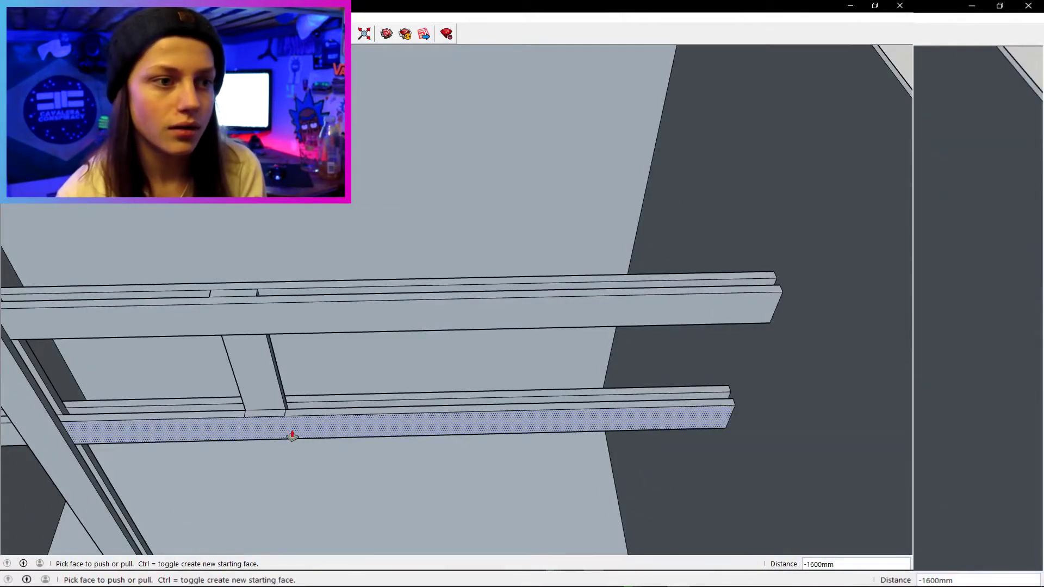
{"action": "scroll", "coordinate": [292, 435], "scroll_direction": "up", "scroll_amount": 4}
{"action": "key", "text": "space"}
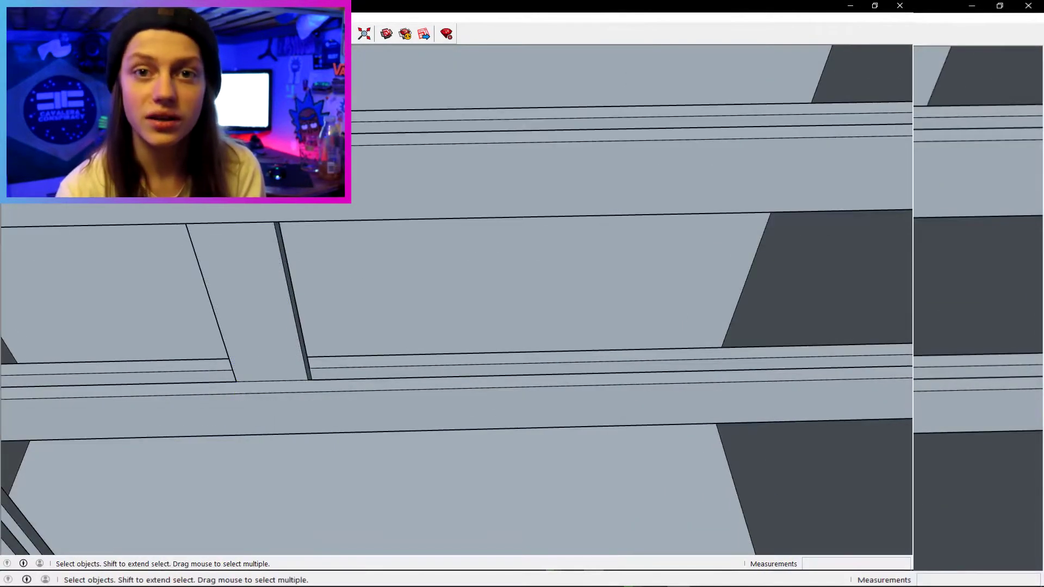
{"action": "key", "text": "t"}
{"action": "left_click", "coordinate": [308, 379]}
{"action": "left_click", "coordinate": [625, 372]}
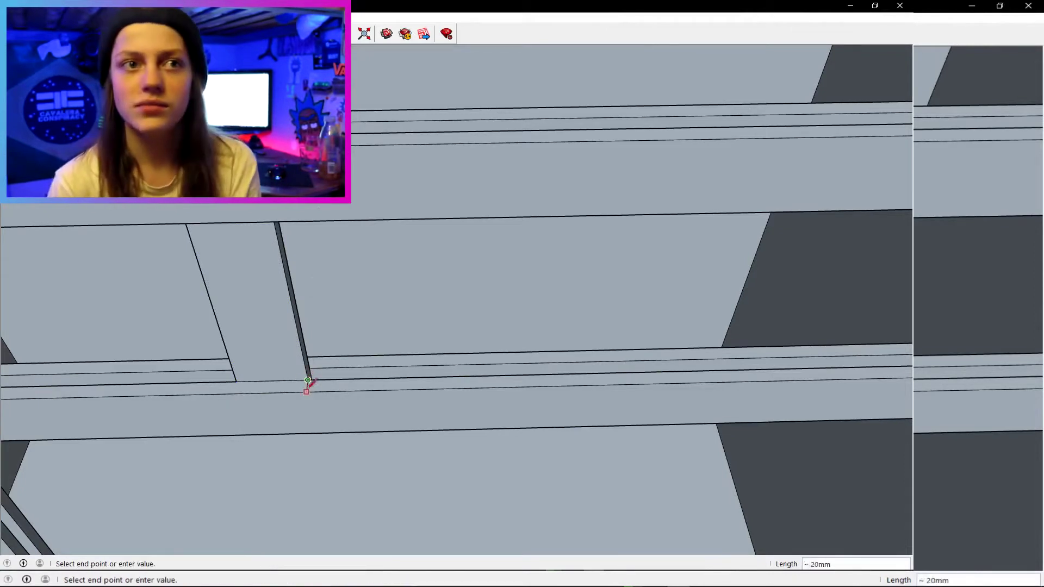
Draw a 20 mm line across the lower rail's top at the upright's edge and a 430 mm line along the rail.
{"action": "left_click", "coordinate": [308, 382]}
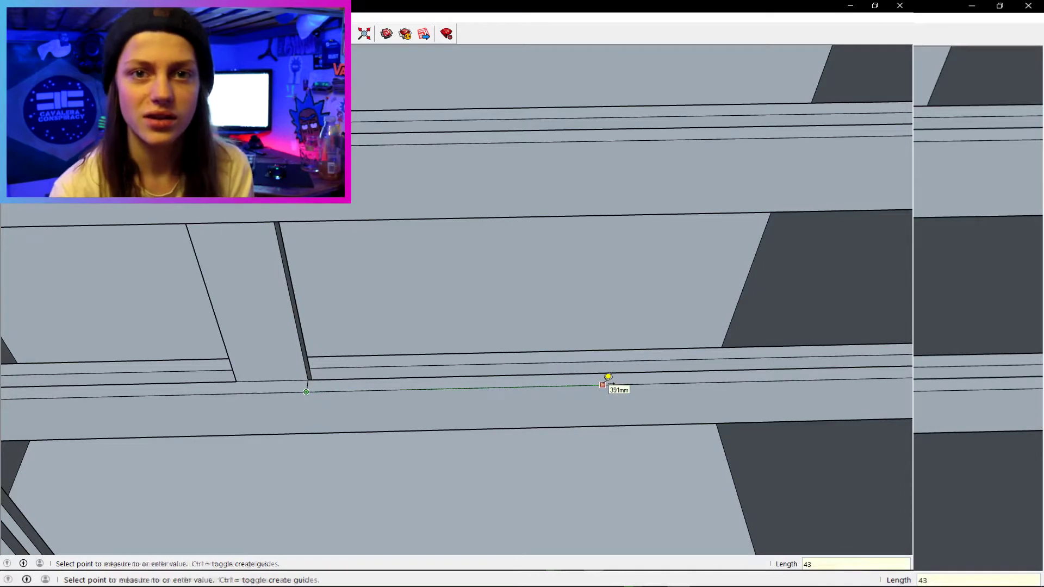
{"action": "key", "text": "Return"}
{"action": "key", "text": "l"}
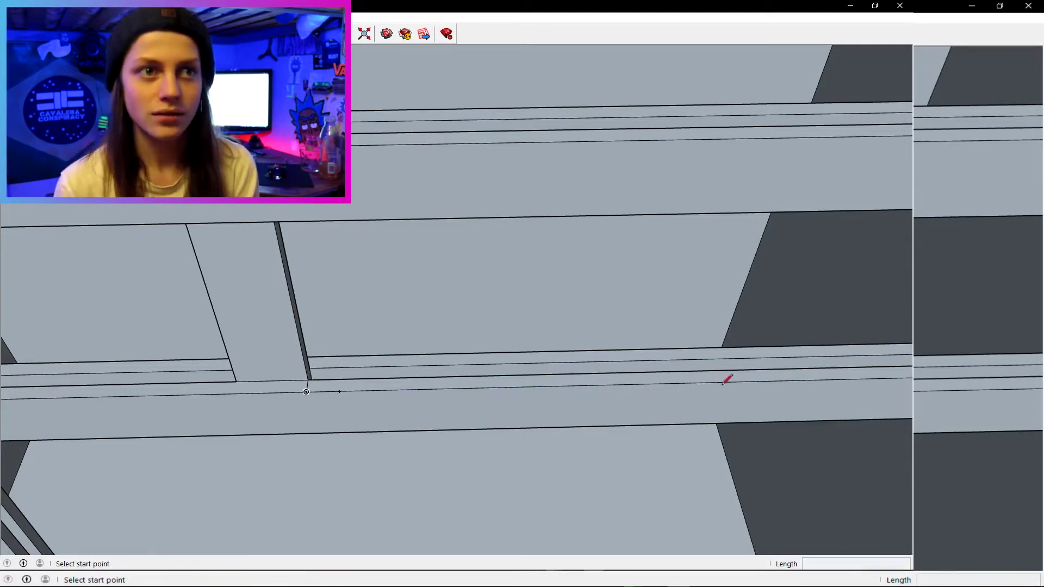
{"action": "left_click", "coordinate": [308, 379]}
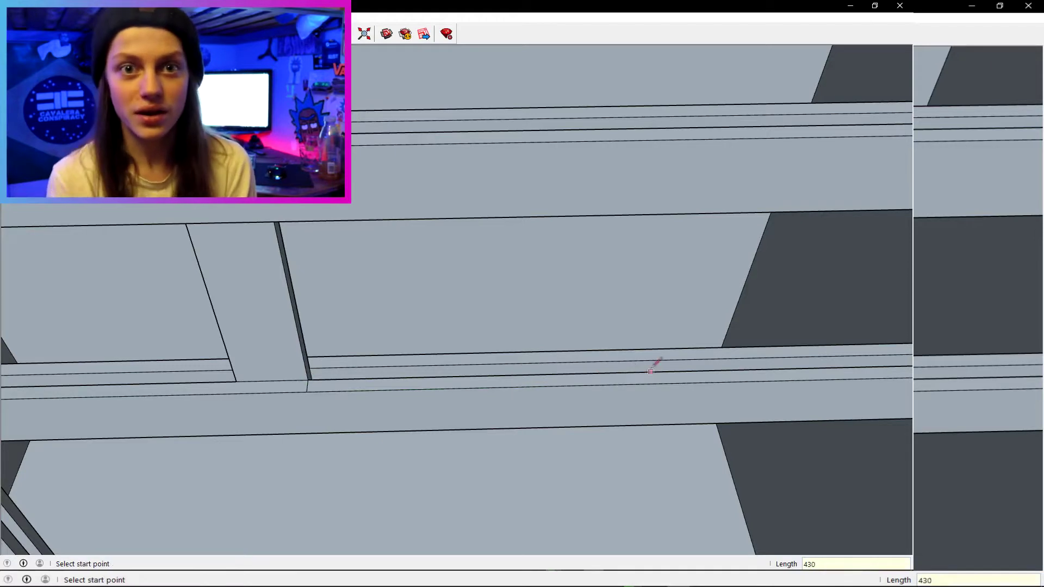
Draw a rectangle for another upright across the lower rail's top, starting 430 mm from the existing upright.
{"action": "key", "text": "r"}
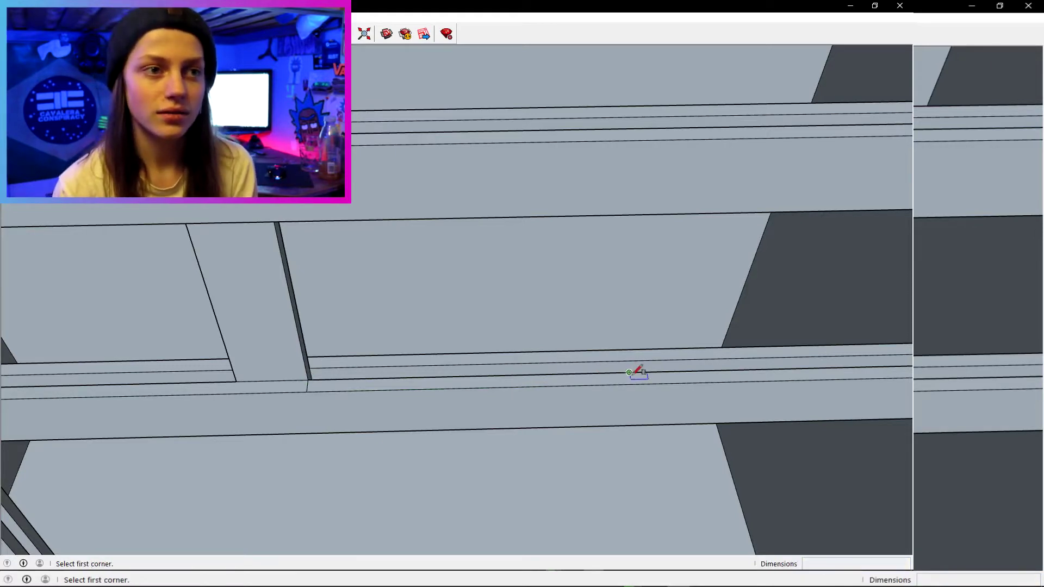
{"action": "left_click", "coordinate": [630, 372]}
{"action": "left_click", "coordinate": [713, 382]}
{"action": "scroll", "coordinate": [696, 354], "scroll_direction": "up", "scroll_amount": 3}
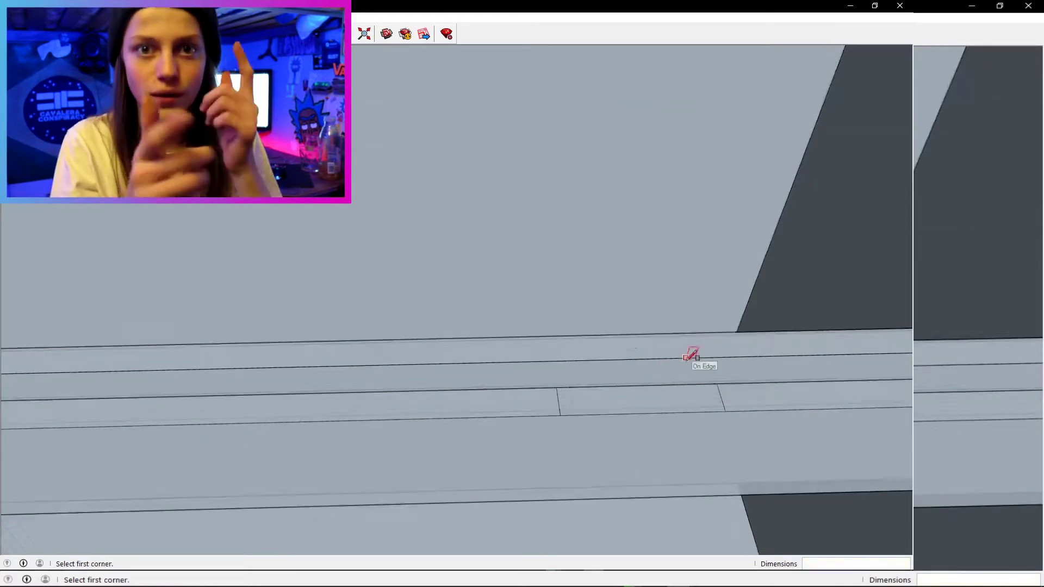
Mark the upright's section on the rail's inner side face and delete the leftover line across the rail's top.
{"action": "left_click_drag", "start_coordinate": [692, 357], "coordinate": [543, 354]}
{"action": "left_click_drag", "start_coordinate": [529, 277], "coordinate": [603, 158]}
{"action": "left_click", "coordinate": [565, 239]}
{"action": "left_click", "coordinate": [658, 403]}
{"action": "mouse_move", "coordinate": [569, 239]}
{"action": "left_mouse_down"}
{"action": "mouse_move", "coordinate": [647, 403]}
{"action": "mouse_move", "coordinate": [618, 163]}
{"action": "mouse_move", "coordinate": [544, 361]}
{"action": "left_mouse_up"}
{"action": "left_click", "coordinate": [614, 163]}
{"action": "key", "text": "space"}
{"action": "left_click", "coordinate": [456, 305]}
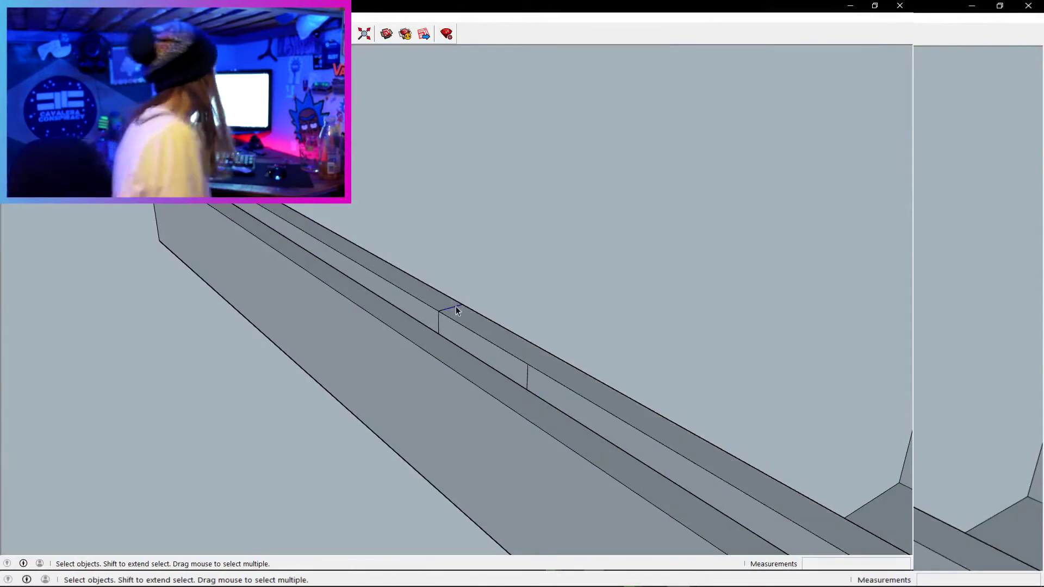
{"action": "key", "text": "Delete"}
Pull the marked section across the gap to the facing rail and draw lines separating the infill from both rails.
{"action": "key", "text": "p"}
{"action": "left_click", "coordinate": [486, 351]}
{"action": "left_click", "coordinate": [508, 395]}
{"action": "key", "text": "l"}
{"action": "left_click", "coordinate": [439, 311]}
{"action": "left_click", "coordinate": [528, 365]}
{"action": "left_click_drag", "start_coordinate": [522, 370], "coordinate": [529, 248]}
{"action": "left_click", "coordinate": [517, 280]}
{"action": "left_click", "coordinate": [429, 368]}
Pull the separated infill up to the upper rail to form the upright.
{"action": "mouse_move", "coordinate": [427, 365]}
{"action": "left_mouse_down"}
{"action": "mouse_move", "coordinate": [469, 234]}
{"action": "mouse_move", "coordinate": [433, 298]}
{"action": "left_mouse_up"}
{"action": "key", "text": "p"}
{"action": "left_click", "coordinate": [427, 252]}
{"action": "scroll", "coordinate": [427, 252], "scroll_direction": "down", "scroll_amount": 4}
{"action": "left_click", "coordinate": [434, 168]}
{"action": "scroll", "coordinate": [434, 218], "scroll_direction": "down", "scroll_amount": 5}
Draw vertical lines along both sides of the infill between the post's gaps to separate it from the outer layers.
{"action": "key", "text": "alt+Tab"}
{"action": "scroll", "coordinate": [391, 297], "scroll_direction": "up", "scroll_amount": 4}
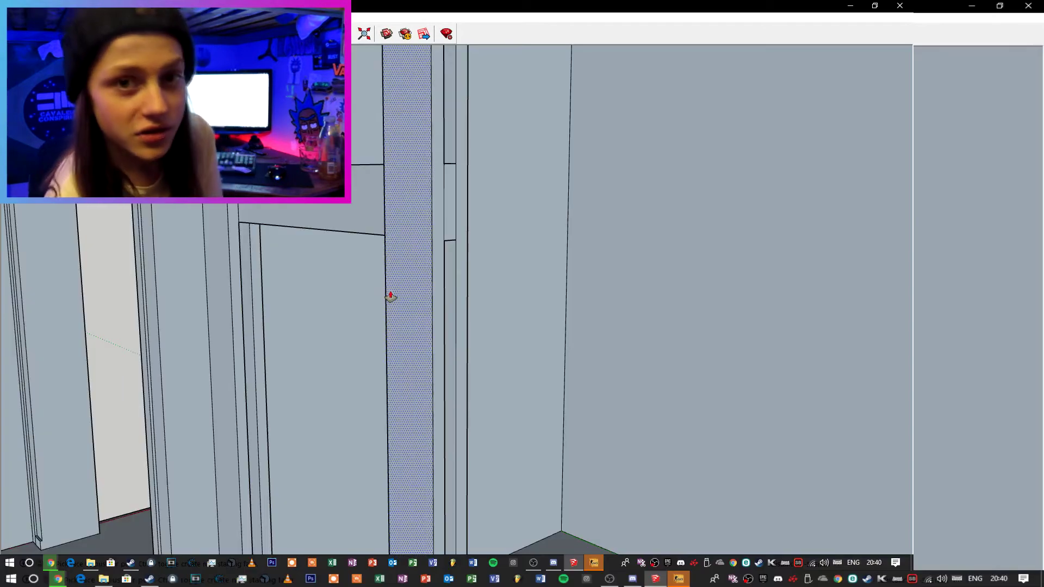
{"action": "key", "text": "t"}
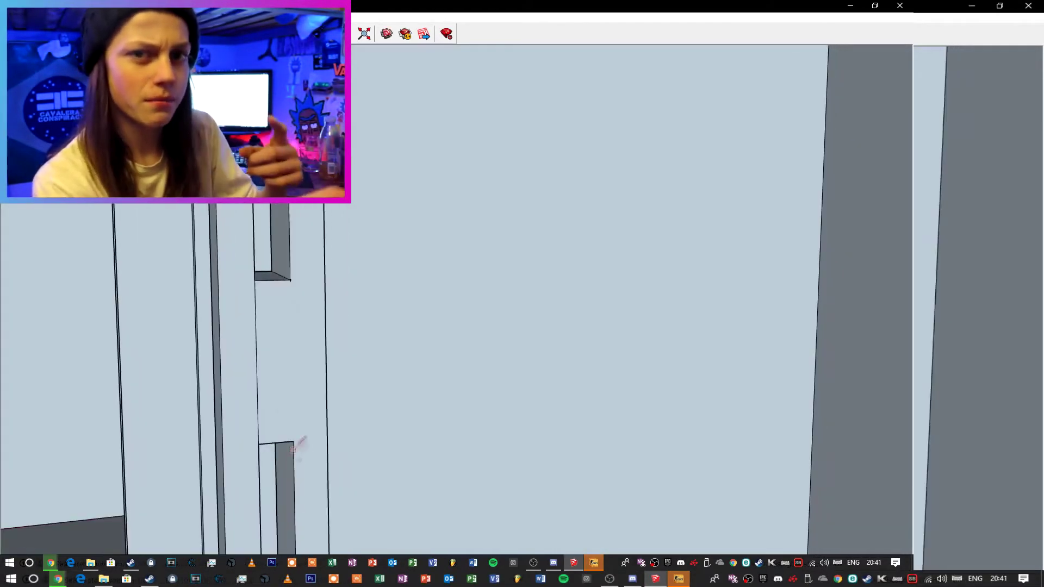
{"action": "left_click", "coordinate": [294, 442]}
{"action": "left_click", "coordinate": [290, 280]}
{"action": "left_click_drag", "start_coordinate": [290, 280], "coordinate": [490, 326]}
{"action": "left_click", "coordinate": [370, 505]}
{"action": "left_click", "coordinate": [368, 290]}
Extend the separated infill section sideways from the post to the opposite part of the frame.
{"action": "key", "text": "p"}
{"action": "left_click", "coordinate": [394, 333]}
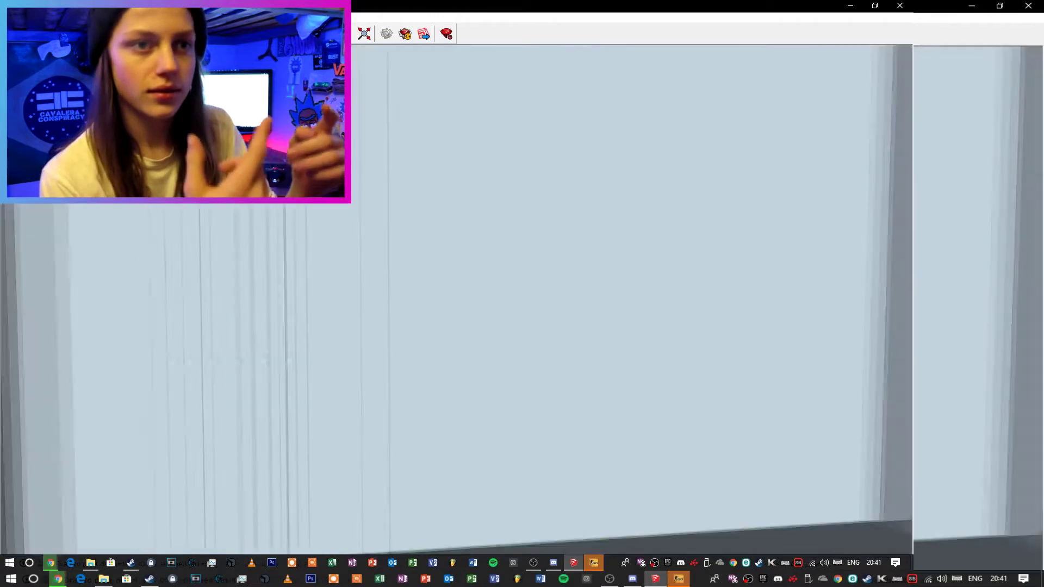
{"action": "left_click_drag", "start_coordinate": [291, 360], "coordinate": [330, 308]}
{"action": "left_click", "coordinate": [158, 356]}
Measure along the post's inner layer from the gap's end and outline a rectangle on the post's side.
{"action": "key", "text": "t"}
{"action": "left_click", "coordinate": [340, 304]}
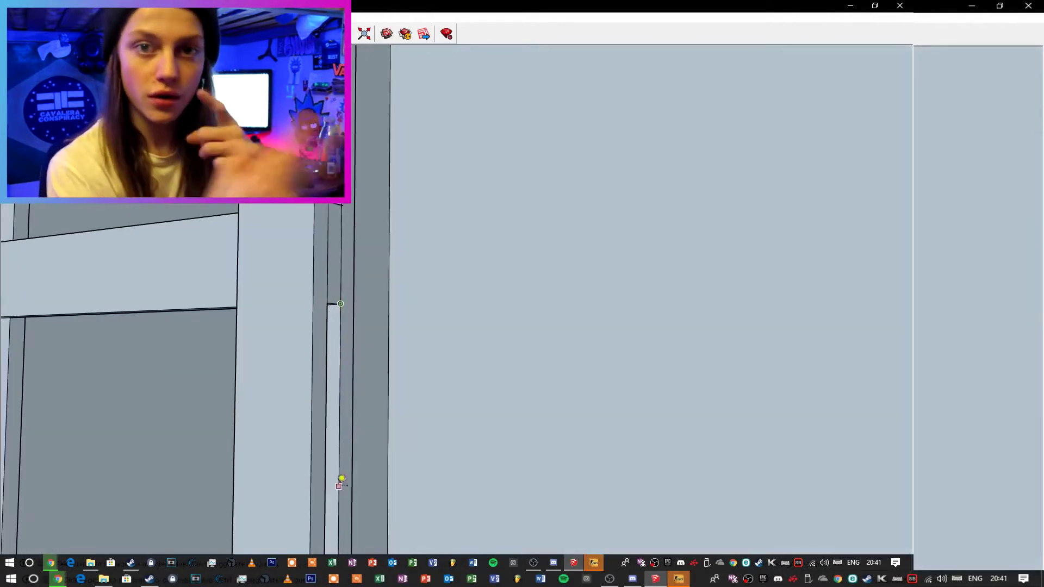
{"action": "left_click_drag", "start_coordinate": [339, 486], "coordinate": [332, 359]}
{"action": "left_click", "coordinate": [336, 405]}
{"action": "key", "text": "r"}
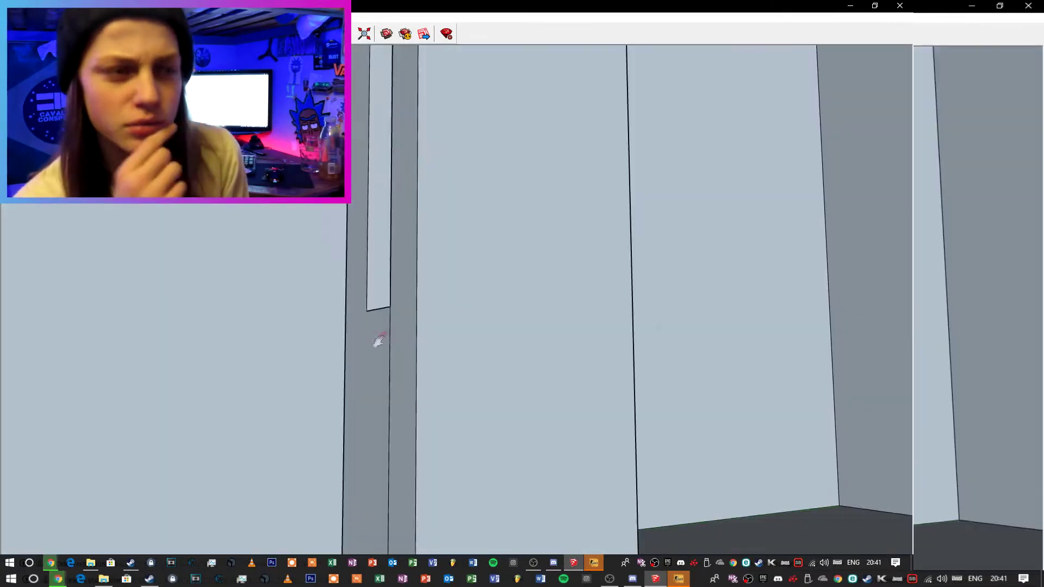
{"action": "left_click", "coordinate": [408, 225]}
{"action": "left_click", "coordinate": [402, 491]}
Pull out the lower rail along the wall beside the post, level with the frame's lower rail.
{"action": "key", "text": "p"}
{"action": "mouse_move", "coordinate": [415, 375]}
{"action": "left_mouse_down"}
{"action": "mouse_move", "coordinate": [303, 397]}
{"action": "mouse_move", "coordinate": [345, 375]}
{"action": "mouse_move", "coordinate": [366, 450]}
{"action": "left_mouse_up"}
{"action": "scroll", "coordinate": [366, 450], "scroll_direction": "up", "scroll_amount": 2}
{"action": "left_click_drag", "start_coordinate": [352, 286], "coordinate": [380, 419]}
{"action": "scroll", "coordinate": [382, 418], "scroll_direction": "up", "scroll_amount": 3}
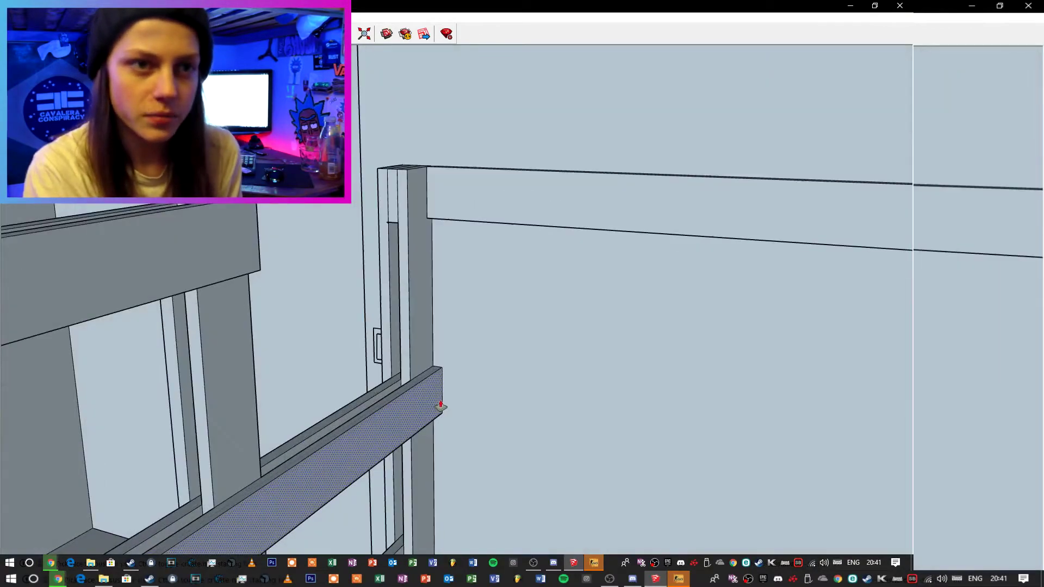
{"action": "scroll", "coordinate": [448, 361], "scroll_direction": "up", "scroll_amount": 3}
{"action": "left_click", "coordinate": [389, 331]}
{"action": "scroll", "coordinate": [388, 331], "scroll_direction": "down", "scroll_amount": 3}
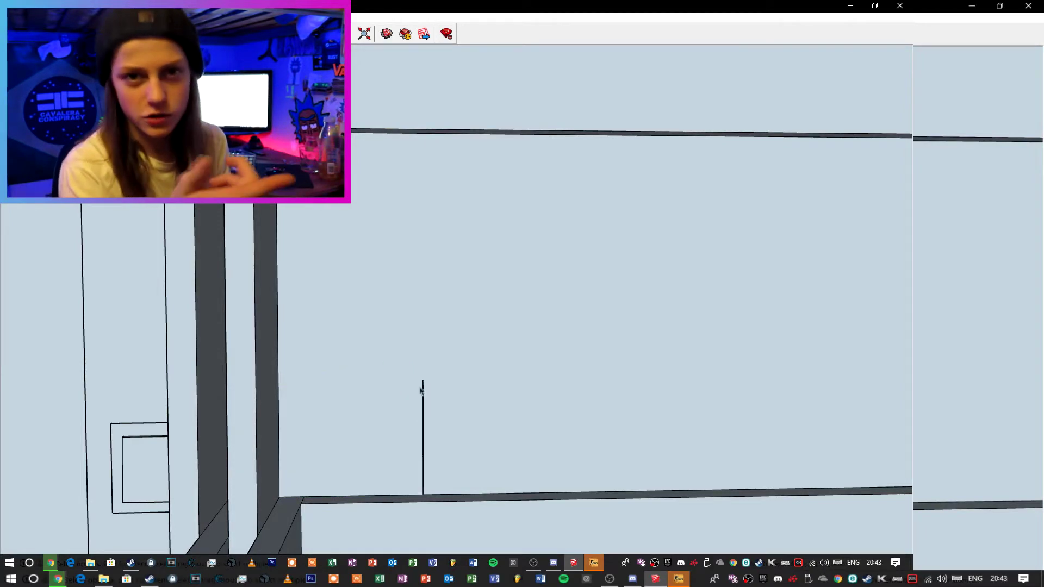
Outline an upright on the wall above the lower rail, at the end next to the post.
{"action": "left_click", "coordinate": [279, 497]}
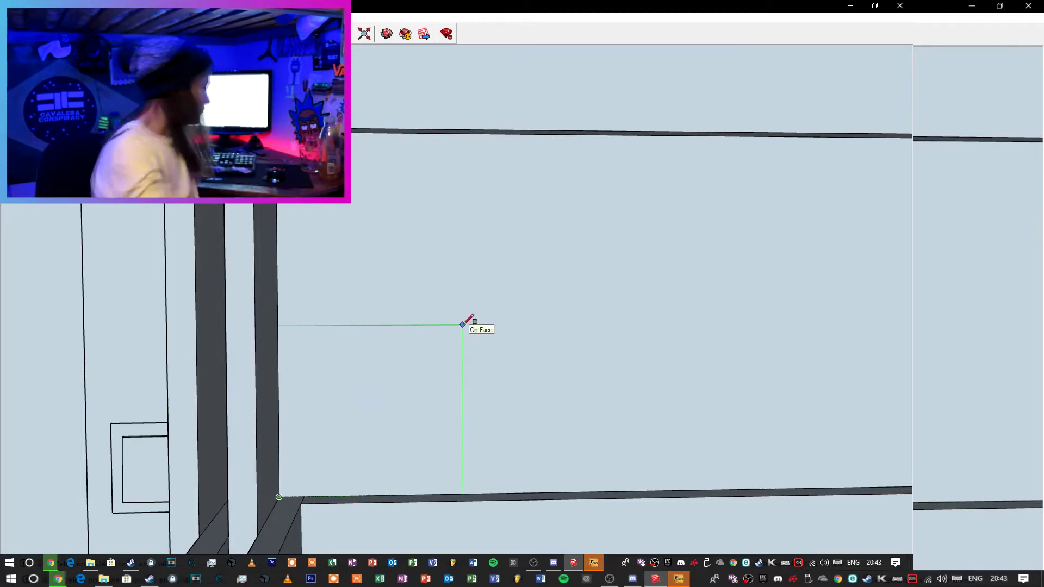
{"action": "left_click", "coordinate": [397, 382]}
{"action": "key", "text": "p"}
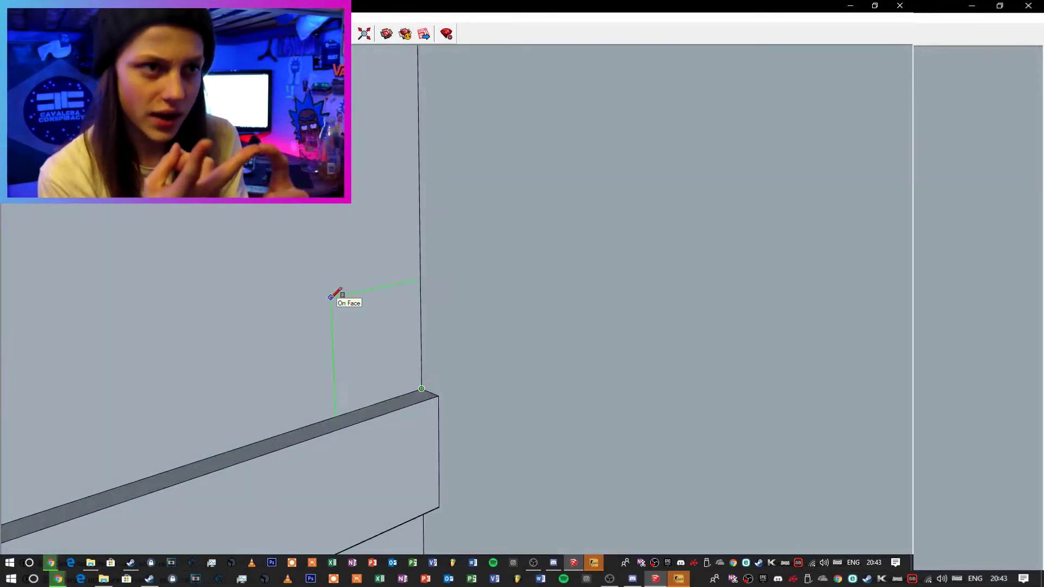
Pull out the upright at the far end of the wall rail and extend it up to the upper rail.
{"action": "key", "text": "p"}
{"action": "left_click", "coordinate": [348, 311]}
{"action": "left_click", "coordinate": [366, 449]}
{"action": "left_click_drag", "start_coordinate": [375, 293], "coordinate": [398, 384]}
{"action": "left_click", "coordinate": [401, 384]}
{"action": "left_click", "coordinate": [415, 216]}
{"action": "scroll", "coordinate": [415, 228], "scroll_direction": "down", "scroll_amount": 3}
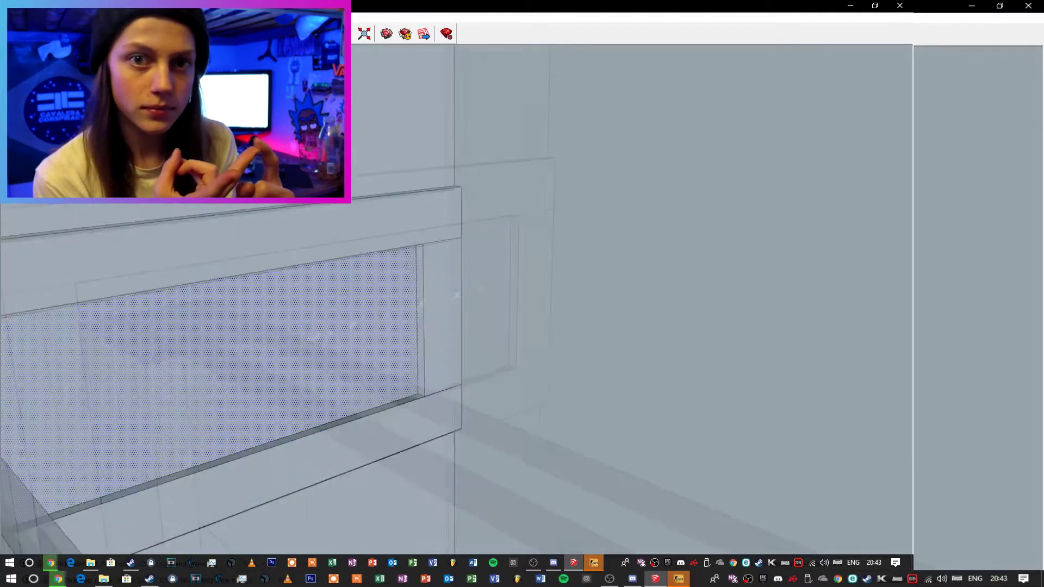
Mark a section at the middle of the lower wall rail, pull it up to the upper rail, and undo the last operation.
{"action": "left_click_drag", "start_coordinate": [245, 327], "coordinate": [395, 346]}
{"action": "key", "text": "t"}
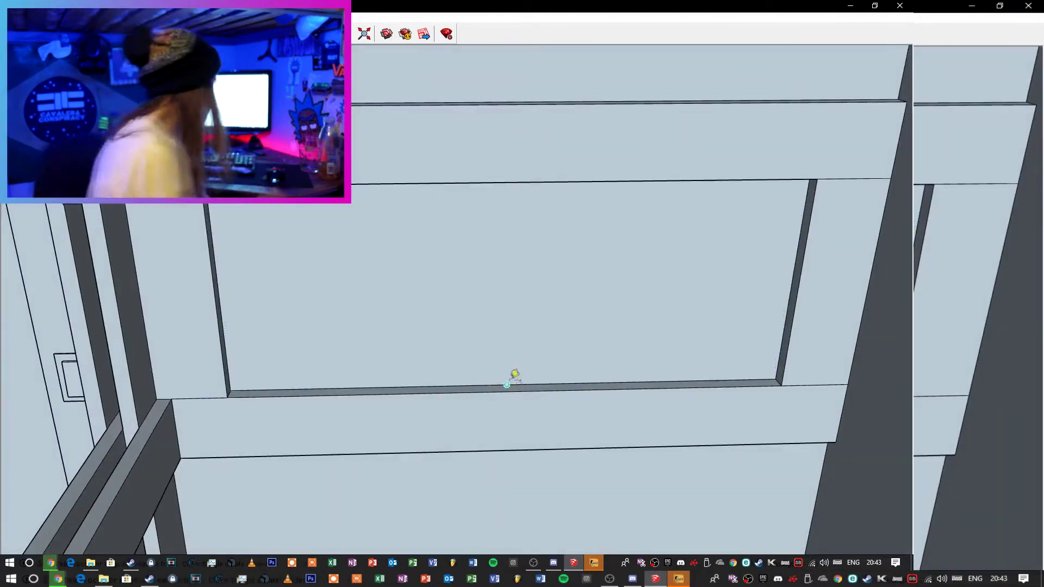
{"action": "left_click", "coordinate": [551, 390]}
{"action": "key", "text": "Delete"}
{"action": "key", "text": "p"}
{"action": "left_click", "coordinate": [510, 389]}
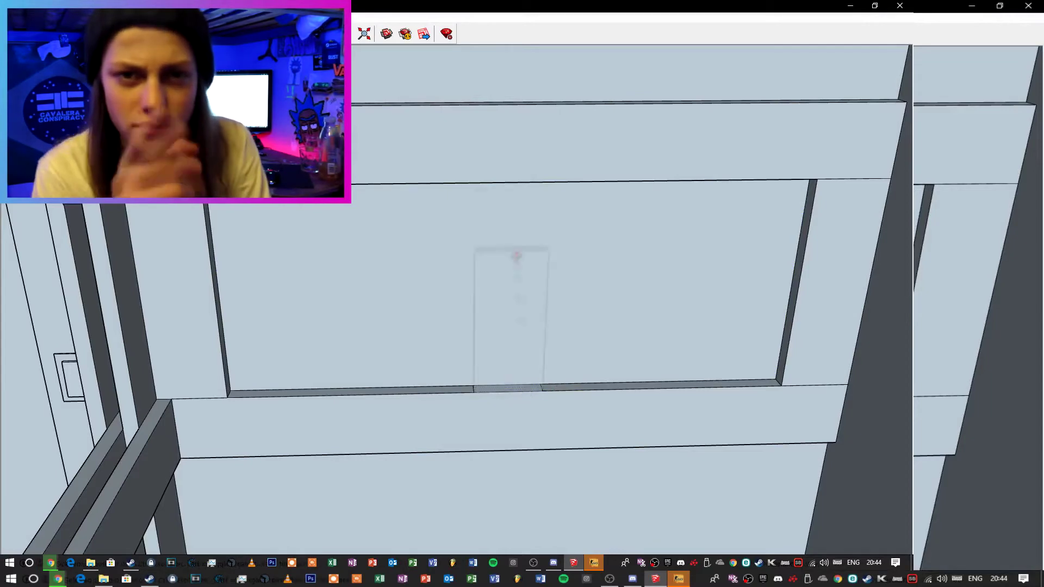
{"action": "left_click", "coordinate": [516, 183]}
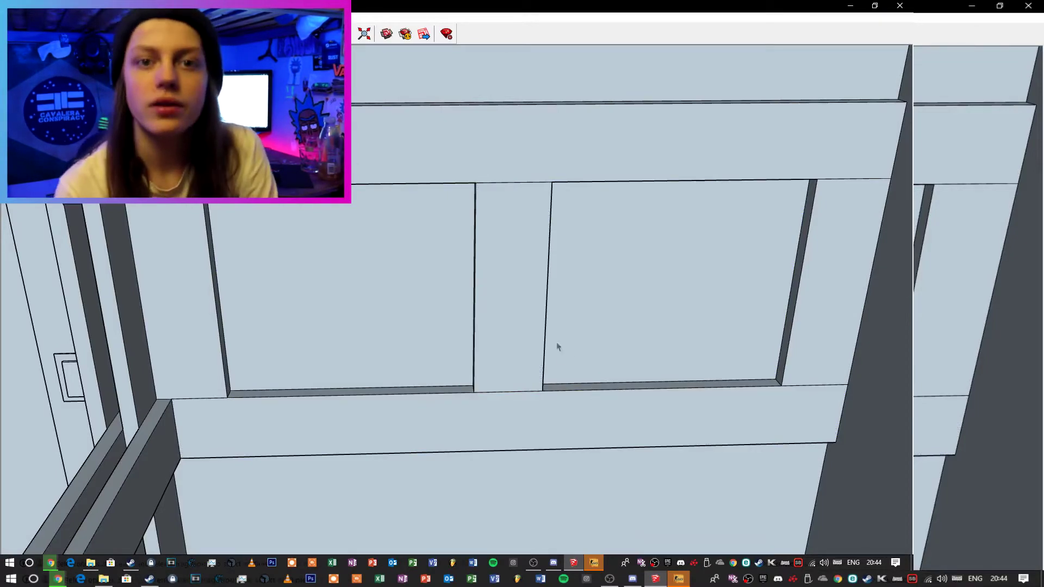
{"action": "key", "text": "ctrl+z"}
Draw lines along the adjoining wall level with the lower rail and pull the strip out by the previous distance.
{"action": "mouse_move", "coordinate": [563, 351]}
{"action": "left_mouse_down"}
{"action": "mouse_move", "coordinate": [667, 347]}
{"action": "mouse_move", "coordinate": [490, 324]}
{"action": "mouse_move", "coordinate": [686, 360]}
{"action": "left_mouse_up"}
{"action": "key", "text": "l"}
{"action": "left_click", "coordinate": [460, 302]}
{"action": "left_click", "coordinate": [599, 322]}
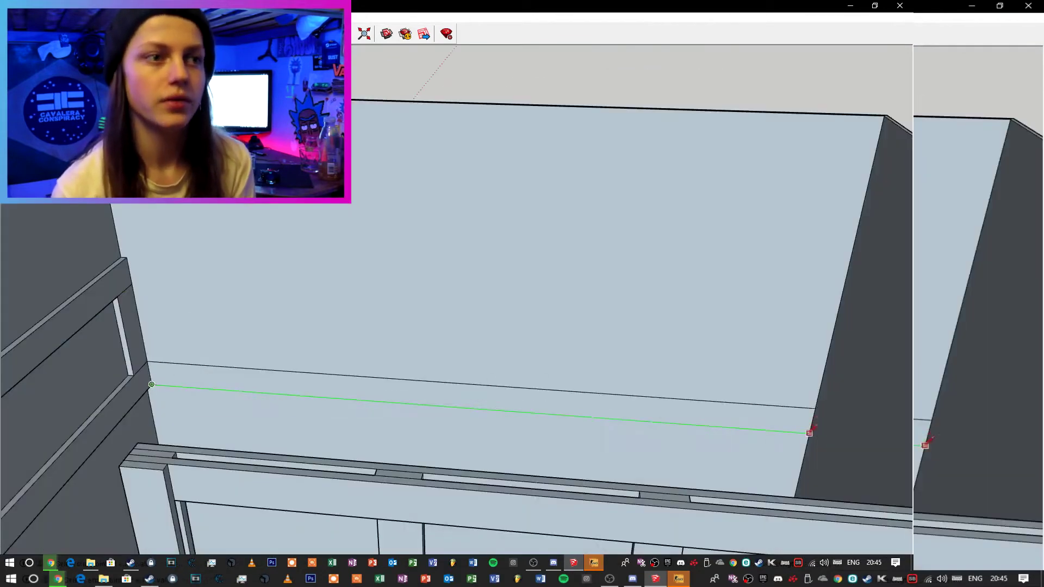
{"action": "left_click", "coordinate": [809, 433]}
{"action": "key", "text": "p"}
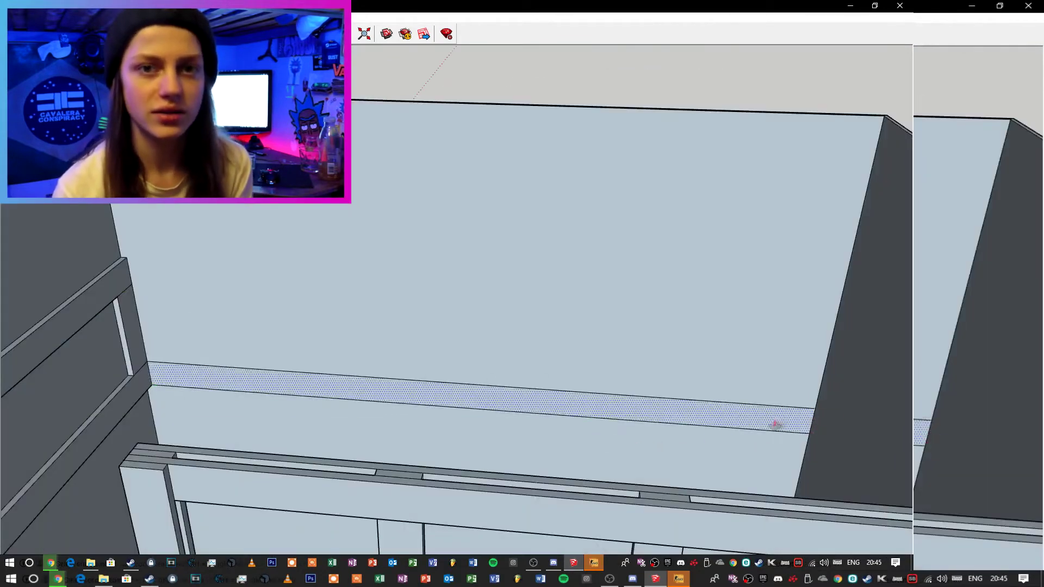
{"action": "double_click", "coordinate": [776, 428]}
Draw two lines along the same wall, level with the upper rail's top and bottom edges.
{"action": "key", "text": "r"}
{"action": "left_click", "coordinate": [127, 257]}
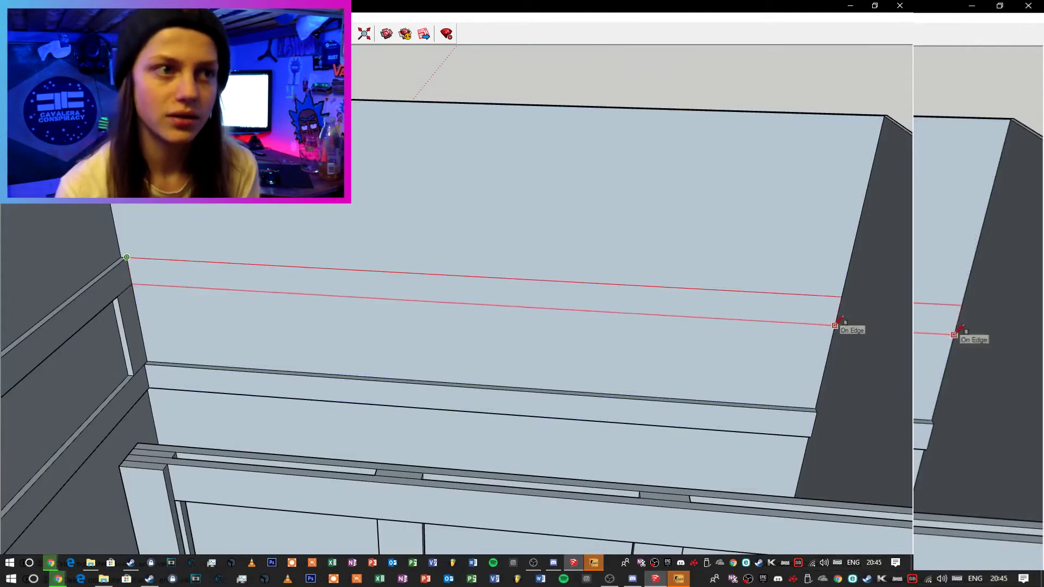
{"action": "key", "text": "Escape"}
{"action": "left_click", "coordinate": [835, 326]}
{"action": "left_click", "coordinate": [126, 258]}
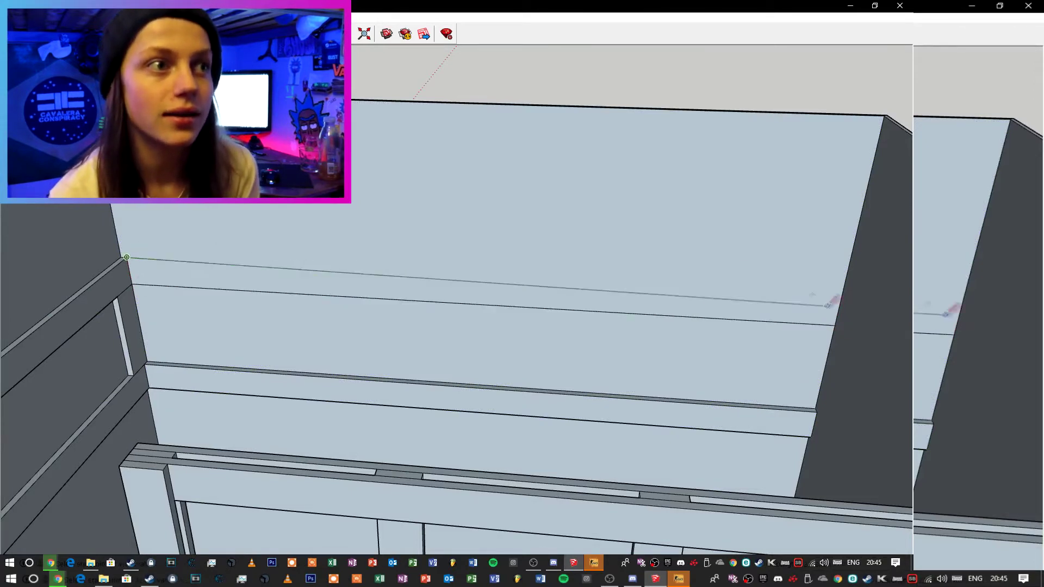
{"action": "left_click", "coordinate": [842, 297]}
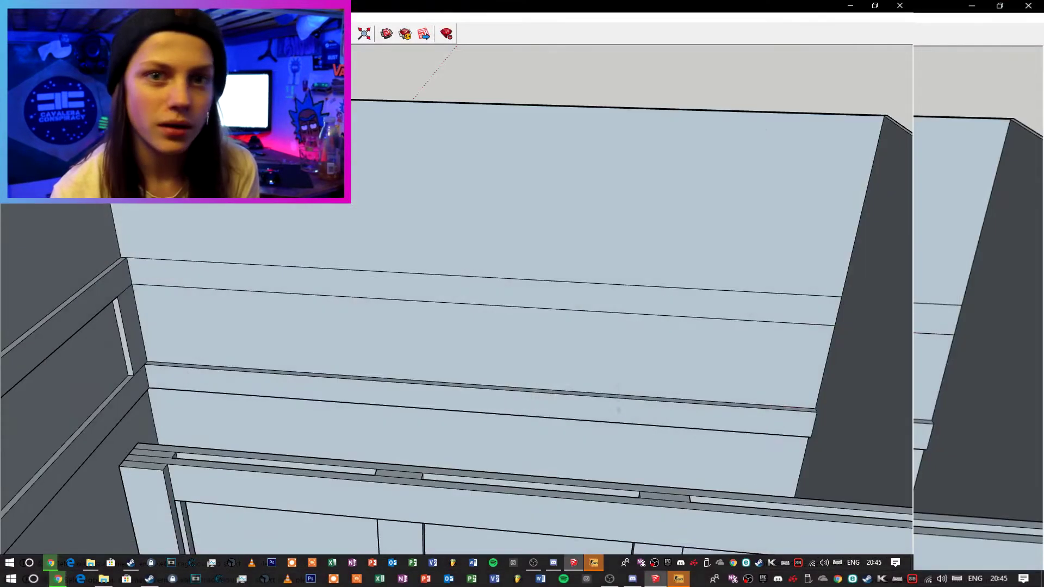
Build an upright at the far end of the adjoining wall's lower rail up to the upper strip, and pull that strip out.
{"action": "left_click", "coordinate": [538, 570]}
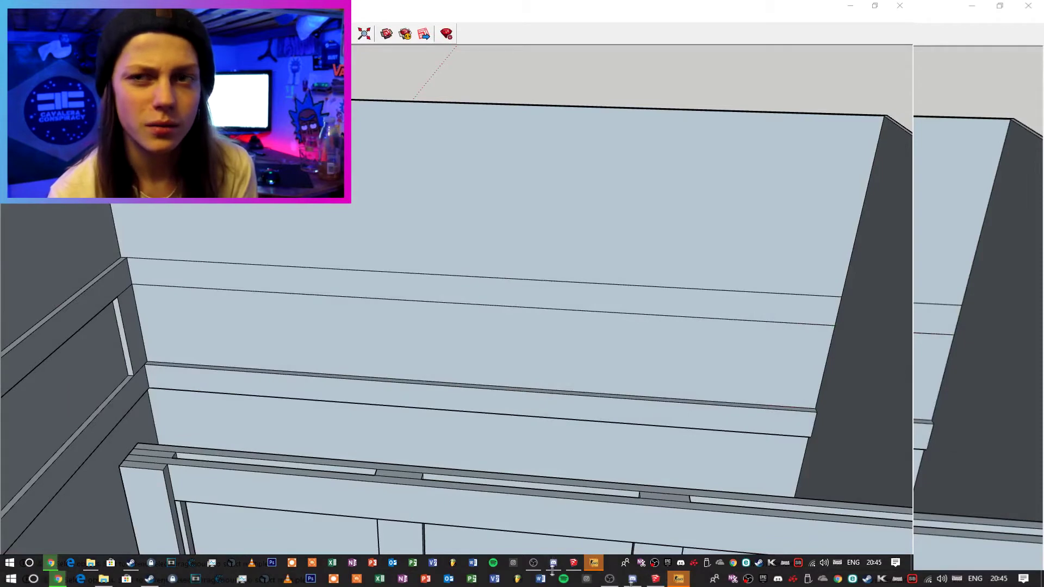
{"action": "scroll", "coordinate": [800, 391], "scroll_direction": "up", "scroll_amount": 5}
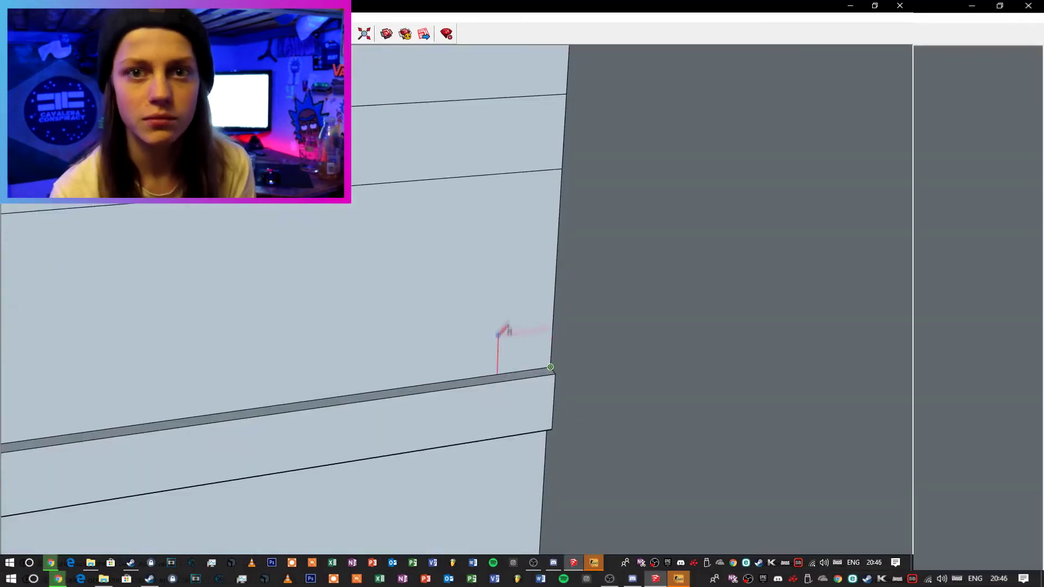
{"action": "left_click", "coordinate": [496, 323]}
{"action": "key", "text": "p"}
{"action": "left_click", "coordinate": [515, 350]}
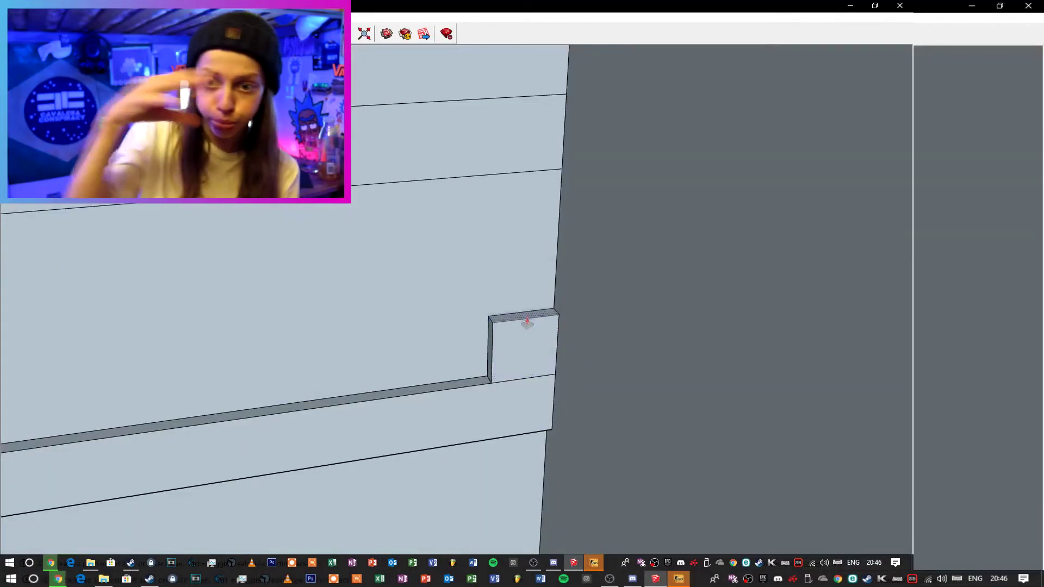
{"action": "left_click", "coordinate": [478, 184]}
{"action": "scroll", "coordinate": [479, 218], "scroll_direction": "down", "scroll_amount": 5}
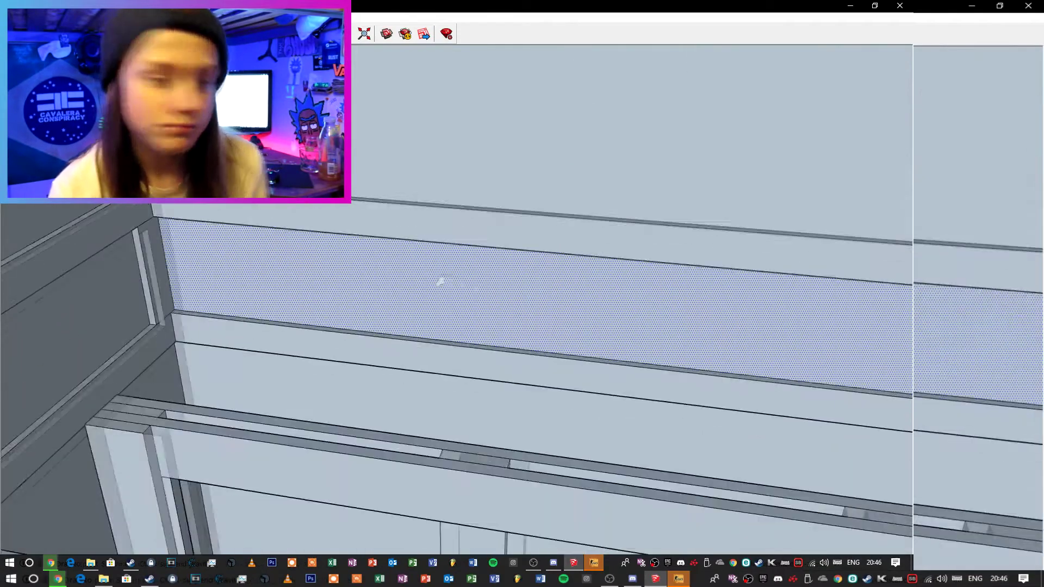
{"action": "left_click", "coordinate": [441, 282]}
Push the existing upright at the opposite corner of the wall rails back into the wall.
{"action": "scroll", "coordinate": [244, 361], "scroll_direction": "up", "scroll_amount": 3}
{"action": "left_click", "coordinate": [245, 363]}
{"action": "key", "text": "r"}
{"action": "left_click_drag", "start_coordinate": [195, 314], "coordinate": [240, 345]}
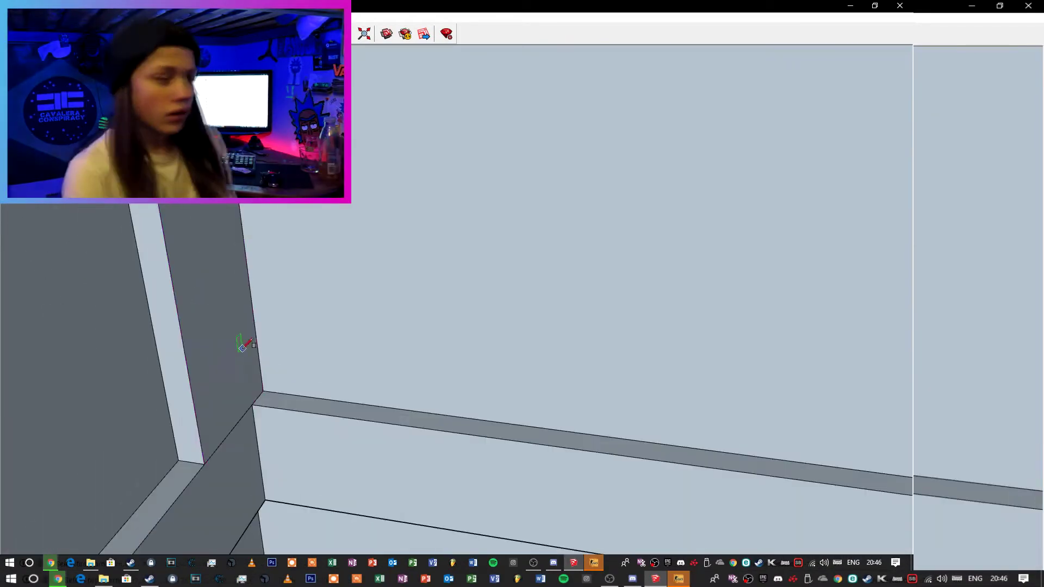
{"action": "key", "text": "p"}
{"action": "left_click", "coordinate": [168, 353]}
{"action": "left_click", "coordinate": [314, 317]}
Mark an L-shaped section on the meeting lower rails, erase the dividing line at the corner, and pull the section upward.
{"action": "key", "text": "r"}
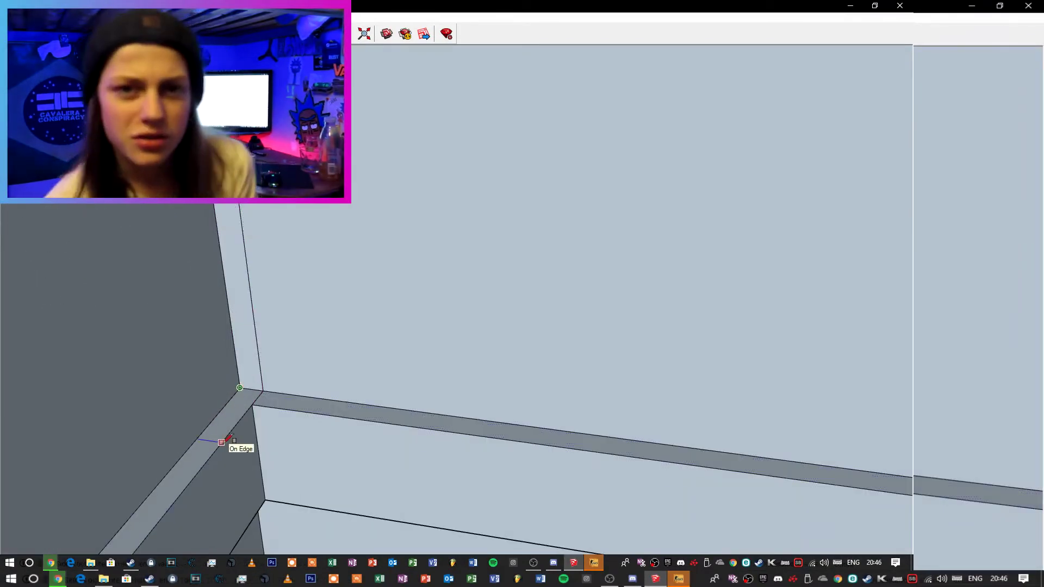
{"action": "key", "text": "ctrl+z"}
{"action": "key", "text": "ctrl+y"}
{"action": "left_click_drag", "start_coordinate": [250, 388], "coordinate": [364, 304]}
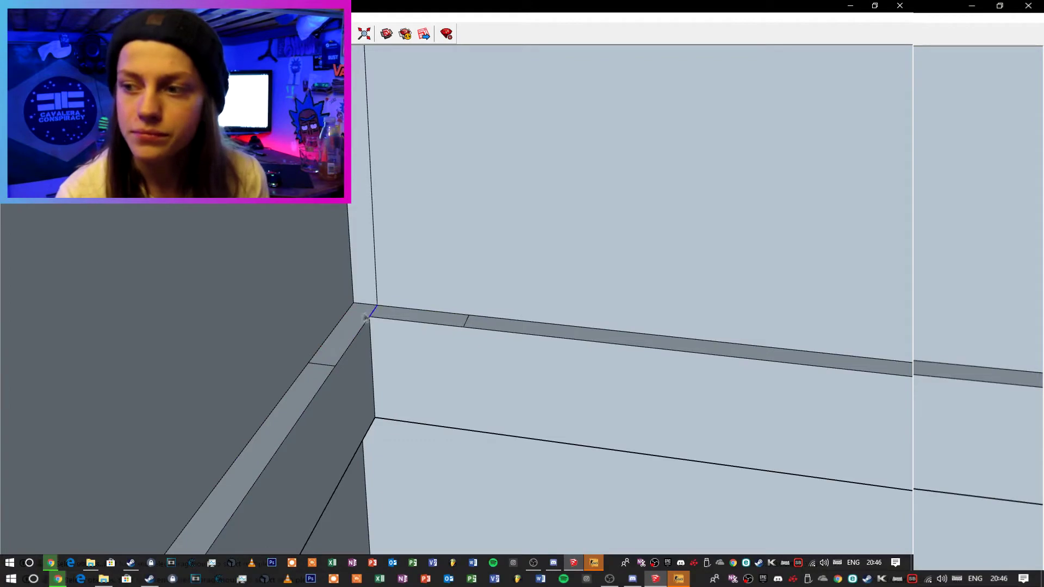
{"action": "key", "text": "Delete"}
{"action": "key", "text": "p"}
{"action": "left_click", "coordinate": [377, 316]}
{"action": "left_click", "coordinate": [392, 247]}
Draw a line along the next wall level with the lower rail's bottom edge and delete the surplus piece.
{"action": "mouse_move", "coordinate": [392, 247]}
{"action": "left_mouse_down"}
{"action": "mouse_move", "coordinate": [333, 380]}
{"action": "mouse_move", "coordinate": [415, 219]}
{"action": "mouse_move", "coordinate": [522, 261]}
{"action": "mouse_move", "coordinate": [468, 272]}
{"action": "mouse_move", "coordinate": [533, 255]}
{"action": "mouse_move", "coordinate": [330, 342]}
{"action": "mouse_move", "coordinate": [459, 317]}
{"action": "mouse_move", "coordinate": [517, 321]}
{"action": "left_mouse_up"}
{"action": "key", "text": "l"}
{"action": "left_click", "coordinate": [325, 346]}
{"action": "left_click", "coordinate": [695, 349]}
{"action": "key", "text": "space"}
{"action": "left_click", "coordinate": [649, 398]}
{"action": "key", "text": "Delete"}
{"action": "left_click_drag", "start_coordinate": [650, 398], "coordinate": [455, 308]}
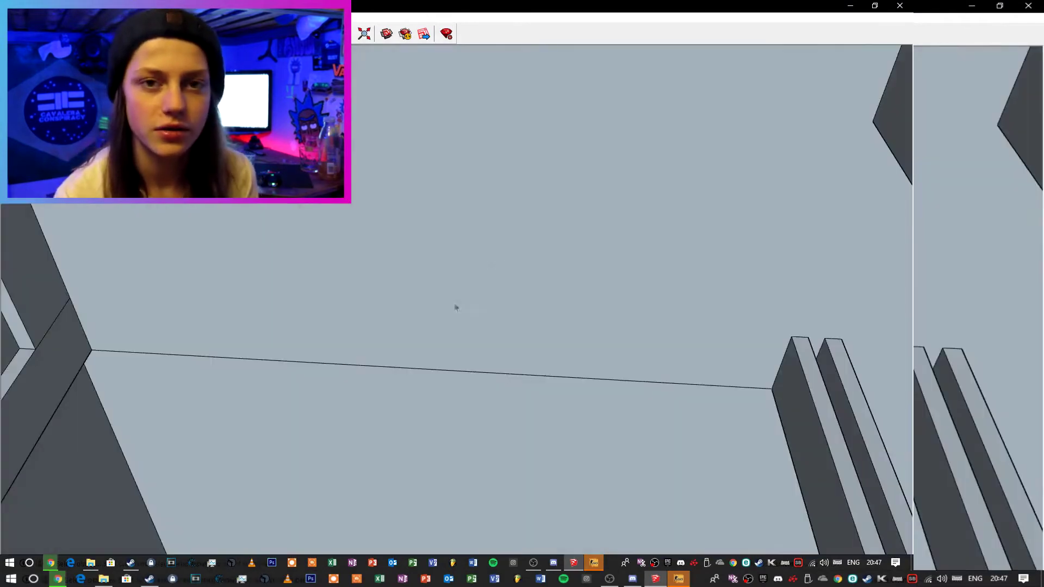
Draw a second line along that wall level with the lower rail's top edge, ending at the frame's rails.
{"action": "key", "text": "l"}
{"action": "left_click", "coordinate": [792, 337]}
{"action": "left_click", "coordinate": [70, 299]}
{"action": "mouse_move", "coordinate": [762, 321]}
{"action": "left_mouse_down"}
{"action": "mouse_move", "coordinate": [709, 348]}
{"action": "mouse_move", "coordinate": [720, 351]}
{"action": "left_mouse_up"}
{"action": "left_click_drag", "start_coordinate": [750, 388], "coordinate": [453, 296]}
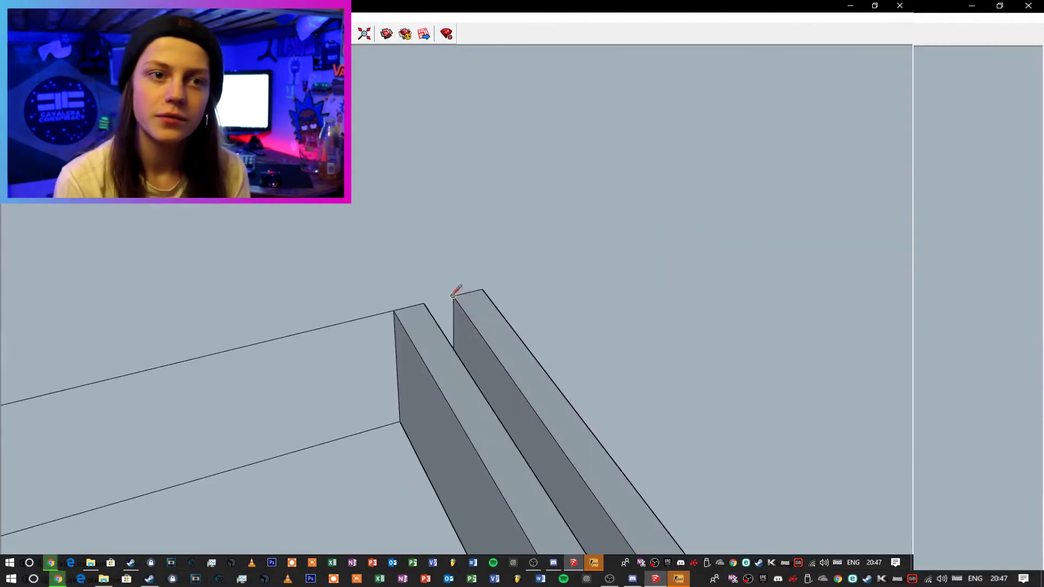
{"action": "left_click", "coordinate": [519, 391]}
Pull the lower strip between the two lines out from the wall to form a rail.
{"action": "mouse_move", "coordinate": [519, 391]}
{"action": "left_mouse_down"}
{"action": "mouse_move", "coordinate": [503, 376]}
{"action": "mouse_move", "coordinate": [461, 441]}
{"action": "mouse_move", "coordinate": [442, 411]}
{"action": "left_mouse_up"}
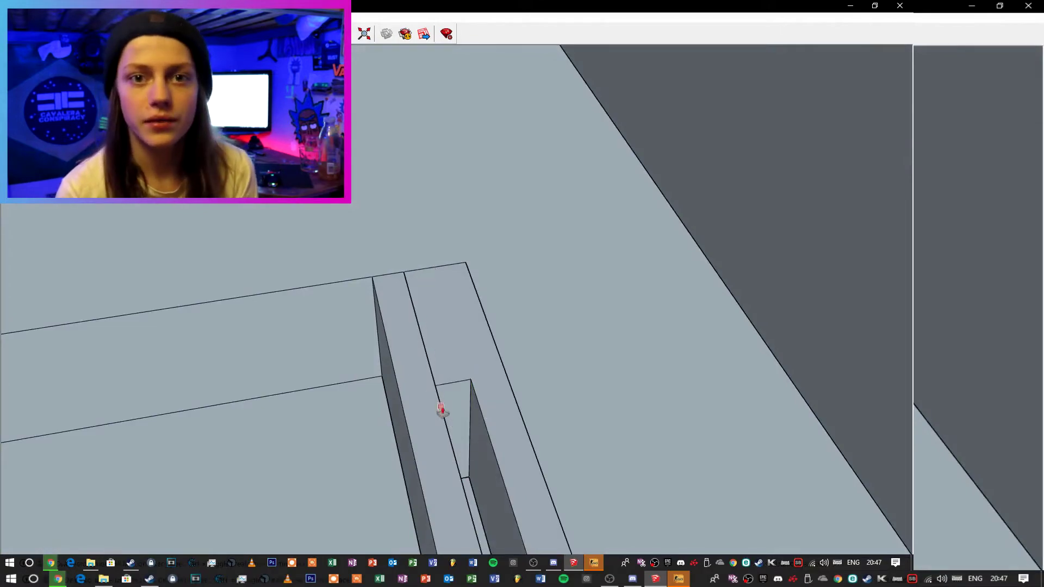
{"action": "left_click", "coordinate": [441, 266]}
{"action": "key", "text": "p"}
{"action": "left_click_drag", "start_coordinate": [429, 341], "coordinate": [483, 200]}
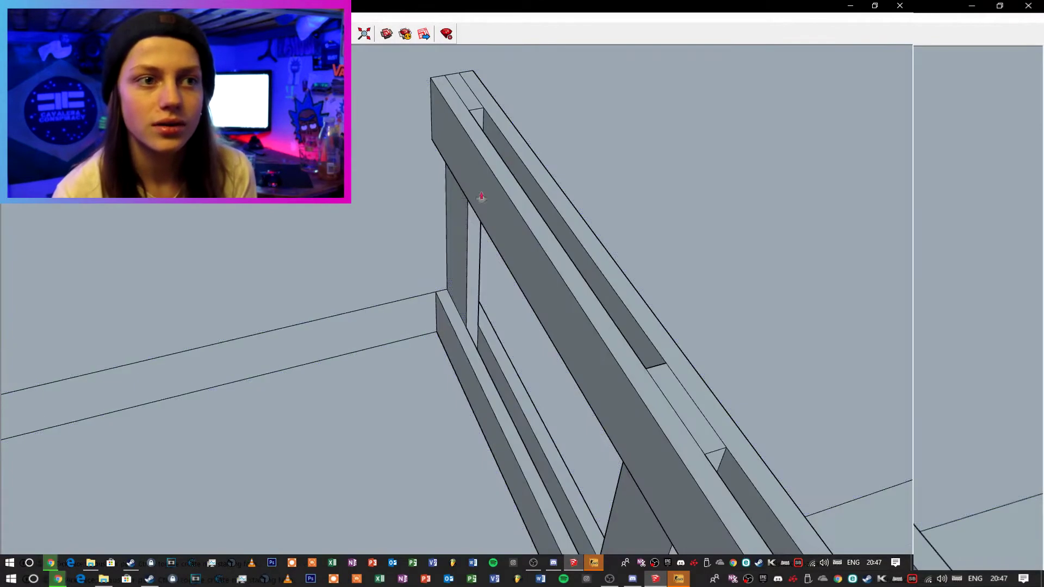
{"action": "mouse_move", "coordinate": [405, 336]}
{"action": "left_mouse_down"}
{"action": "mouse_move", "coordinate": [419, 310]}
{"action": "mouse_move", "coordinate": [543, 257]}
{"action": "mouse_move", "coordinate": [745, 236]}
{"action": "left_mouse_up"}
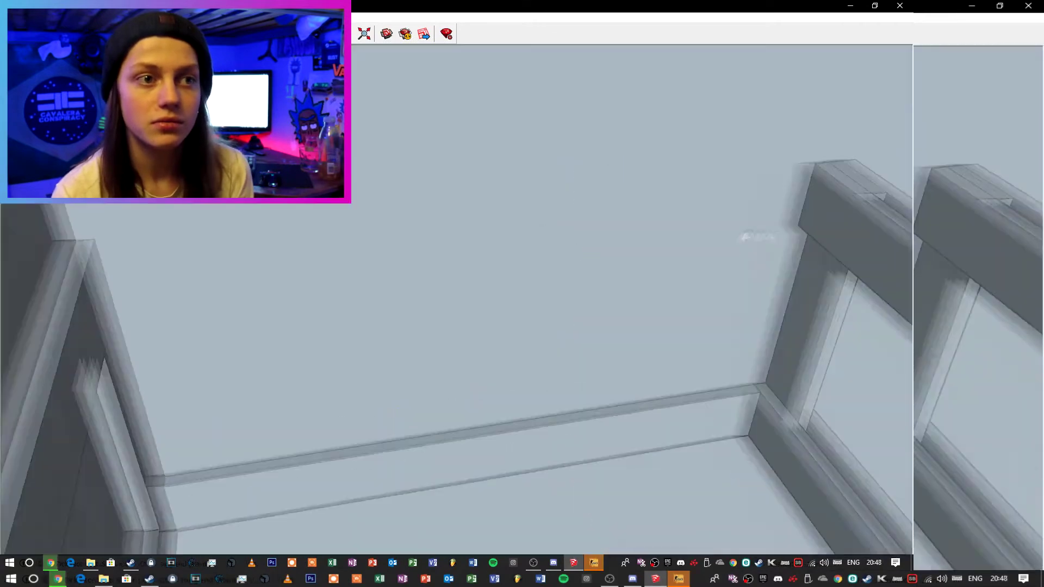
Outline the upper rail along the same wall and pull it out flush with the lower rail.
{"action": "left_click", "coordinate": [130, 240]}
{"action": "left_click", "coordinate": [847, 164]}
{"action": "key", "text": "p"}
{"action": "left_click", "coordinate": [739, 234]}
{"action": "left_click", "coordinate": [784, 389]}
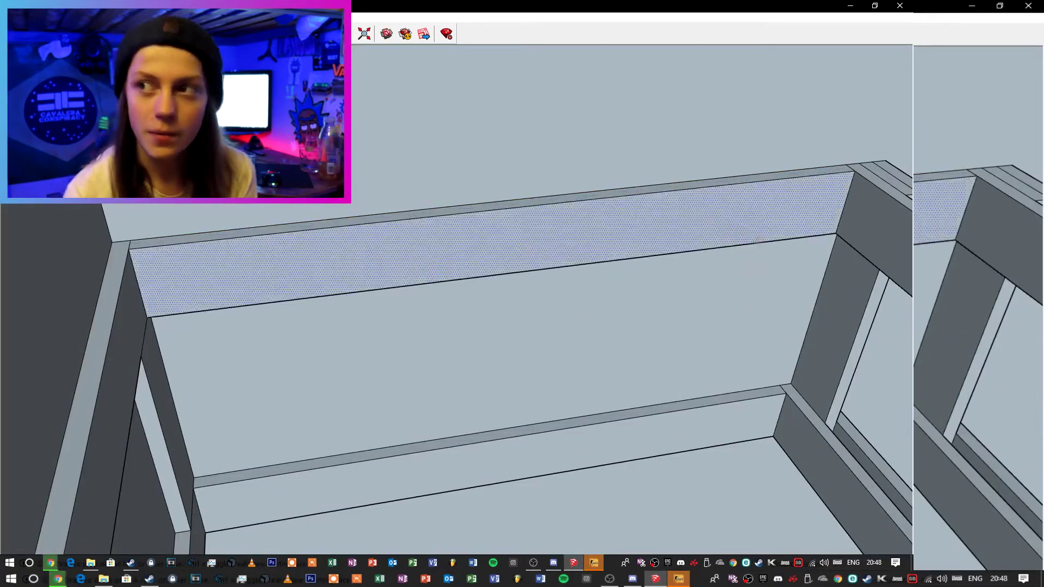
Erase the dividing line where the new lower rail meets its neighbour and pull the corner section up to the upper rail.
{"action": "mouse_move", "coordinate": [708, 305]}
{"action": "left_mouse_down"}
{"action": "mouse_move", "coordinate": [229, 346]}
{"action": "mouse_move", "coordinate": [321, 341]}
{"action": "left_mouse_up"}
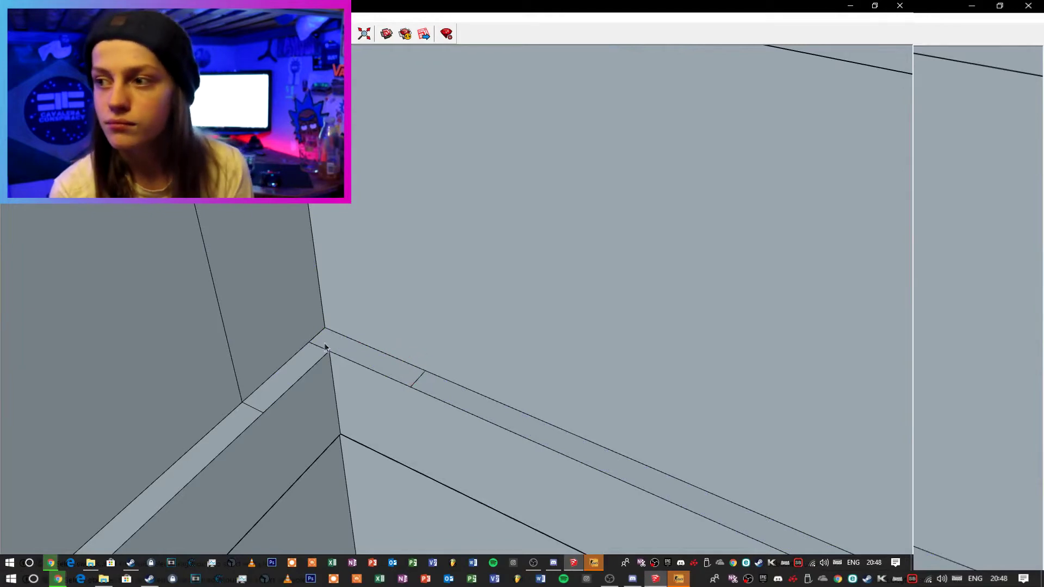
{"action": "left_click", "coordinate": [226, 336]}
{"action": "key", "text": "Delete"}
{"action": "key", "text": "p"}
{"action": "left_click", "coordinate": [326, 342]}
{"action": "left_click_drag", "start_coordinate": [325, 343], "coordinate": [353, 547]}
{"action": "left_click", "coordinate": [382, 288]}
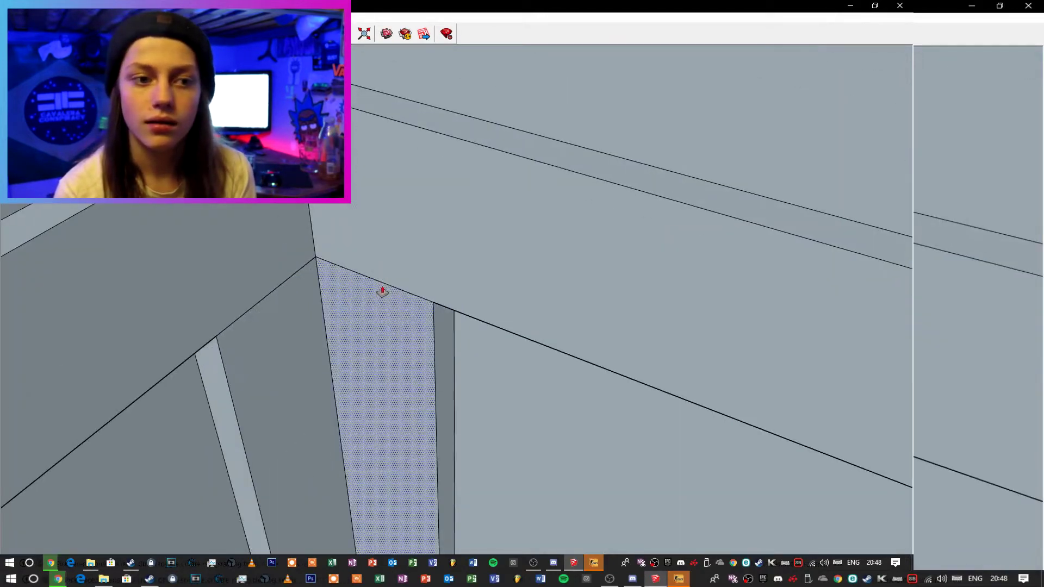
Draw a vertical line at the middle of the panel between the rails and mark an upright's edge beside it.
{"action": "scroll", "coordinate": [482, 431], "scroll_direction": "down", "scroll_amount": 5}
{"action": "mouse_move", "coordinate": [483, 431]}
{"action": "left_mouse_down"}
{"action": "mouse_move", "coordinate": [280, 245]}
{"action": "mouse_move", "coordinate": [521, 266]}
{"action": "left_mouse_up"}
{"action": "key", "text": "l"}
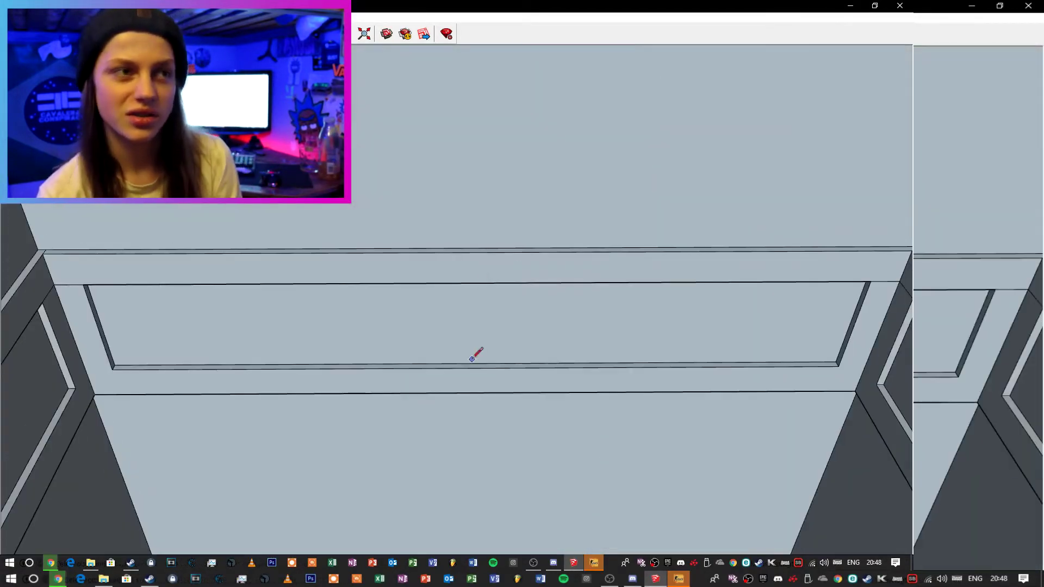
{"action": "left_click_drag", "start_coordinate": [475, 354], "coordinate": [472, 419]}
{"action": "left_click", "coordinate": [469, 459]}
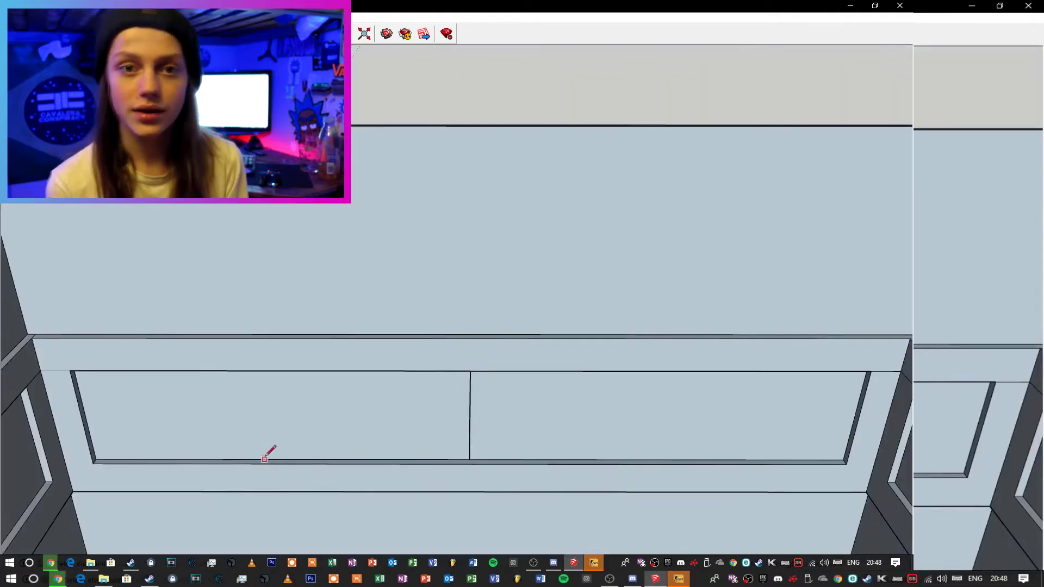
{"action": "scroll", "coordinate": [280, 369], "scroll_direction": "up", "scroll_amount": 4}
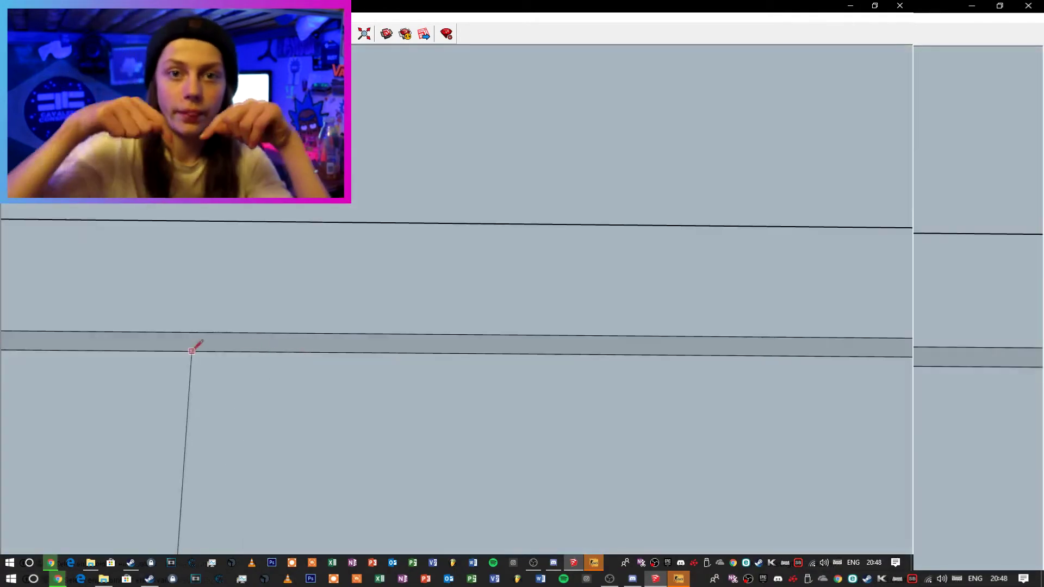
{"action": "left_click", "coordinate": [168, 352]}
{"action": "scroll", "coordinate": [168, 356], "scroll_direction": "down", "scroll_amount": 4}
{"action": "mouse_move", "coordinate": [168, 362]}
{"action": "left_mouse_down"}
{"action": "mouse_move", "coordinate": [251, 501]}
{"action": "mouse_move", "coordinate": [285, 443]}
{"action": "mouse_move", "coordinate": [352, 378]}
{"action": "mouse_move", "coordinate": [399, 256]}
{"action": "mouse_move", "coordinate": [479, 310]}
{"action": "left_mouse_up"}
{"action": "key", "text": "space"}
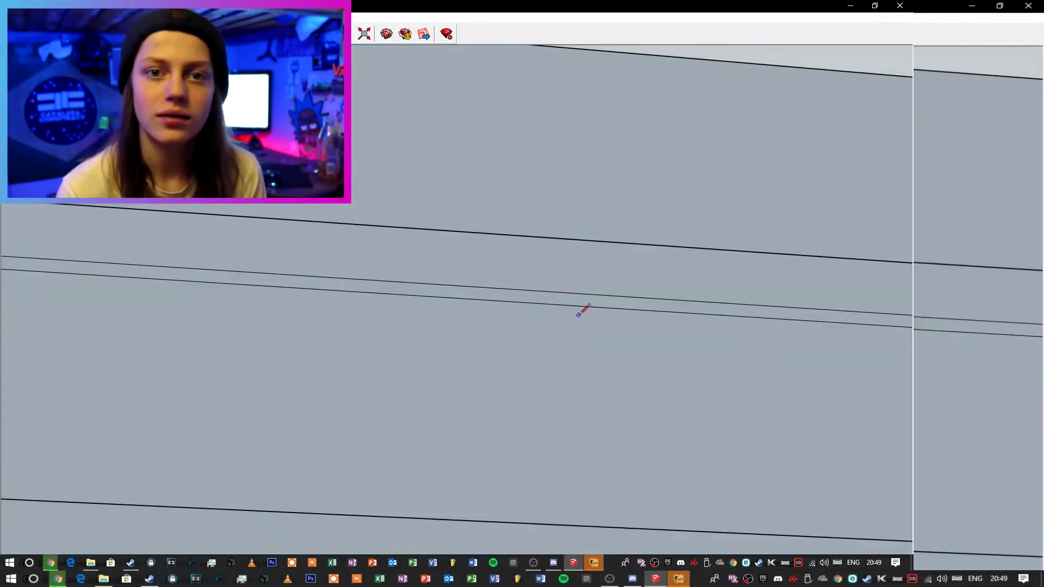
Draw vertical lines between the upper and lower rails to centre further uprights on the wall.
{"action": "left_click", "coordinate": [576, 307]}
{"action": "mouse_move", "coordinate": [578, 313]}
{"action": "left_mouse_down"}
{"action": "mouse_move", "coordinate": [601, 375]}
{"action": "mouse_move", "coordinate": [584, 337]}
{"action": "left_mouse_up"}
{"action": "left_click", "coordinate": [566, 466]}
{"action": "left_click_drag", "start_coordinate": [566, 467], "coordinate": [714, 439]}
{"action": "left_click", "coordinate": [409, 491]}
{"action": "left_click", "coordinate": [423, 276]}
{"action": "mouse_move", "coordinate": [423, 276]}
{"action": "left_mouse_down"}
{"action": "mouse_move", "coordinate": [417, 488]}
{"action": "mouse_move", "coordinate": [351, 374]}
{"action": "mouse_move", "coordinate": [336, 432]}
{"action": "mouse_move", "coordinate": [346, 396]}
{"action": "left_mouse_up"}
Mark an upright's width across the upper rail's underside on both sides of the vertical line, and erase that line.
{"action": "left_click", "coordinate": [361, 376]}
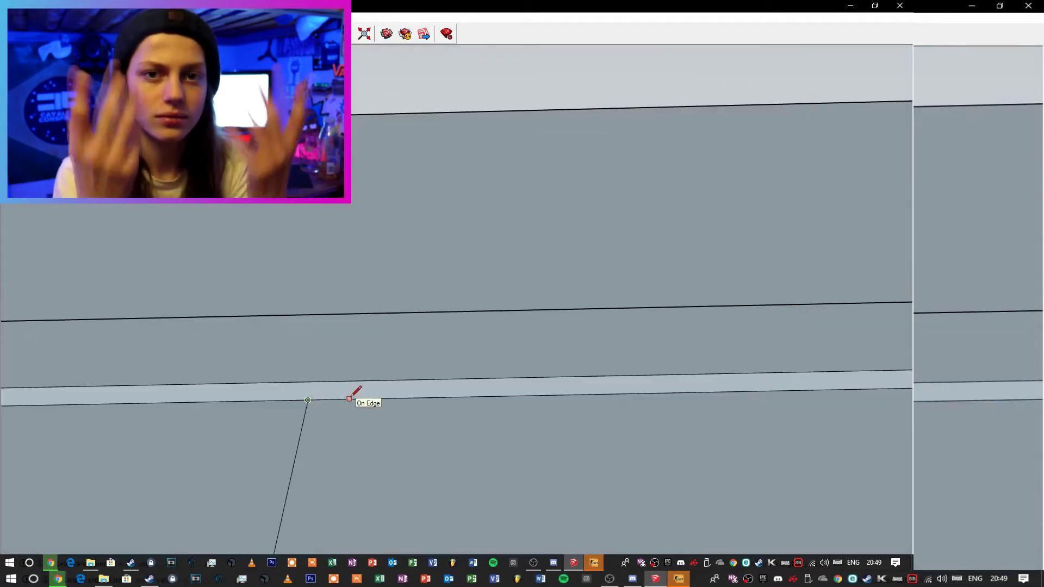
{"action": "left_click", "coordinate": [251, 401]}
{"action": "left_click", "coordinate": [248, 384]}
{"action": "left_click", "coordinate": [304, 416]}
{"action": "key", "text": "Delete"}
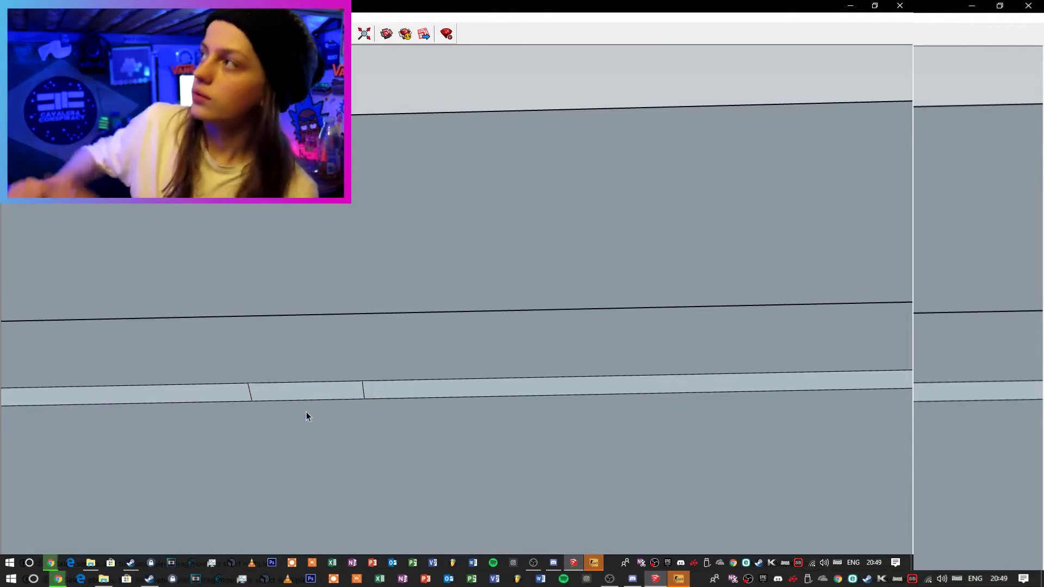
Pull the marked section down to the lower rail as an upright and draw the seam line across its top.
{"action": "key", "text": "p"}
{"action": "left_click", "coordinate": [306, 393]}
{"action": "left_click", "coordinate": [314, 506]}
{"action": "key", "text": "l"}
{"action": "left_click", "coordinate": [284, 340]}
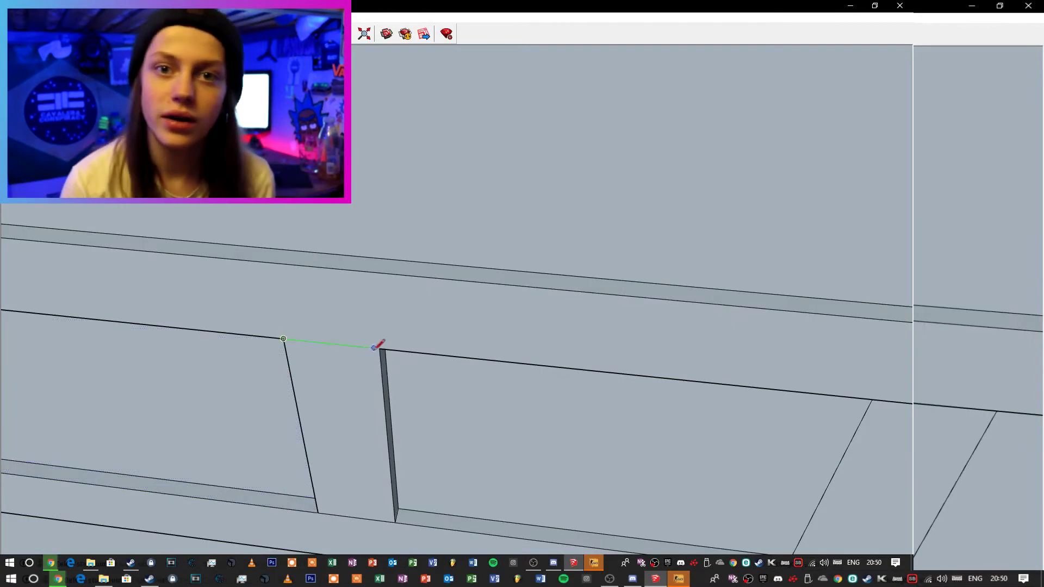
{"action": "left_click", "coordinate": [379, 348]}
Mark an upright's width on the lower rail around the next vertical line and pull the section up to the upper rail.
{"action": "mouse_move", "coordinate": [729, 505]}
{"action": "left_mouse_down"}
{"action": "mouse_move", "coordinate": [298, 378]}
{"action": "mouse_move", "coordinate": [312, 384]}
{"action": "left_mouse_up"}
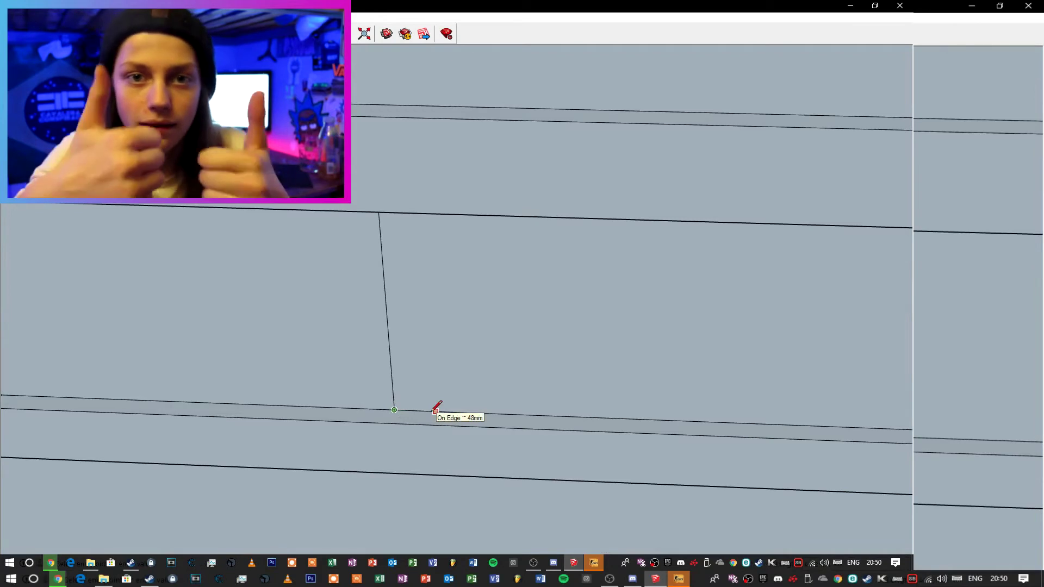
{"action": "left_click", "coordinate": [395, 410]}
{"action": "left_click", "coordinate": [353, 408]}
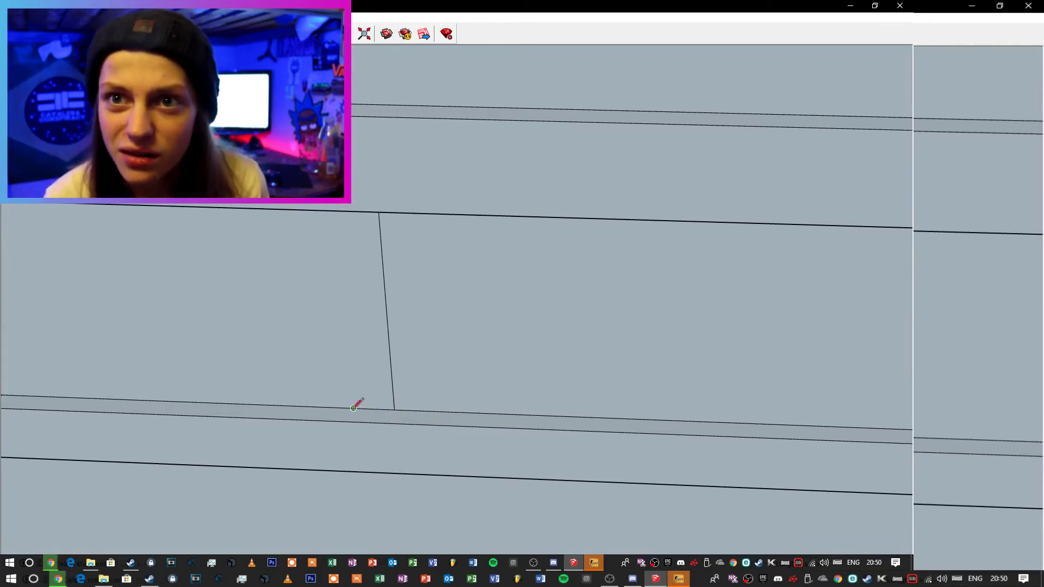
{"action": "key", "text": "p"}
{"action": "left_click", "coordinate": [403, 419]}
{"action": "left_click", "coordinate": [379, 213]}
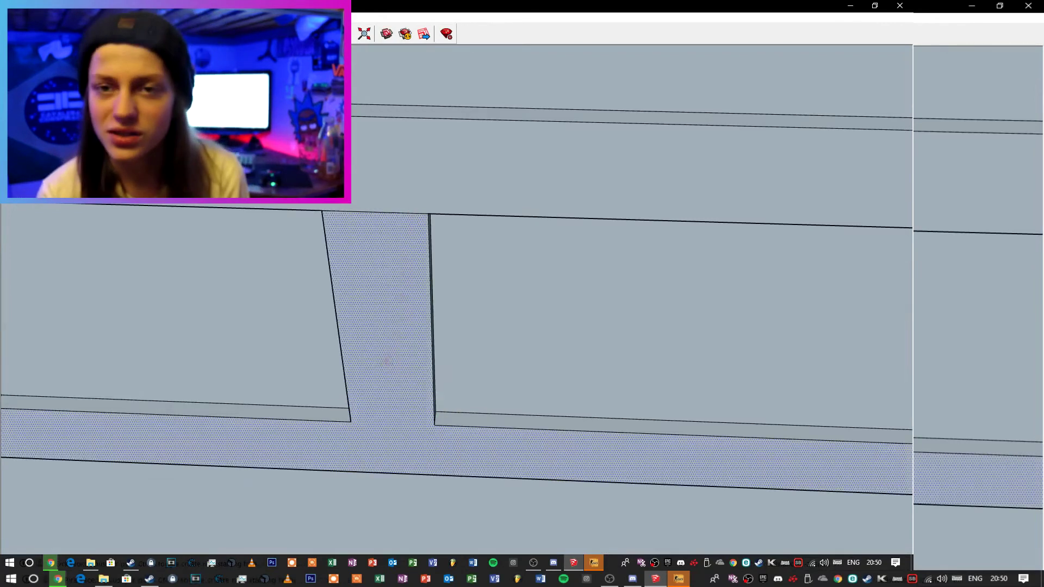
Draw a vertical line down the middle of the remaining panel, from the upper rail to the lower rail.
{"action": "key", "text": "l"}
{"action": "left_click_drag", "start_coordinate": [892, 435], "coordinate": [471, 441]}
{"action": "left_click", "coordinate": [376, 423]}
{"action": "left_click_drag", "start_coordinate": [376, 423], "coordinate": [357, 117]}
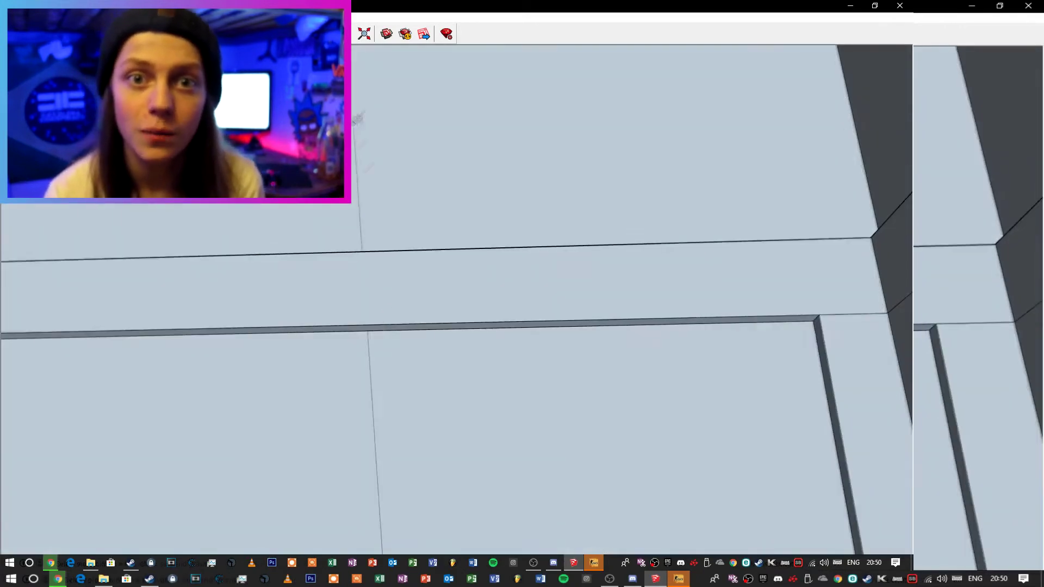
{"action": "left_click", "coordinate": [390, 327]}
{"action": "left_click_drag", "start_coordinate": [389, 327], "coordinate": [393, 543]}
{"action": "left_click", "coordinate": [404, 497]}
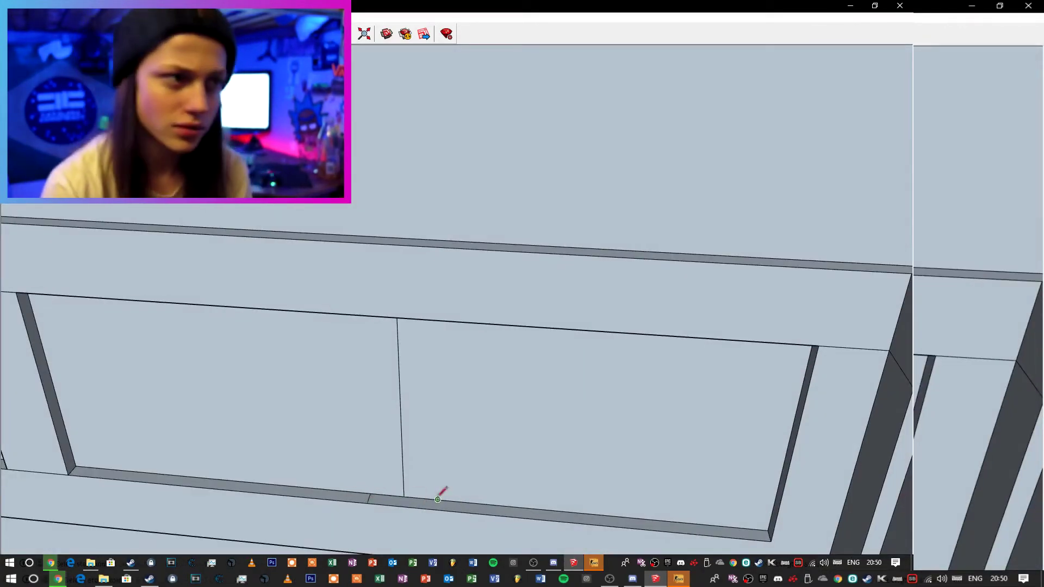
Pull the section around the new centre line up to the upper rail and draw the seam line across the upright's base.
{"action": "left_click", "coordinate": [406, 507]}
{"action": "left_click", "coordinate": [406, 320]}
{"action": "key", "text": "l"}
{"action": "left_click", "coordinate": [435, 510]}
{"action": "left_click", "coordinate": [368, 504]}
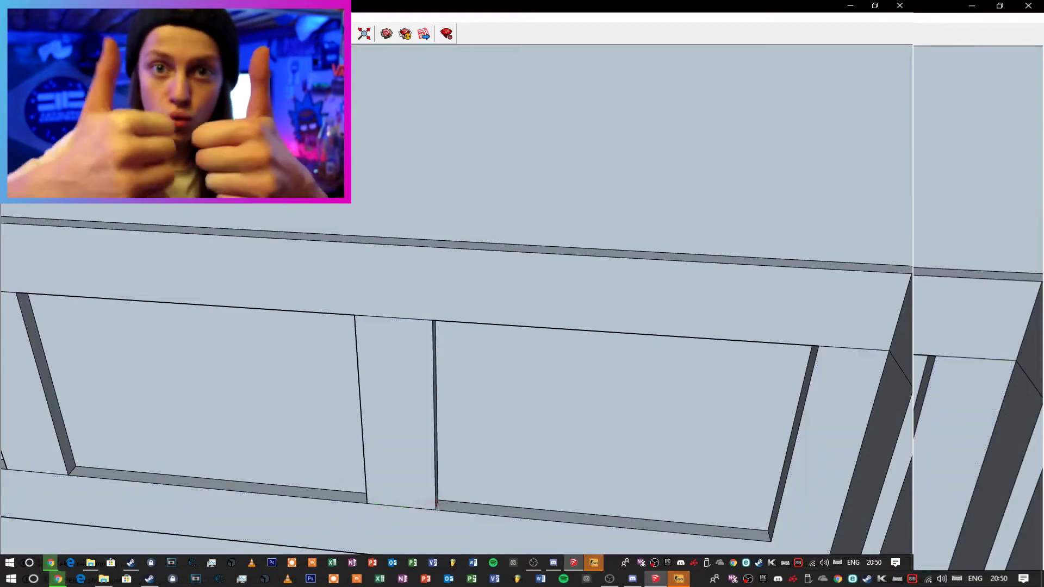
Draw a line along the full length of the lower rail's front face, just above its bottom edge.
{"action": "key", "text": "e"}
{"action": "scroll", "coordinate": [455, 381], "scroll_direction": "down", "scroll_amount": 6}
{"action": "scroll", "coordinate": [456, 375], "scroll_direction": "up", "scroll_amount": 5}
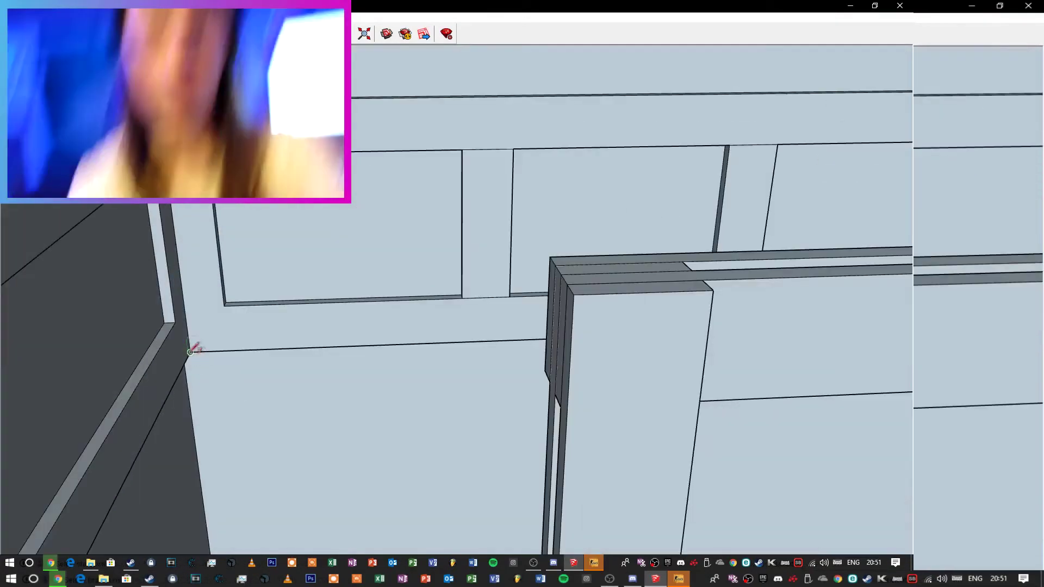
{"action": "left_click", "coordinate": [188, 342]}
{"action": "scroll", "coordinate": [188, 341], "scroll_direction": "down", "scroll_amount": 5}
{"action": "scroll", "coordinate": [611, 407], "scroll_direction": "up", "scroll_amount": 5}
{"action": "scroll", "coordinate": [610, 407], "scroll_direction": "up", "scroll_amount": 3}
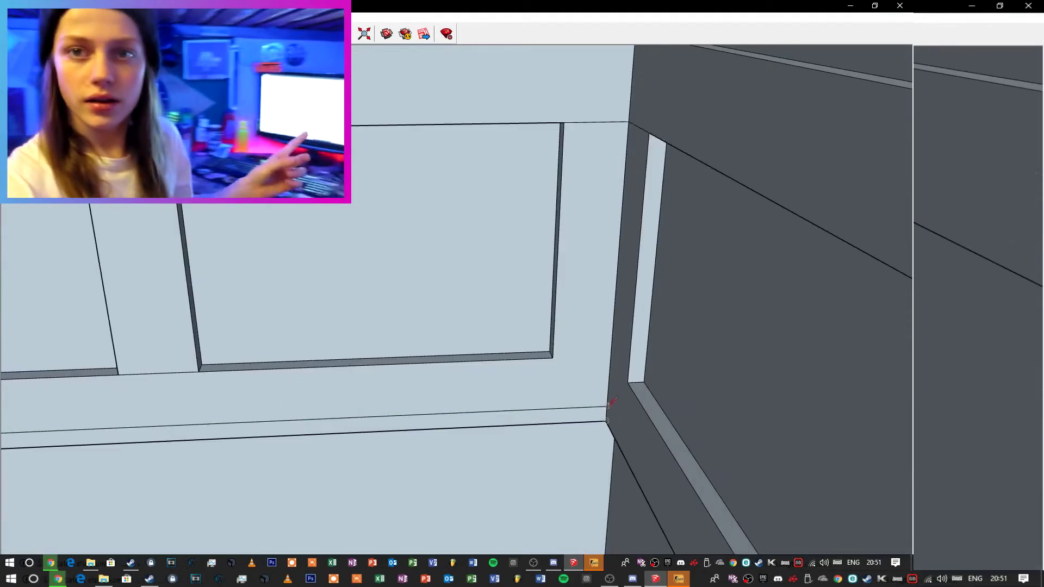
{"action": "left_click", "coordinate": [609, 404]}
Divide the thin strip at the rail's bottom edge with short vertical lines, repeatedly halving the segments towards one corner.
{"action": "key", "text": "space"}
{"action": "scroll", "coordinate": [610, 407], "scroll_direction": "down", "scroll_amount": 4}
{"action": "scroll", "coordinate": [334, 462], "scroll_direction": "up", "scroll_amount": 4}
{"action": "scroll", "coordinate": [335, 462], "scroll_direction": "down", "scroll_amount": 4}
{"action": "key", "text": "e"}
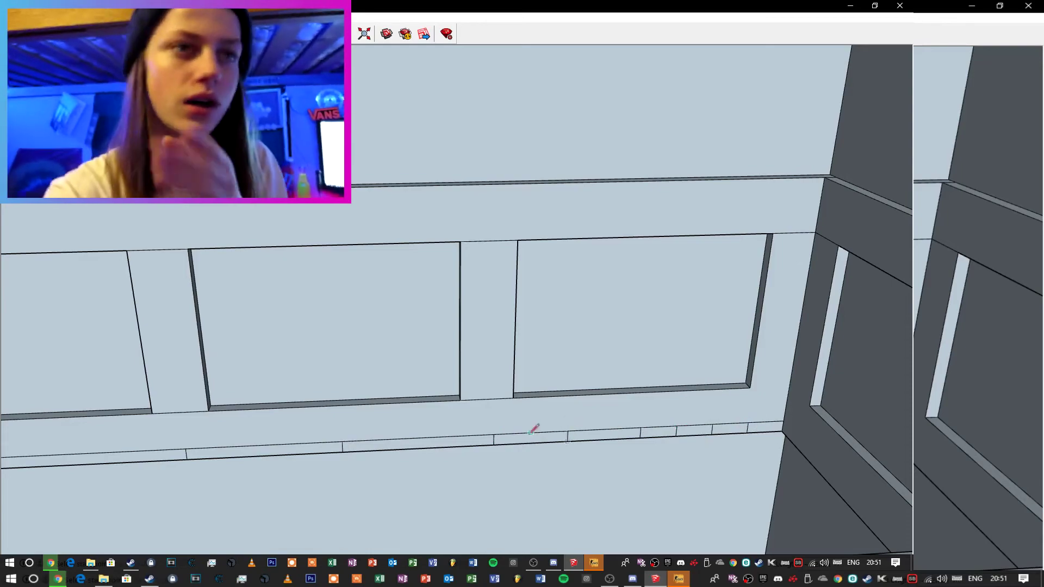
{"action": "key", "text": "alt+Tab"}
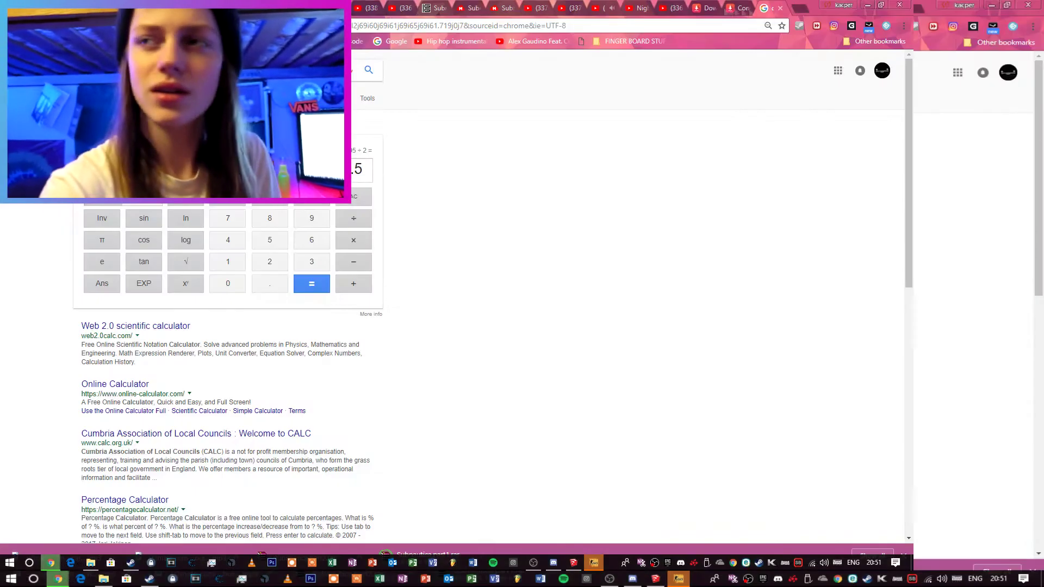
{"action": "left_click", "coordinate": [708, 10]}
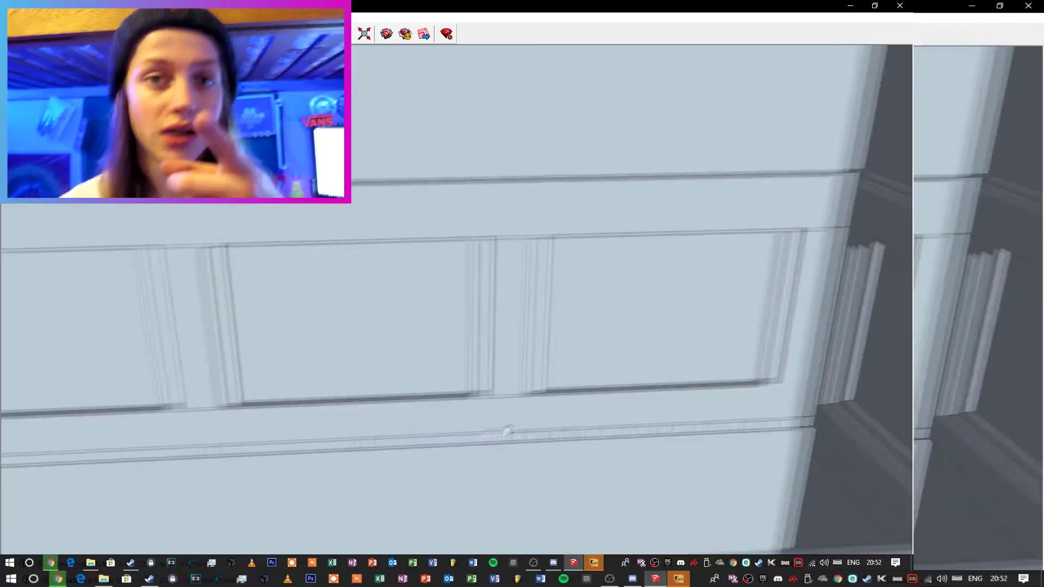
Divide the rest of the thin strip along the lower rail into even short segments with vertical lines, up to the far corner.
{"action": "left_click_drag", "start_coordinate": [507, 430], "coordinate": [515, 426]}
{"action": "left_click", "coordinate": [459, 429]}
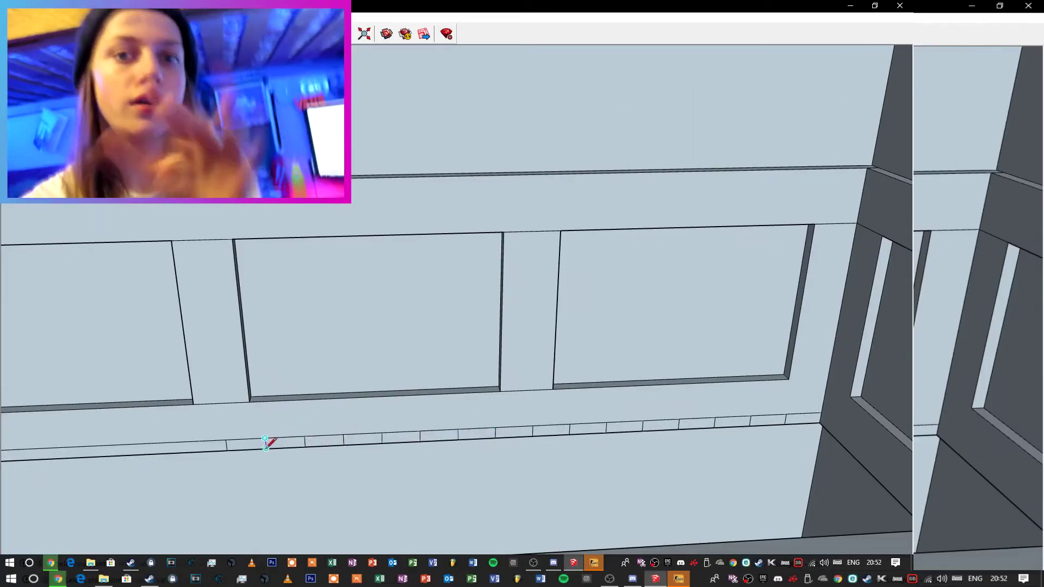
{"action": "left_click", "coordinate": [266, 449]}
{"action": "left_click_drag", "start_coordinate": [266, 449], "coordinate": [707, 404]}
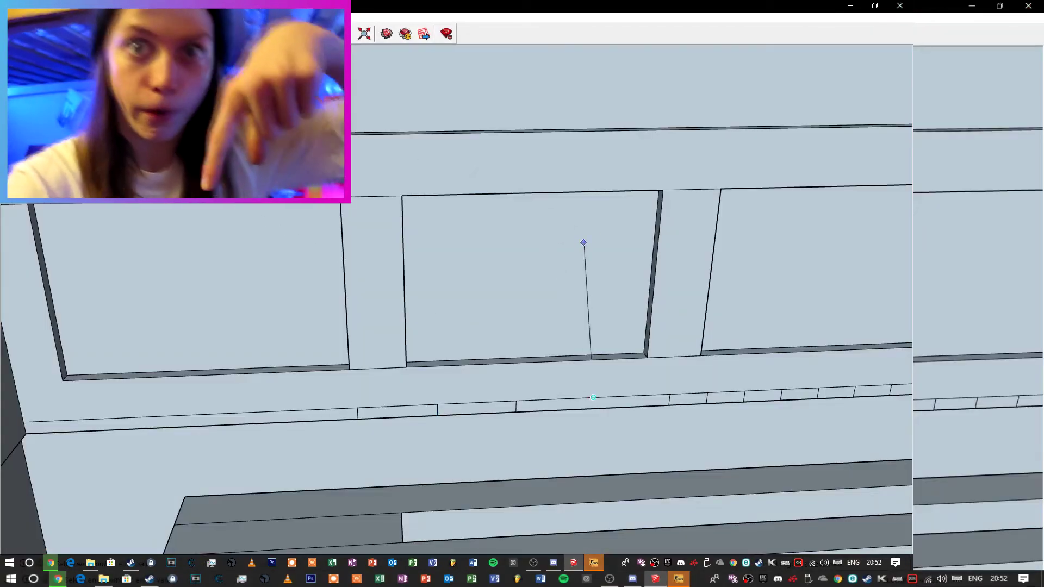
{"action": "left_click", "coordinate": [10, 18]}
{"action": "left_click", "coordinate": [22, 63]}
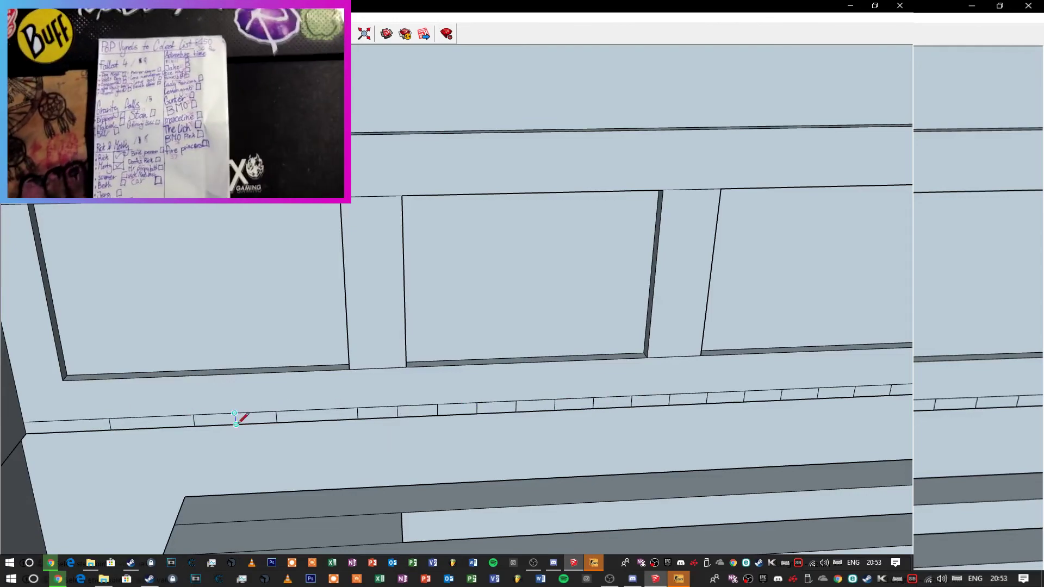
Push/Pull every other strip segment, starting at the corner, across to the opposite rail to form the first four bed slats.
{"action": "scroll", "coordinate": [462, 413], "scroll_direction": "down", "scroll_amount": 4}
{"action": "key", "text": "p"}
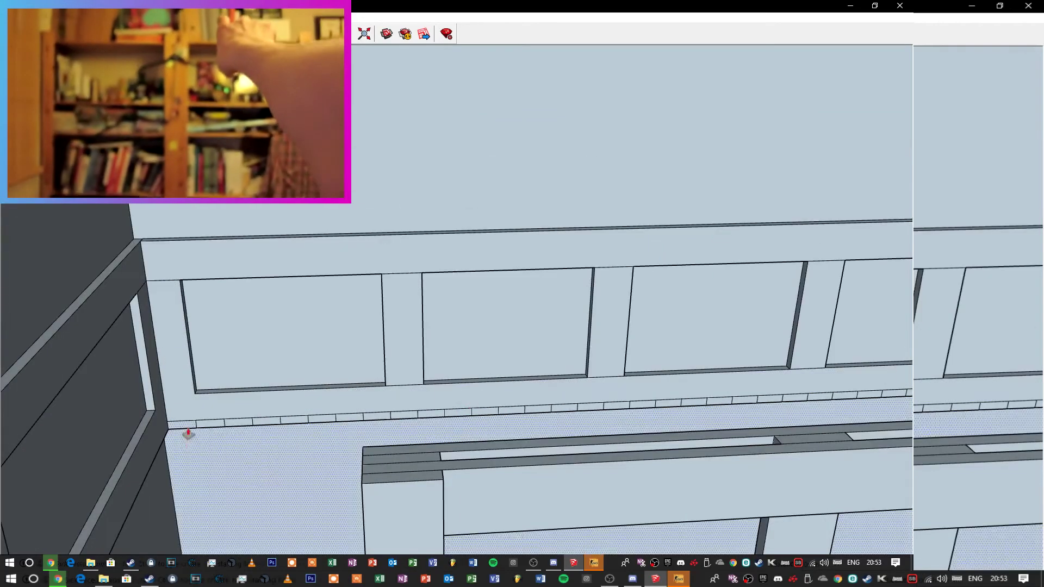
{"action": "left_click", "coordinate": [189, 434]}
{"action": "left_click", "coordinate": [333, 457]}
{"action": "left_click", "coordinate": [846, 450]}
{"action": "left_click", "coordinate": [333, 509]}
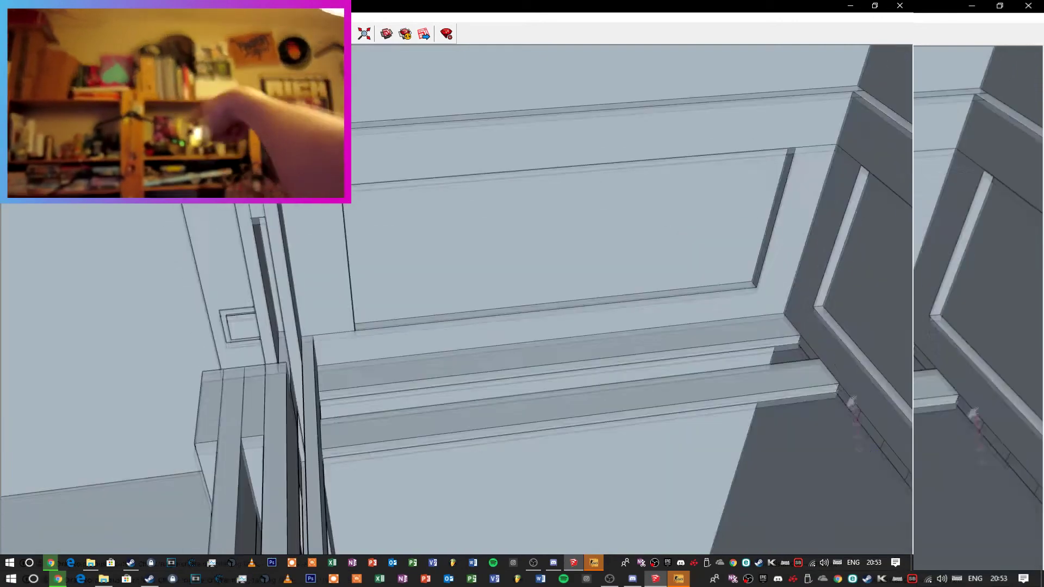
{"action": "left_click", "coordinate": [850, 414]}
{"action": "left_click", "coordinate": [270, 438]}
{"action": "left_click", "coordinate": [801, 356]}
{"action": "left_click", "coordinate": [138, 368]}
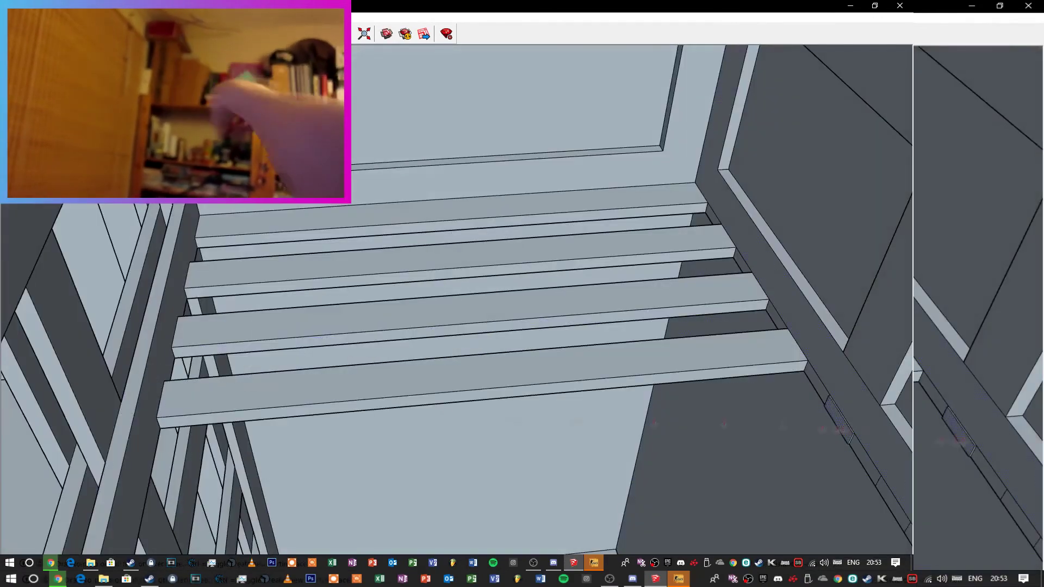
Extend the next three alternate strip segments across to the opposite rail as bed slats.
{"action": "left_click", "coordinate": [840, 422]}
{"action": "left_click", "coordinate": [143, 446]}
{"action": "left_click", "coordinate": [884, 496]}
{"action": "left_click", "coordinate": [127, 522]}
{"action": "left_click", "coordinate": [718, 335]}
{"action": "left_click", "coordinate": [138, 336]}
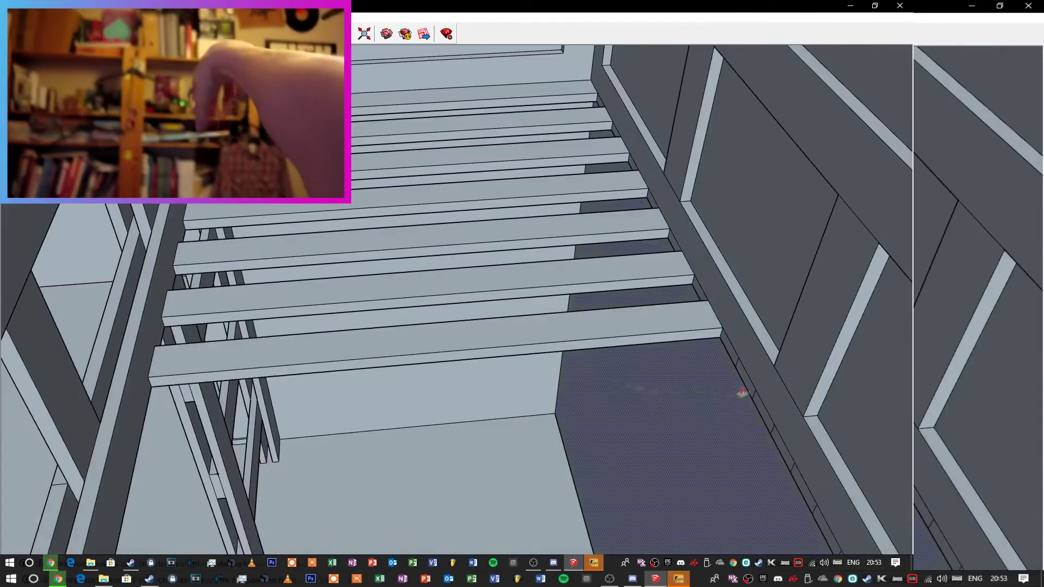
Continue the row of slats along the middle of the bed by pulling alternate strip segments across to the opposite rail.
{"action": "left_click", "coordinate": [743, 393]}
{"action": "left_click", "coordinate": [125, 396]}
{"action": "left_click", "coordinate": [806, 496]}
{"action": "key", "text": "Escape"}
{"action": "left_click", "coordinate": [782, 447]}
{"action": "left_click", "coordinate": [109, 459]}
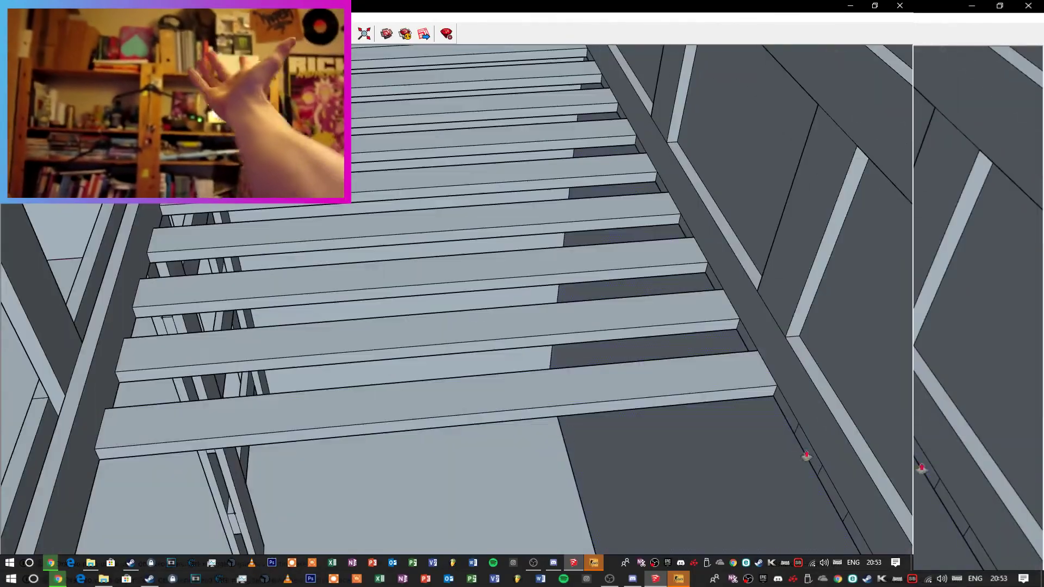
{"action": "left_click", "coordinate": [807, 457]}
{"action": "left_click", "coordinate": [79, 449]}
{"action": "left_click", "coordinate": [870, 528]}
{"action": "left_click", "coordinate": [59, 473]}
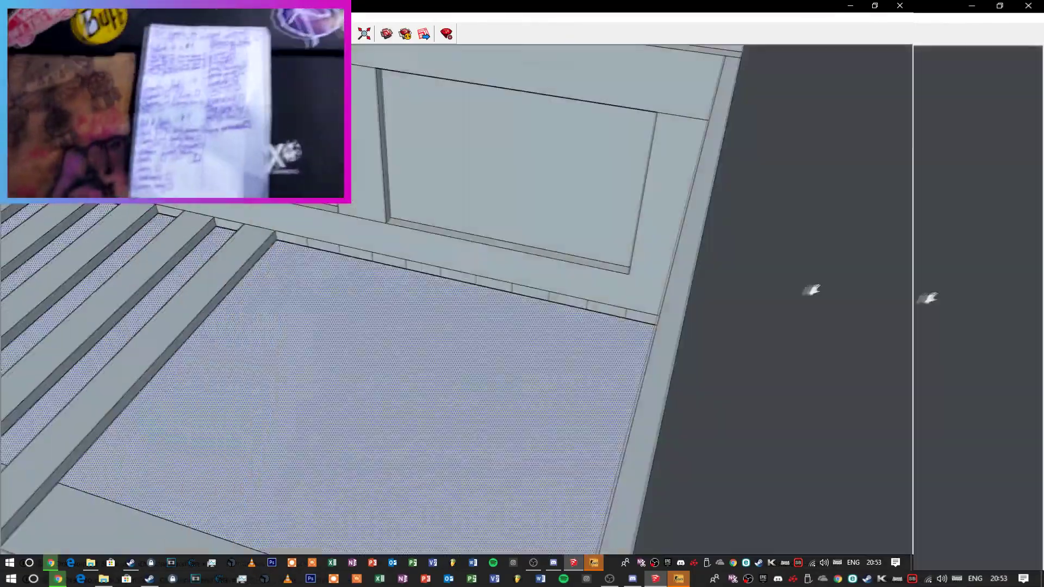
Pull the remaining alternate strip segments across to the opposite rail to complete the slats up to the far end wall.
{"action": "left_click", "coordinate": [543, 227]}
{"action": "scroll", "coordinate": [522, 326], "scroll_direction": "down", "scroll_amount": 4}
{"action": "scroll", "coordinate": [466, 296], "scroll_direction": "up", "scroll_amount": 5}
{"action": "left_click", "coordinate": [713, 271]}
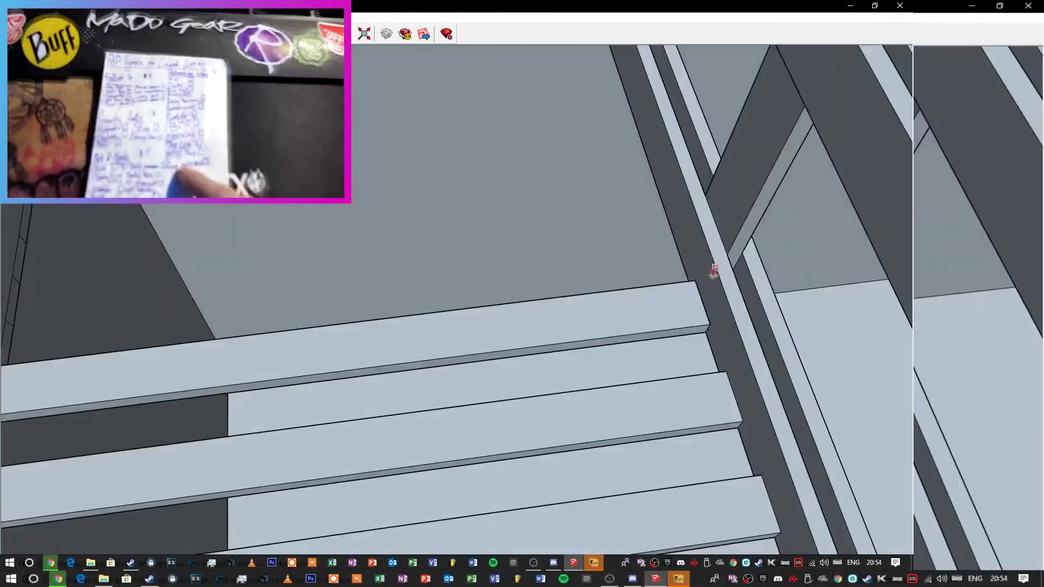
{"action": "left_click", "coordinate": [103, 235]}
{"action": "left_click", "coordinate": [837, 315]}
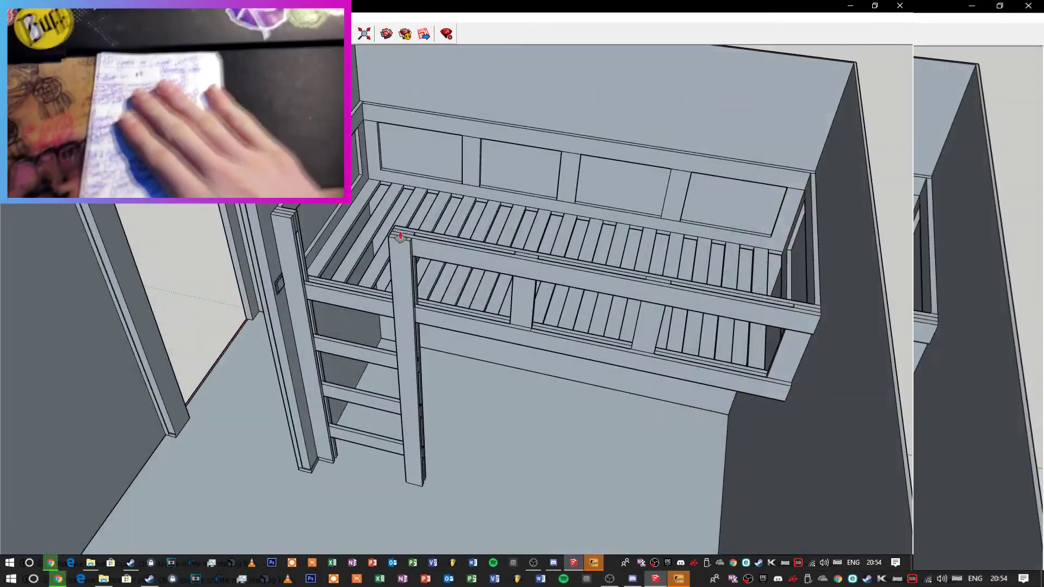
Start a Push/Pull on the front face of the tall post beside the ladder rungs.
{"action": "left_click", "coordinate": [408, 247]}
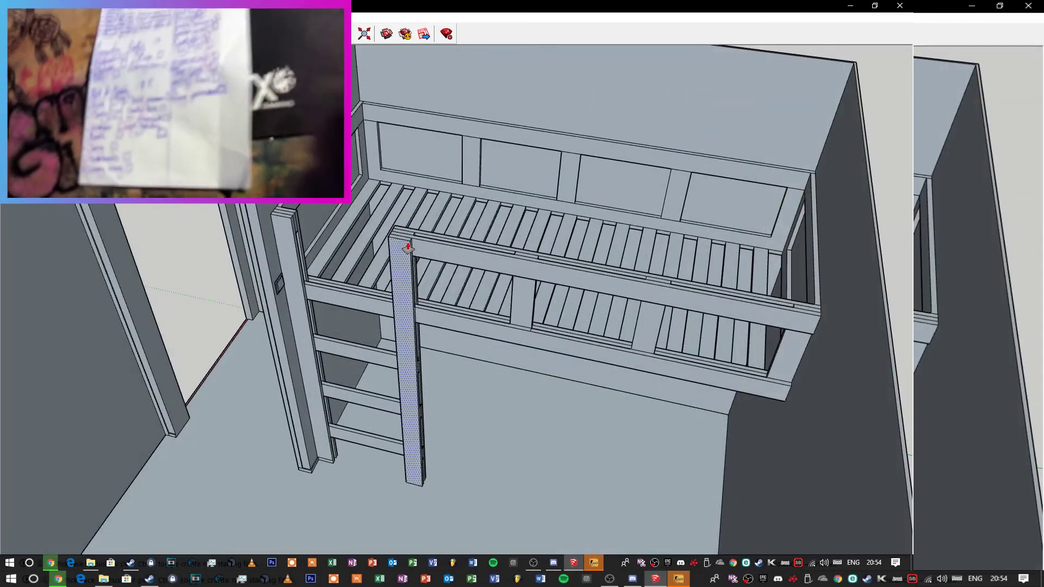